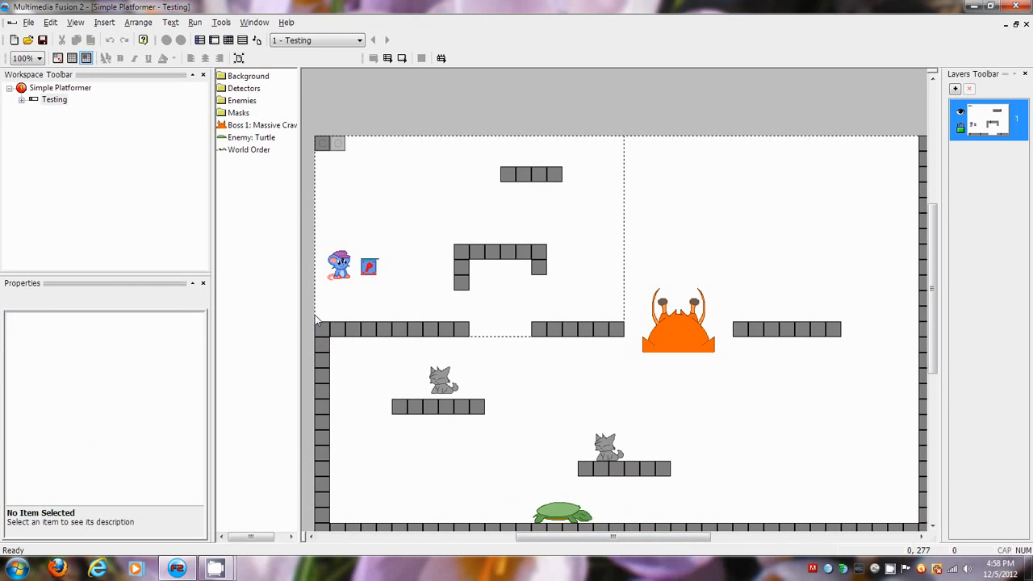
Review the Docilemouse mask's Walking, Jumping, Falling, Crouch down and Hanging animations without changing them.
left_click_drag(672, 539, 649, 537)
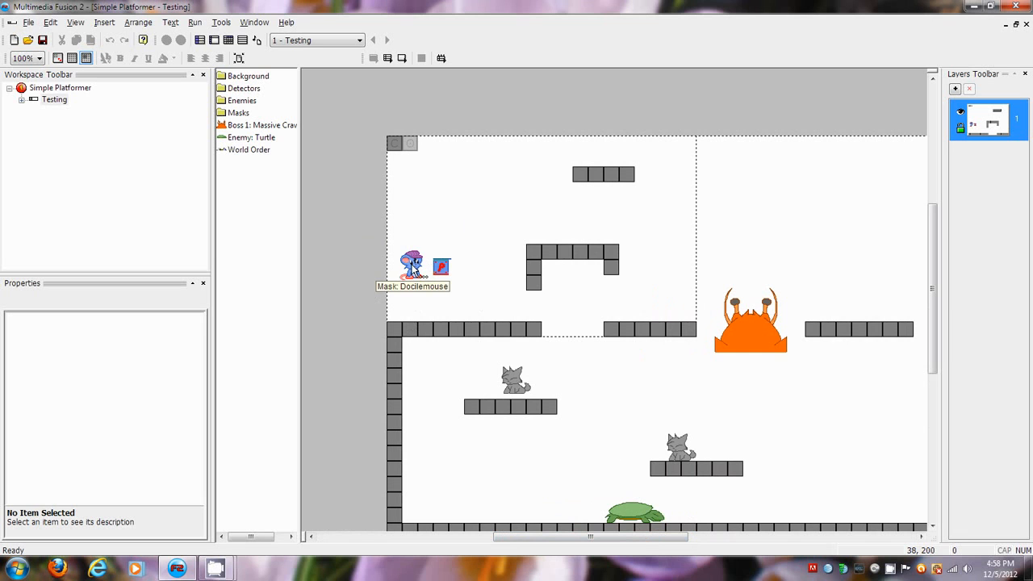
double_click(412, 267)
left_click(545, 212)
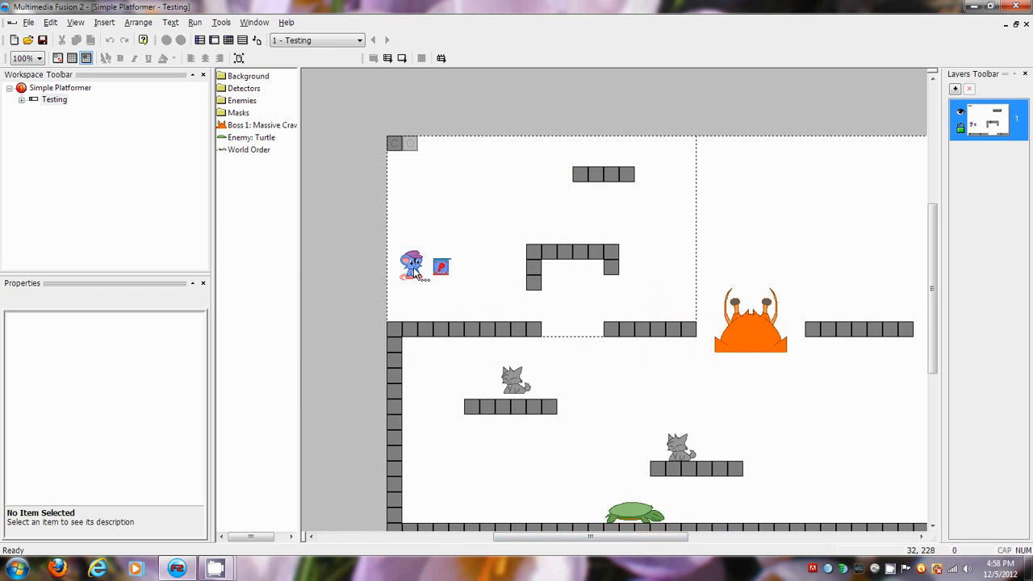
double_click(414, 273)
left_click(32, 483)
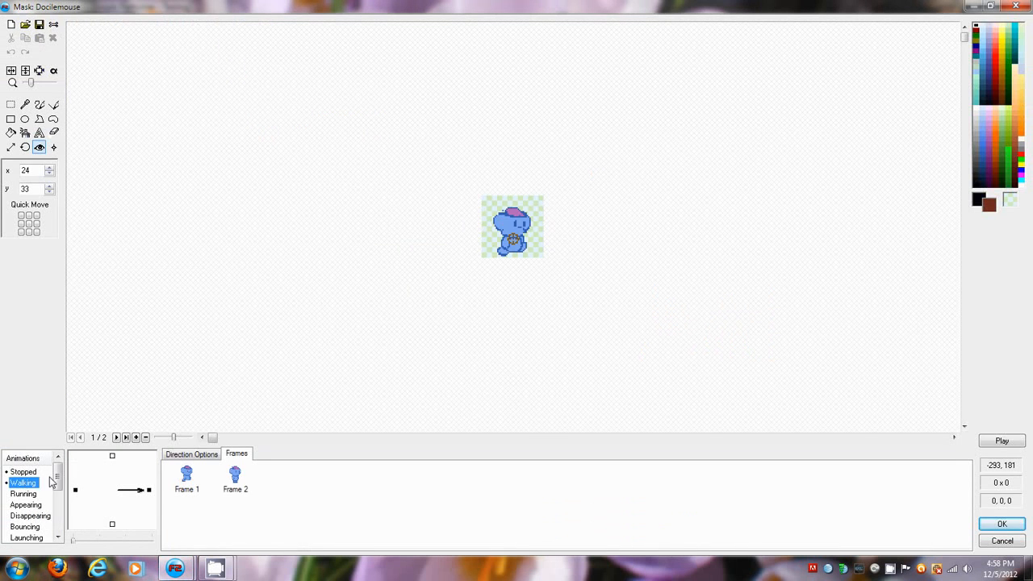
scroll(50, 481, "down", 1)
left_click(21, 515)
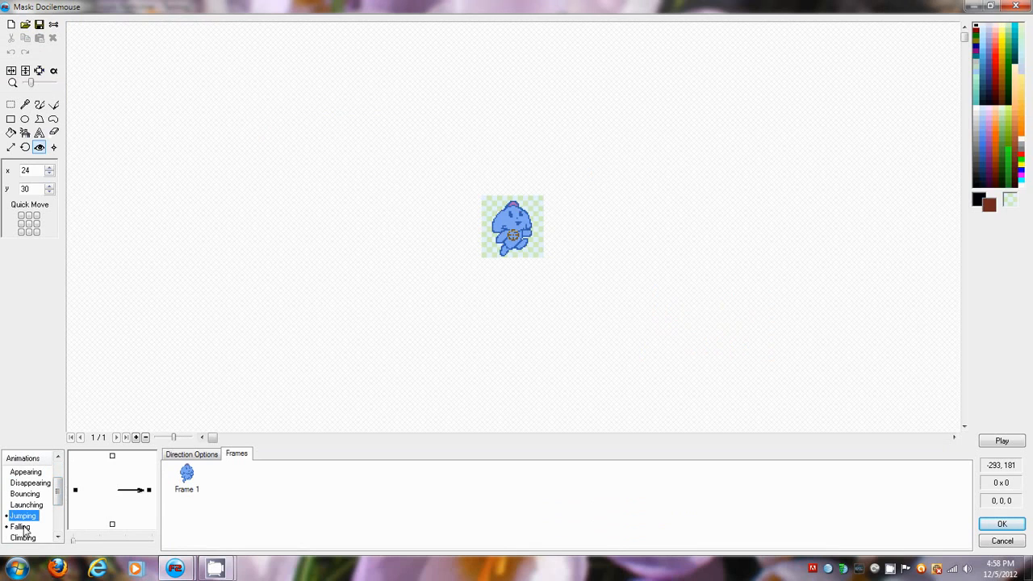
left_click(20, 526)
scroll(58, 500, "down", 2)
left_click(30, 494)
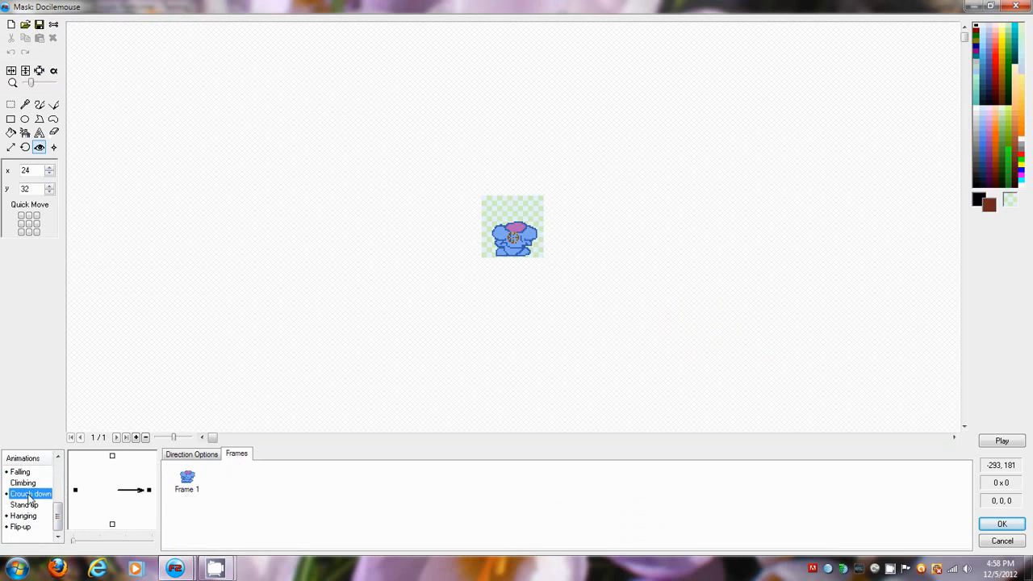
left_click(24, 516)
left_click(1002, 541)
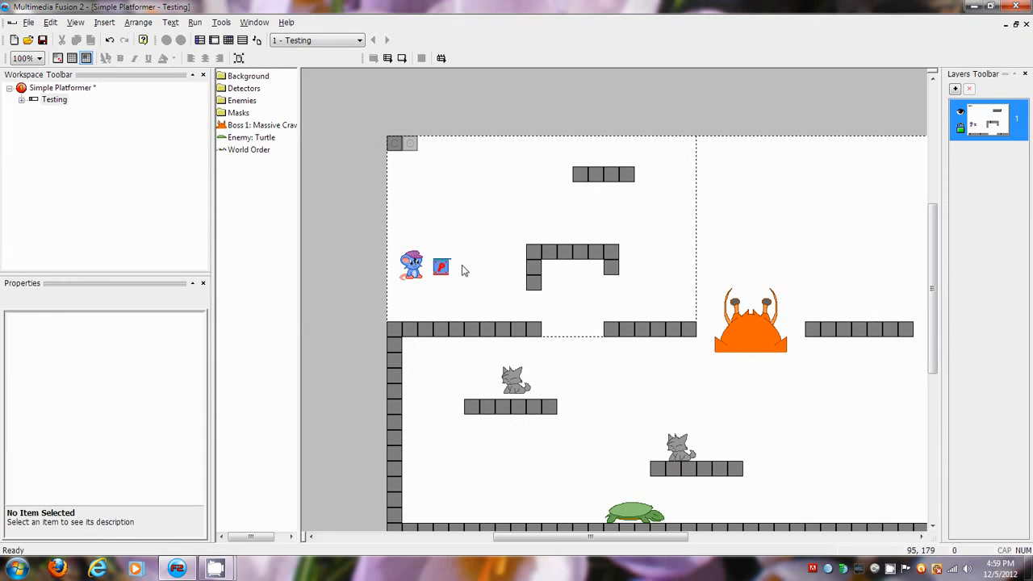
left_click_drag(599, 543, 580, 542)
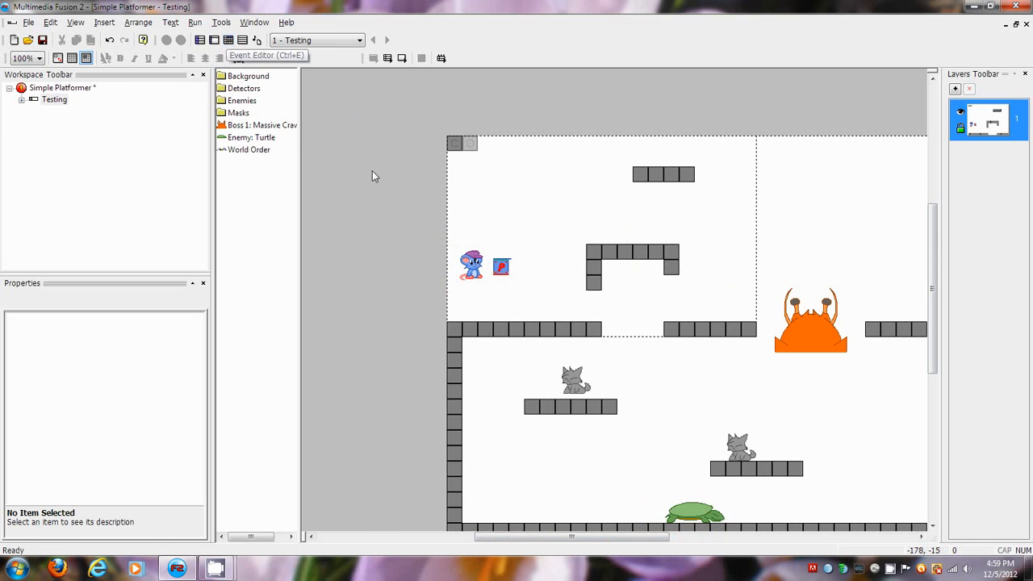
left_click(238, 58)
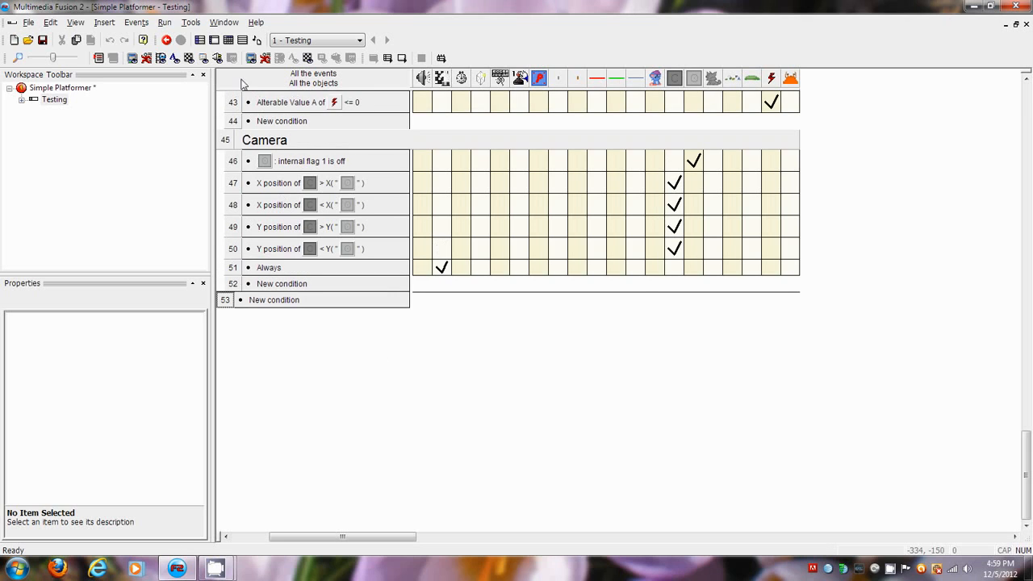
left_click(214, 39)
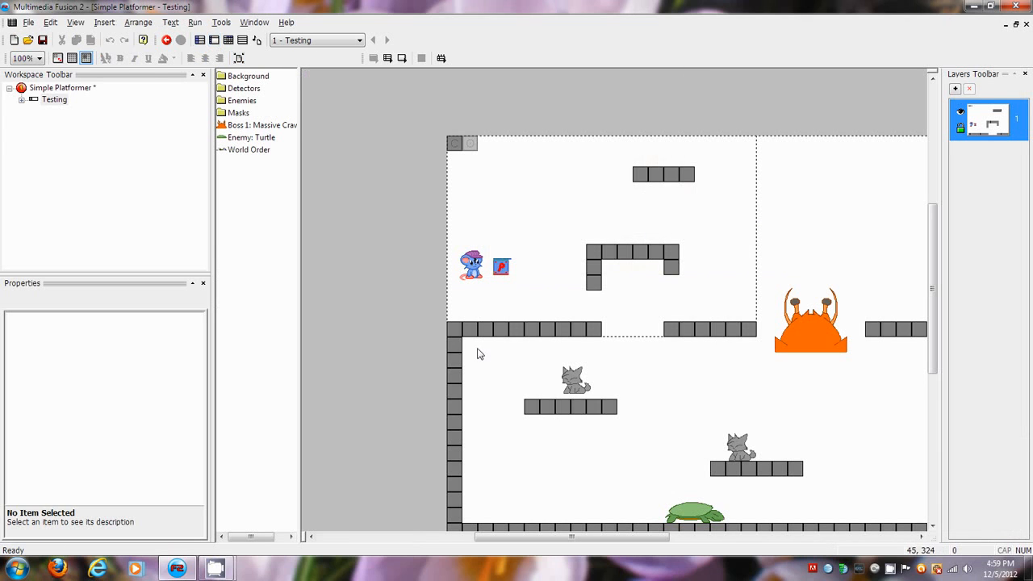
Clone the Docilemouse mask object and place the copy just outside the frame, beside the original.
right_click(470, 267)
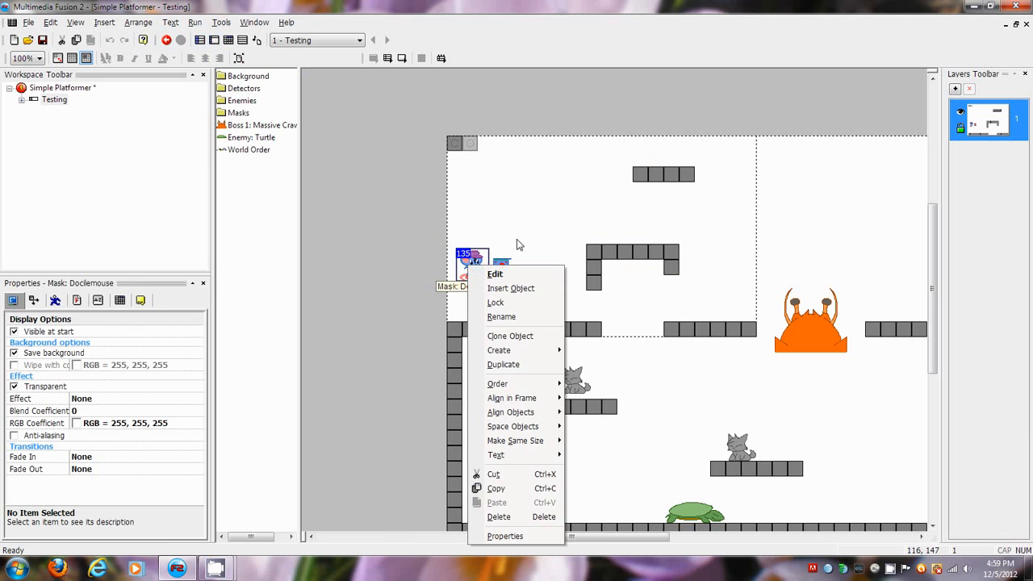
left_click(507, 335)
left_click(586, 259)
left_click_drag(477, 303, 415, 271)
Rename the cloned mouse mask object as "Mask: Afterimages".
right_click(411, 270)
left_click(449, 326)
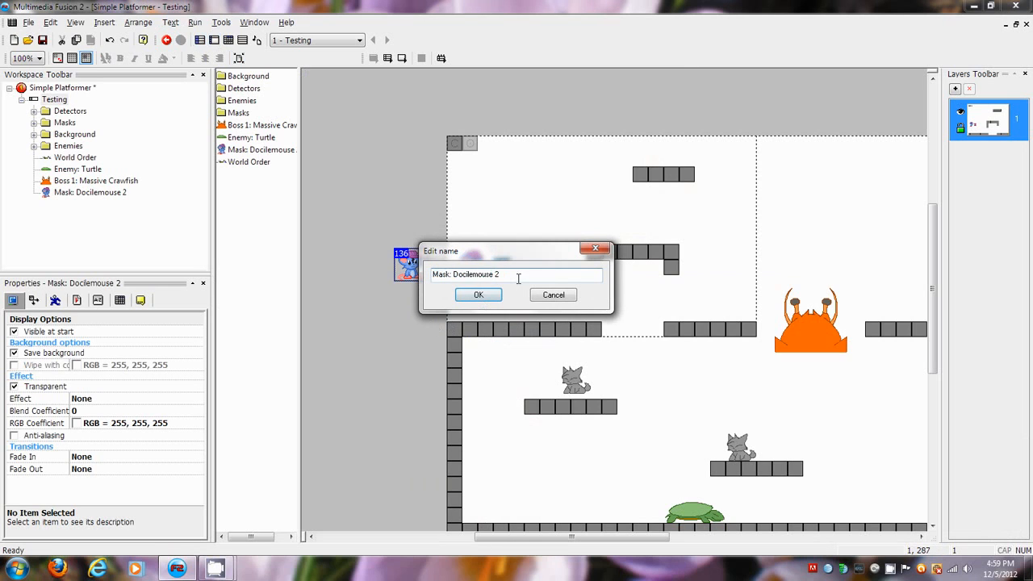
left_click_drag(519, 276, 454, 292)
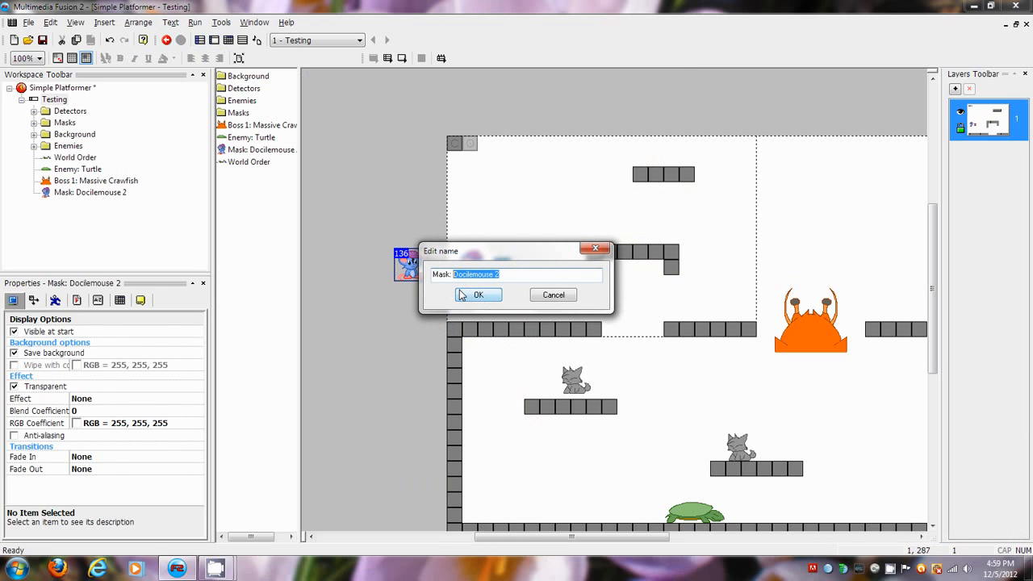
type("Afterimages")
left_click(484, 295)
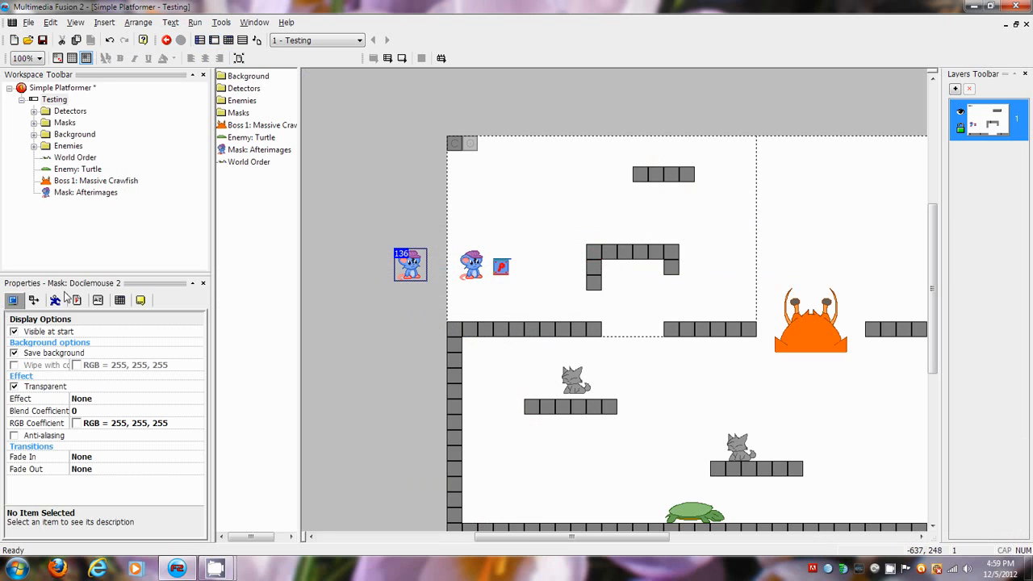
Name Alterable Value A of the Afterimages mask "Transparency".
left_click(97, 300)
double_click(58, 343)
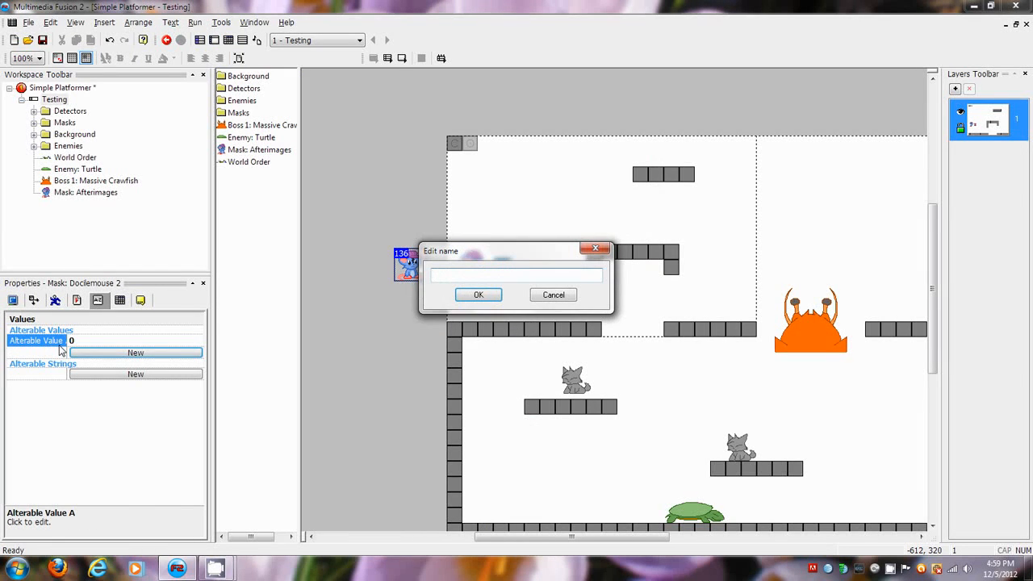
type("Transparency")
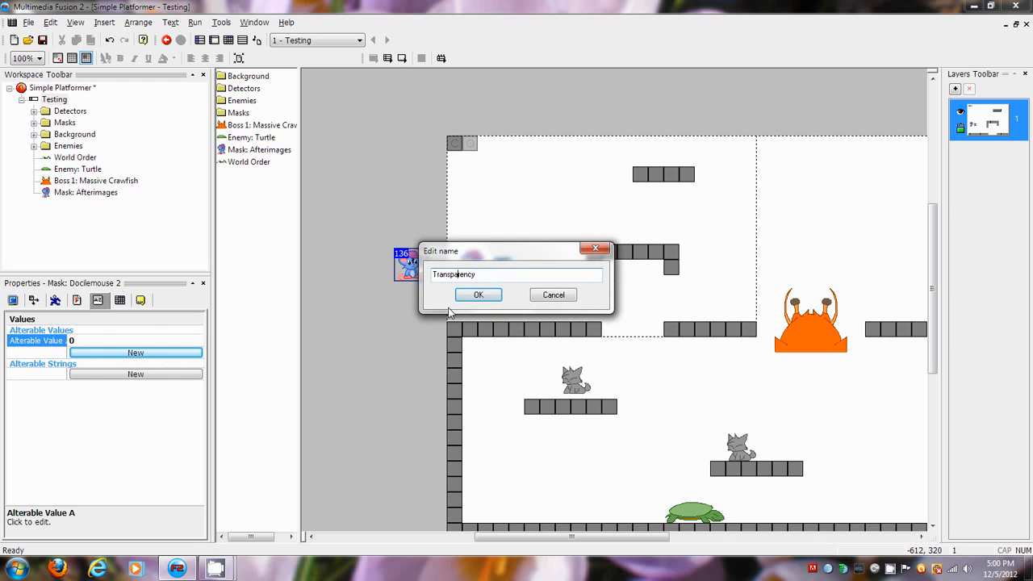
key("Return")
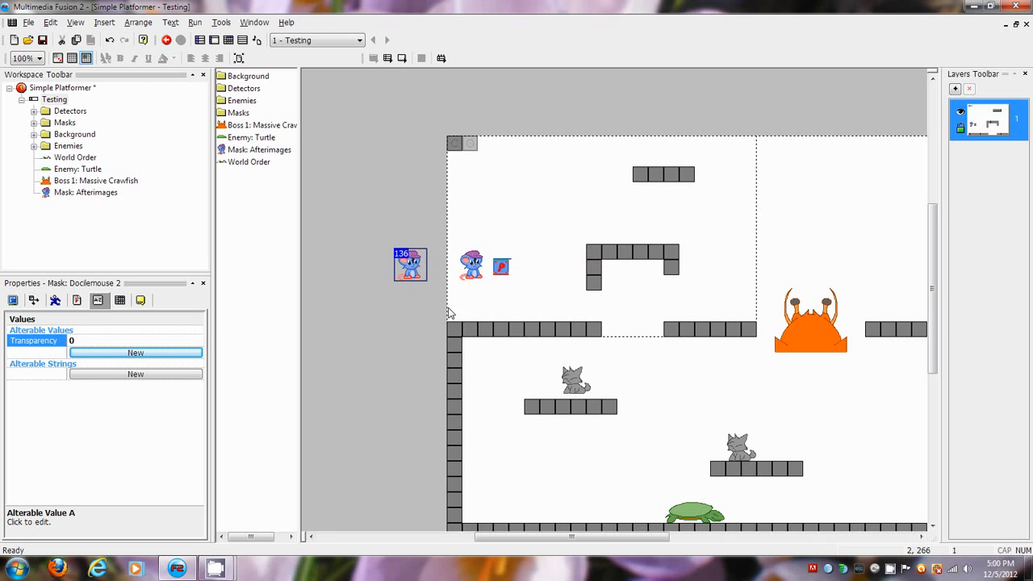
left_click(228, 40)
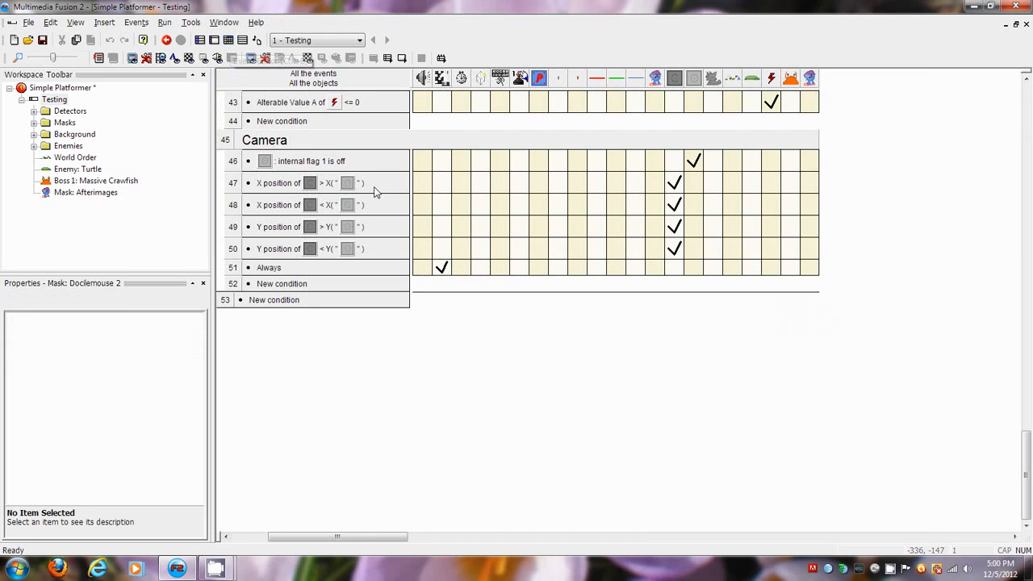
right_click(234, 304)
mouse_move(291, 352)
left_click(482, 385)
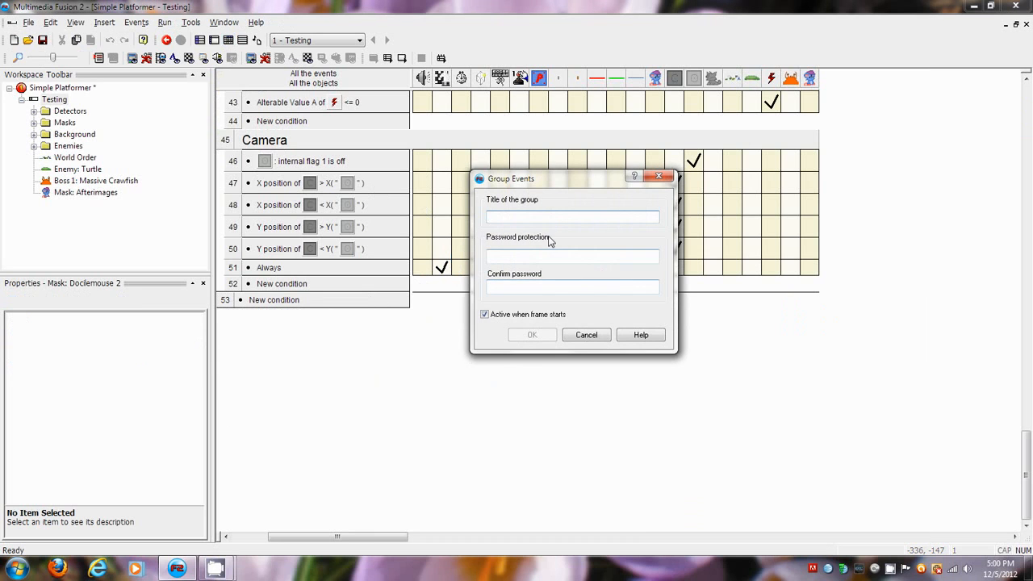
left_click(587, 334)
Run the frame and play-test the mouse's walking, jumping and ledge hanging around the platforms and enemies, ending with the test run closed.
left_click(164, 21)
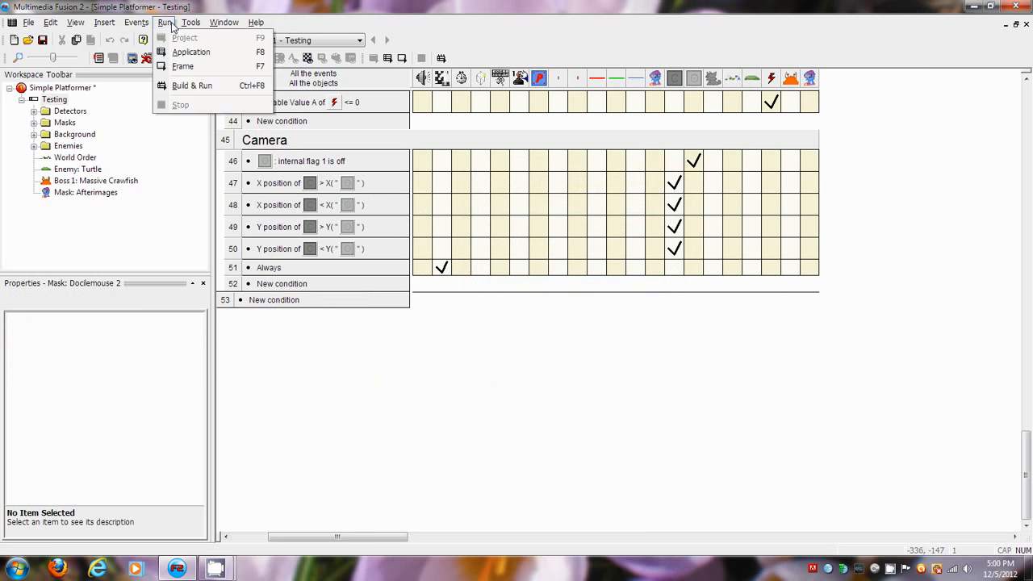
left_click(189, 66)
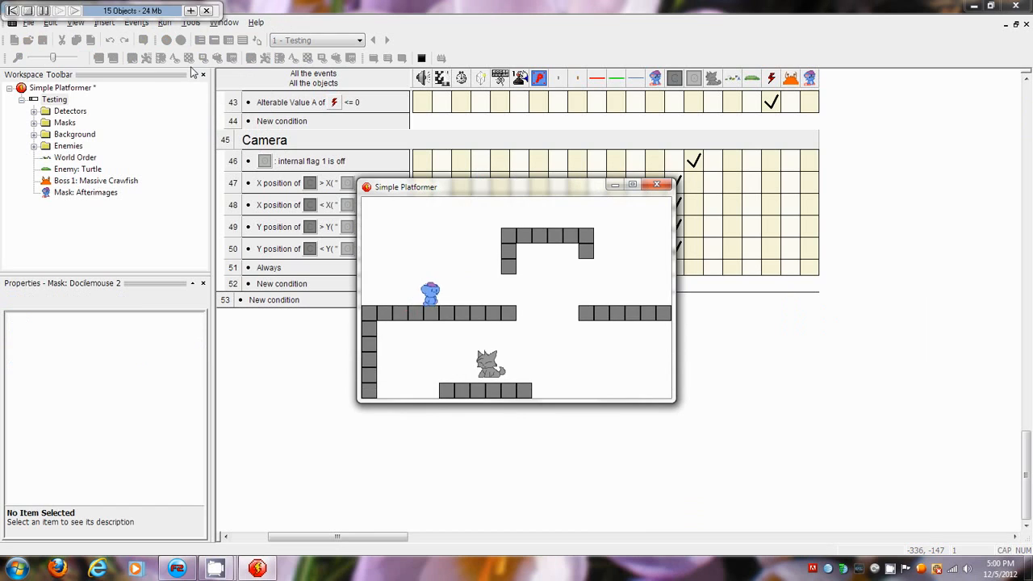
key("Left")
key("Right")
key("Up")
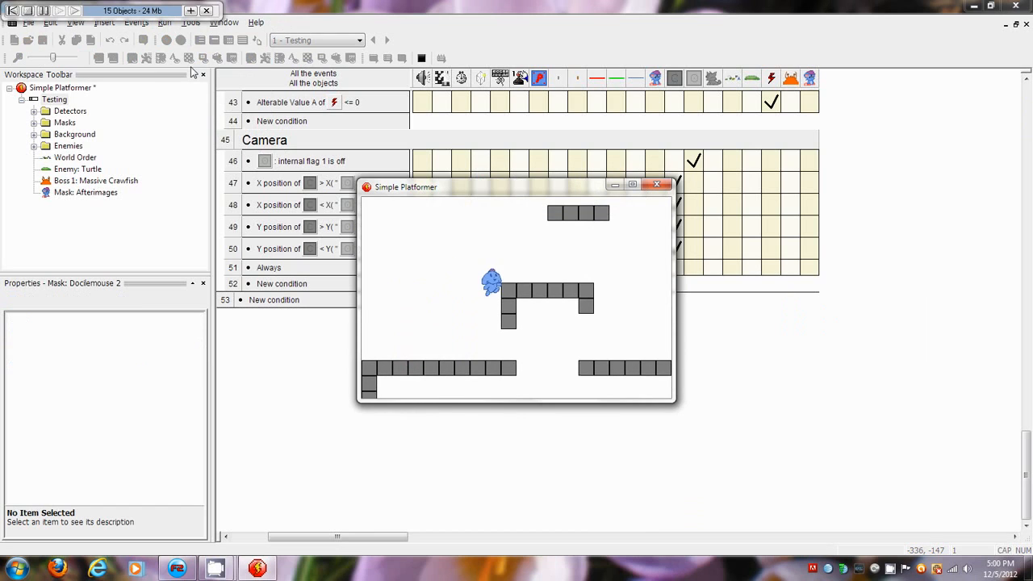
key("Right")
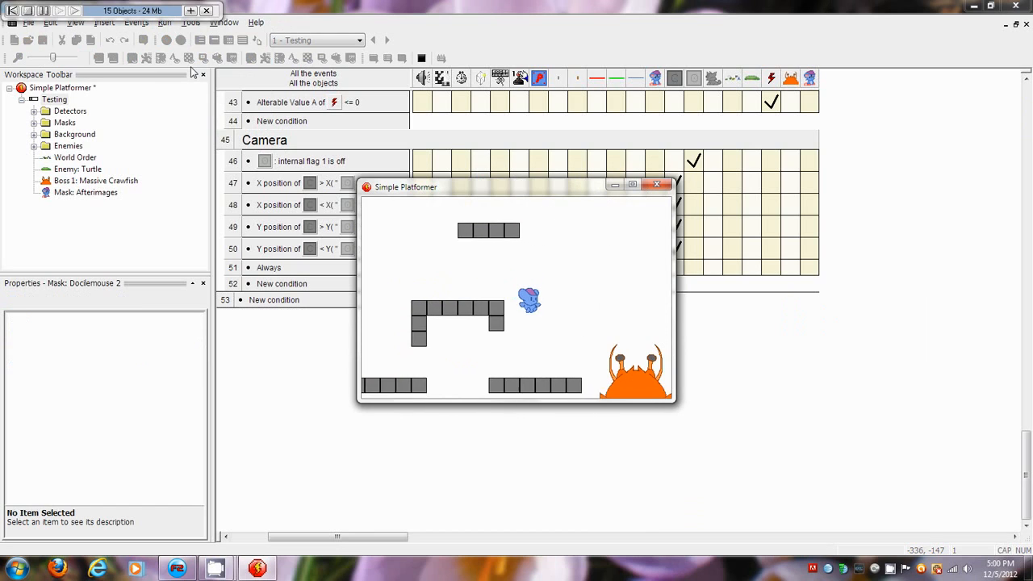
key("Right")
key("Left")
key("Right")
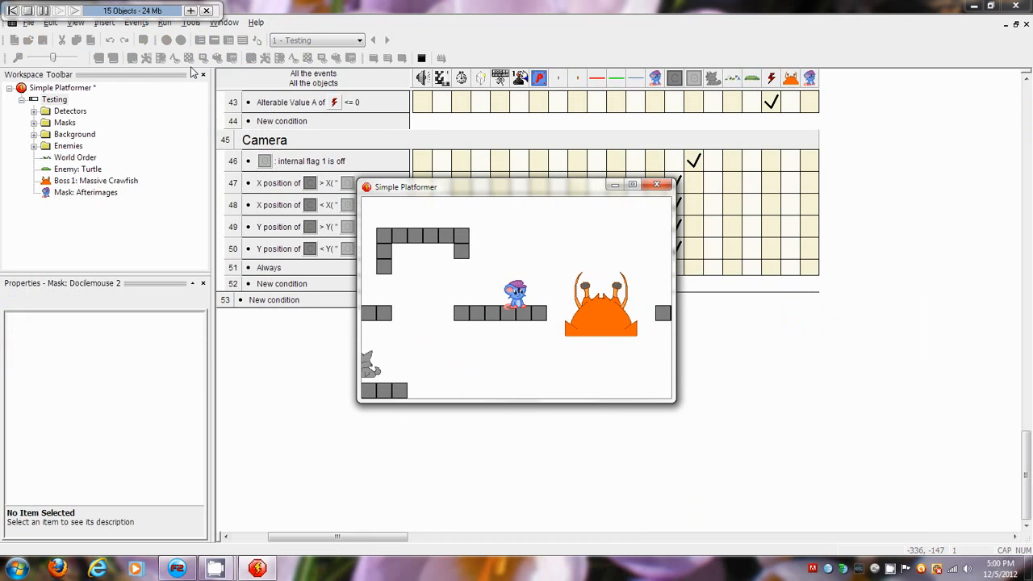
key("Left")
key("Up")
key("Left")
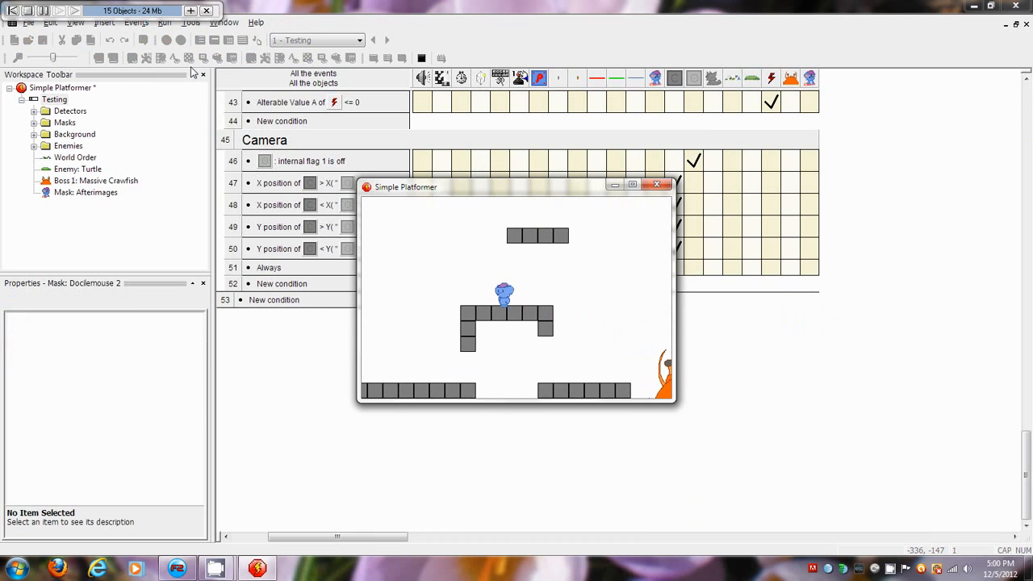
key("Up")
key("Right")
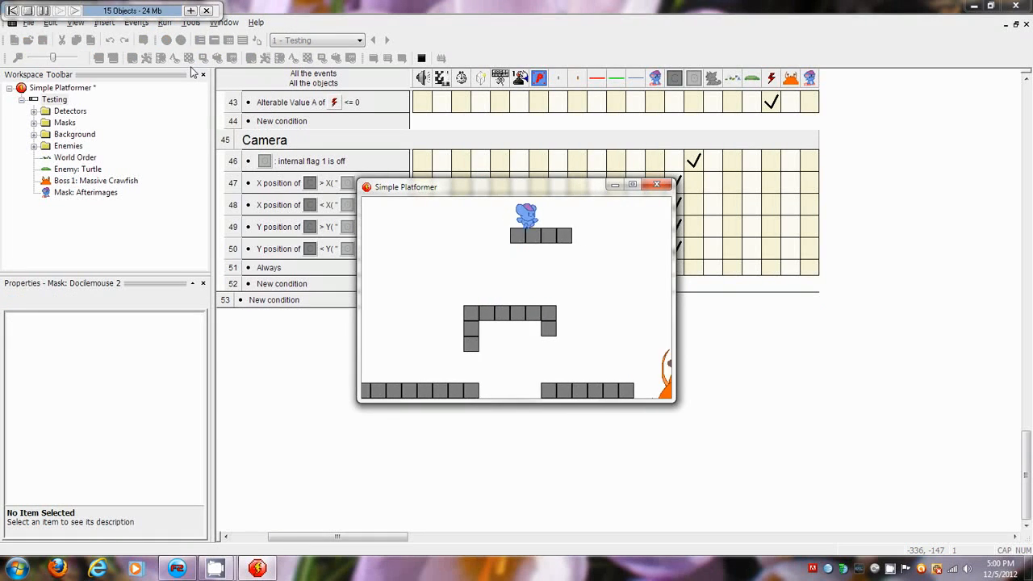
key("Left")
key("Right")
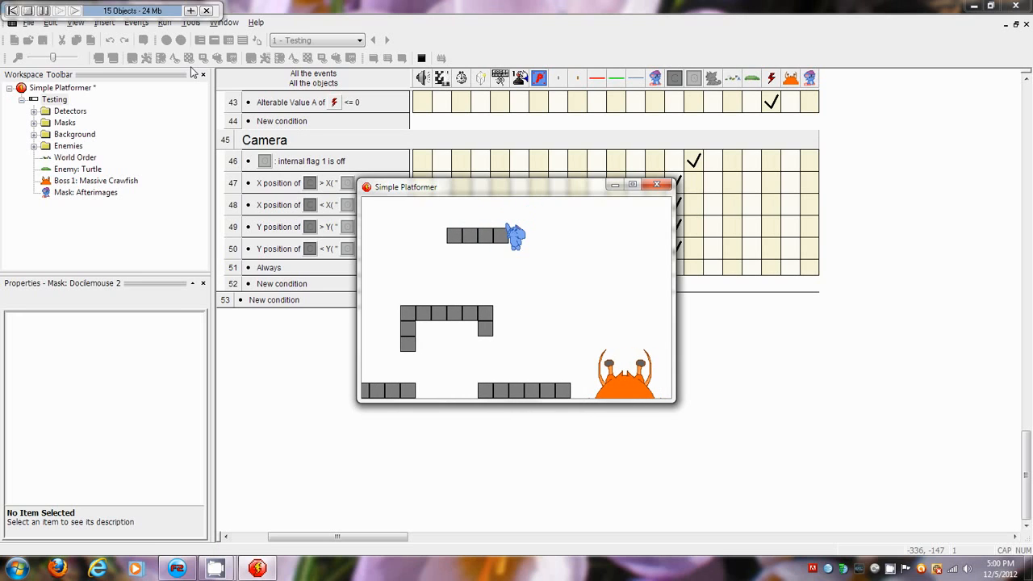
key("Up")
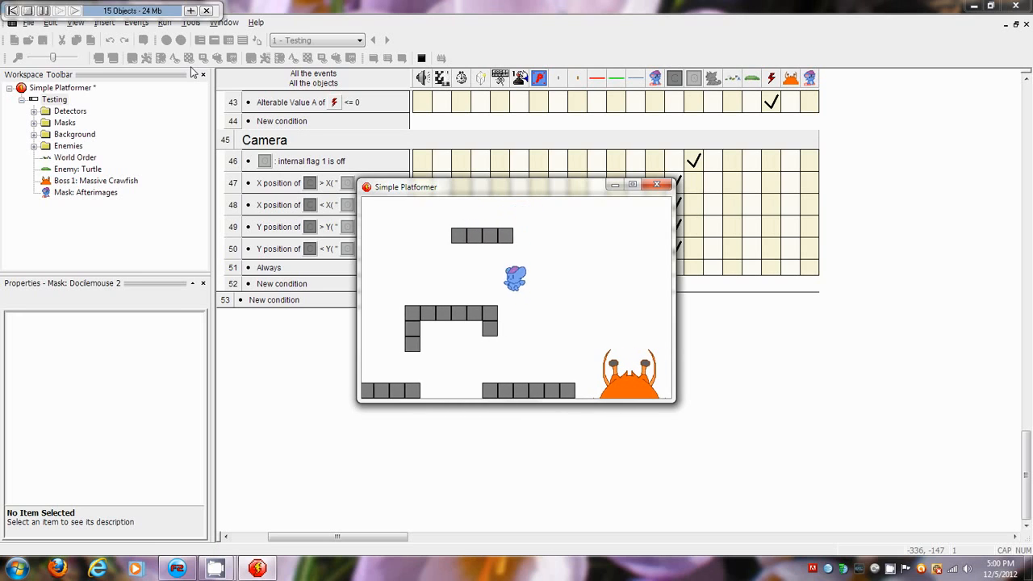
key("Up")
key("Left")
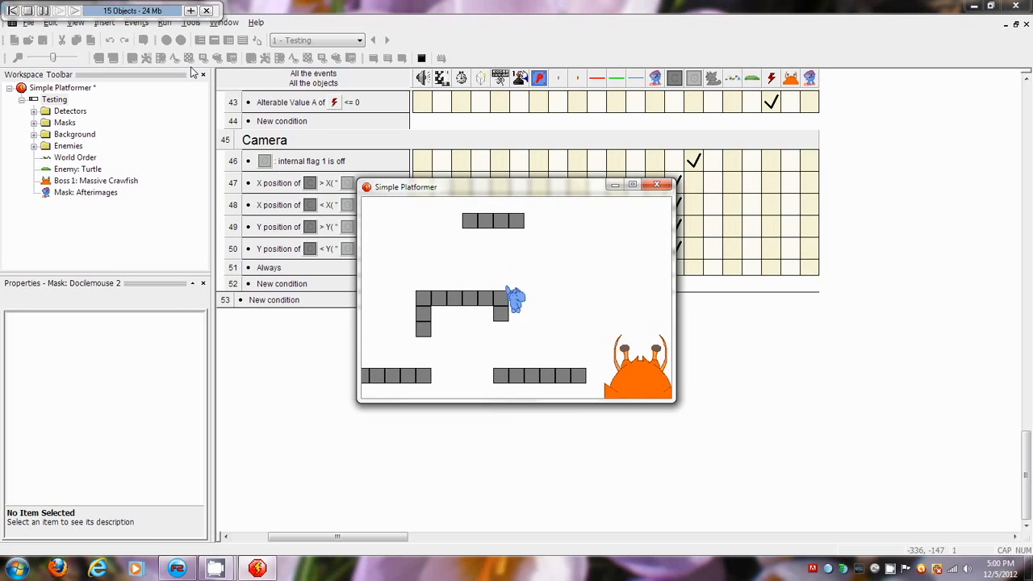
key("Up")
key("Up")
key("Left")
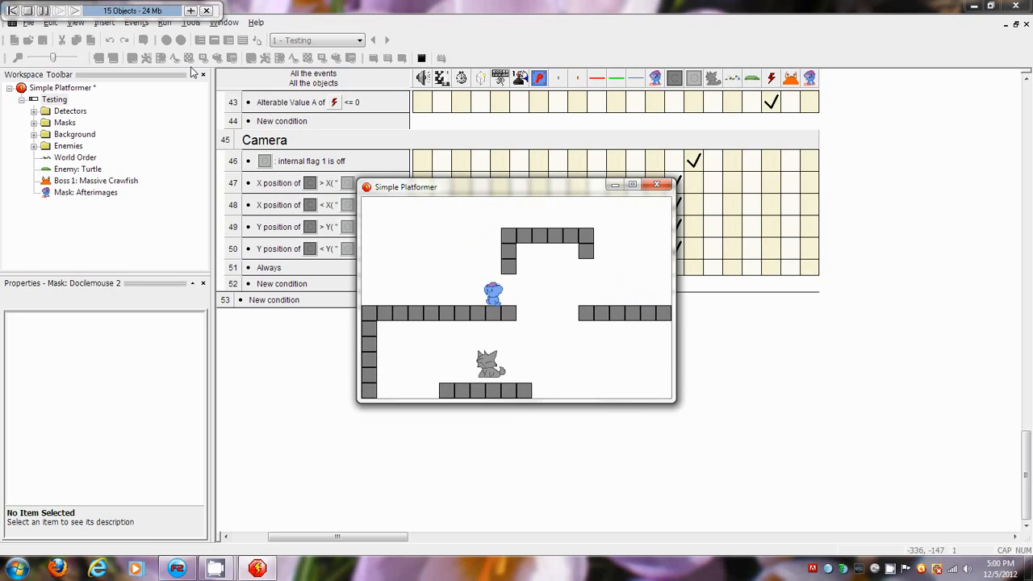
key("Up")
key("Left")
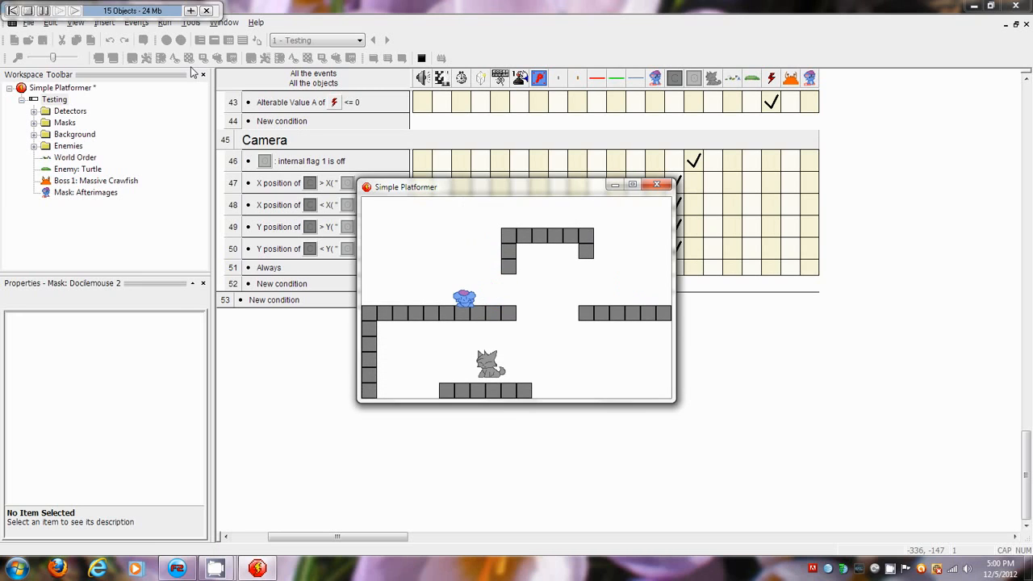
key("Up")
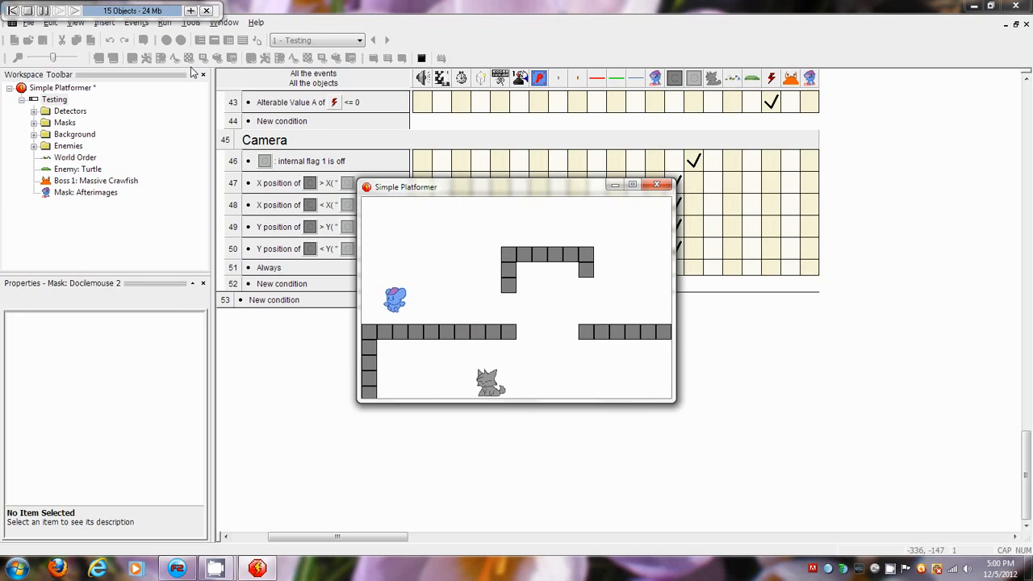
key("Right")
key("Right")
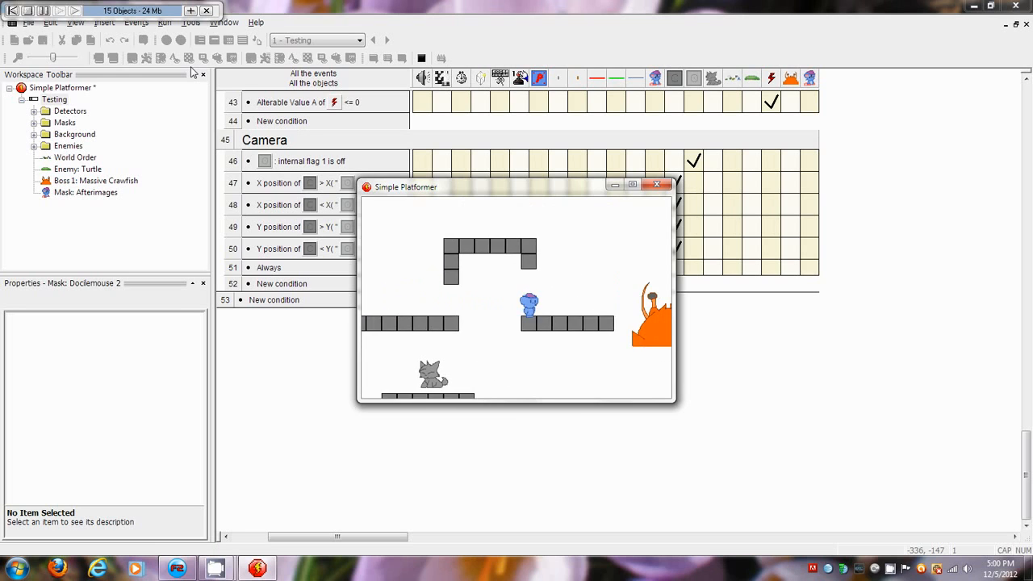
key("Left")
key("Up")
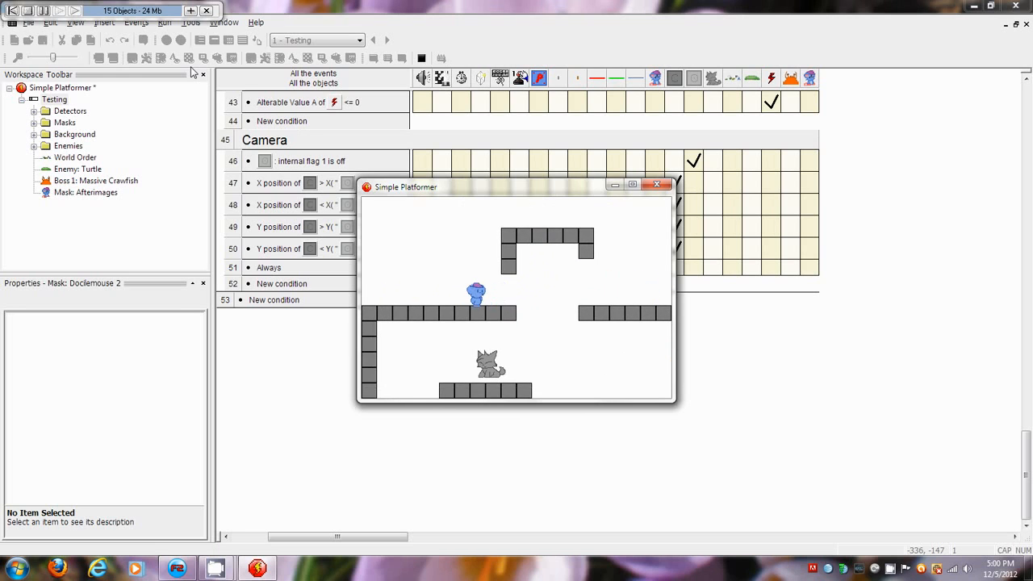
key("Right")
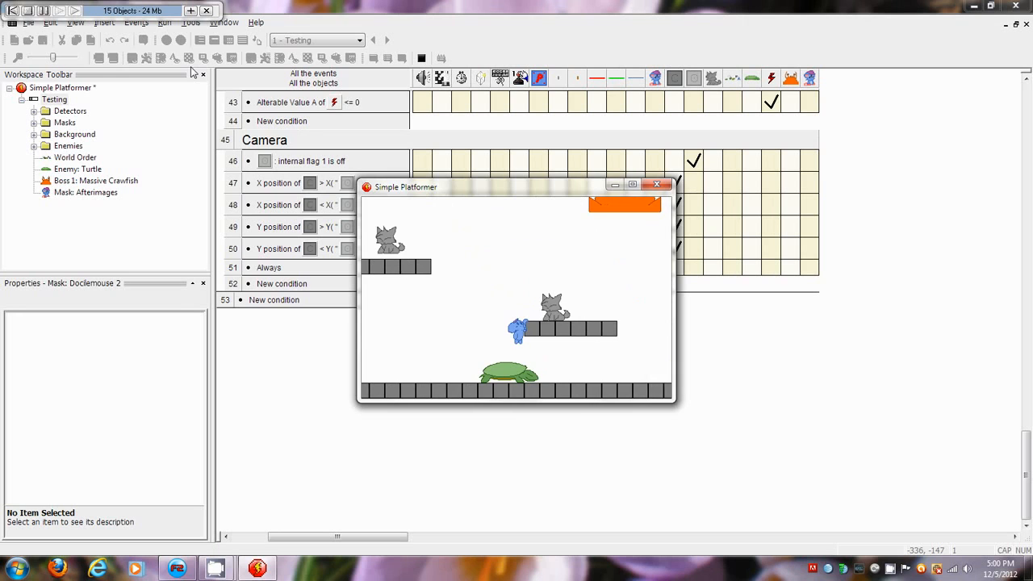
key("Up")
key("Up")
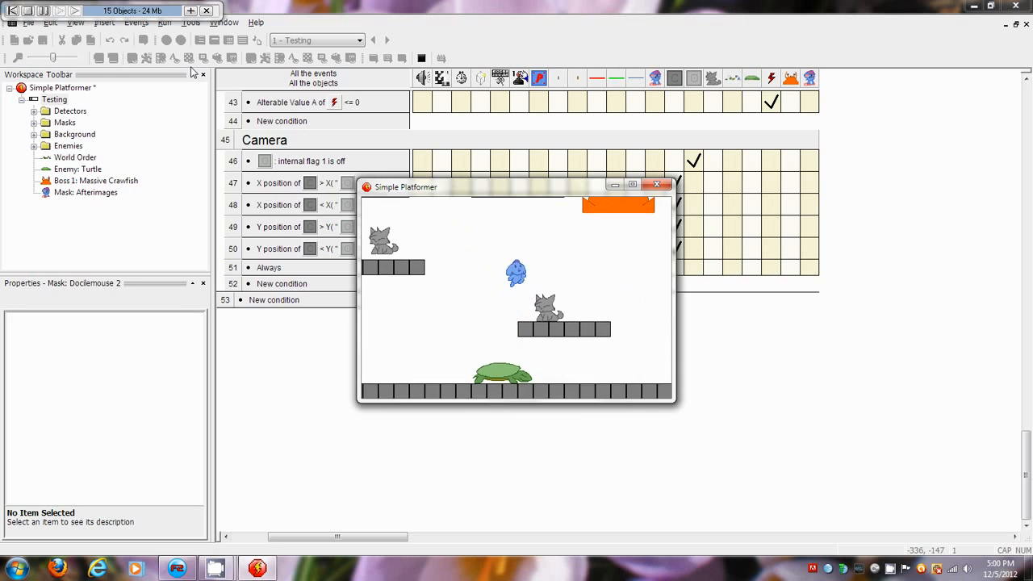
key("Right")
key("Left")
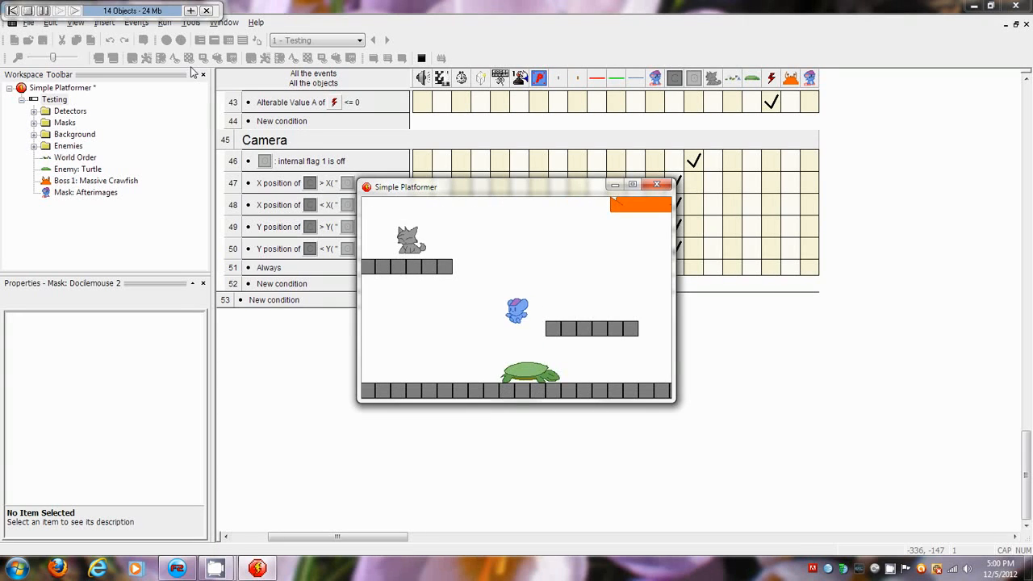
key("Left")
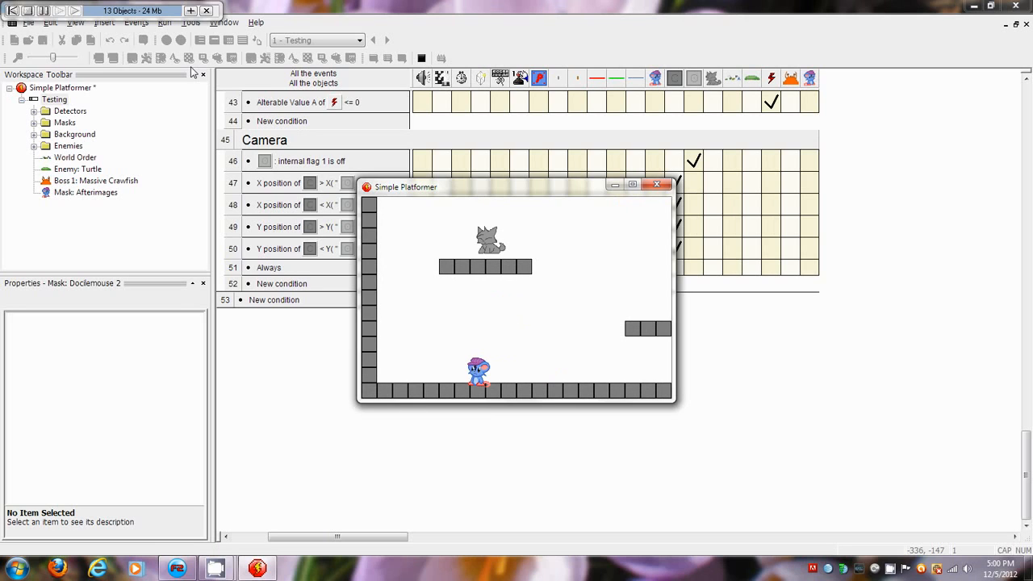
key("Right")
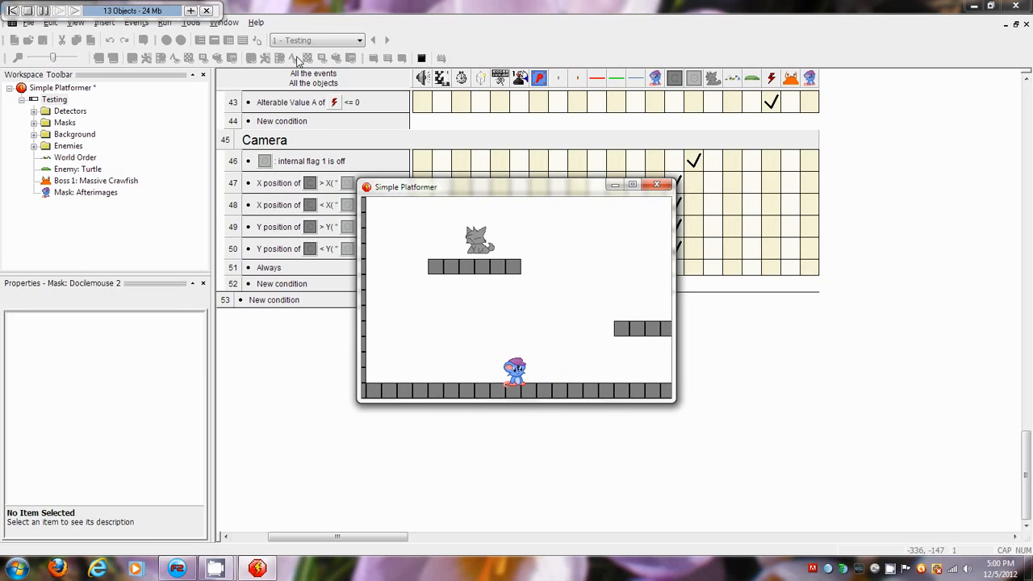
left_click(656, 184)
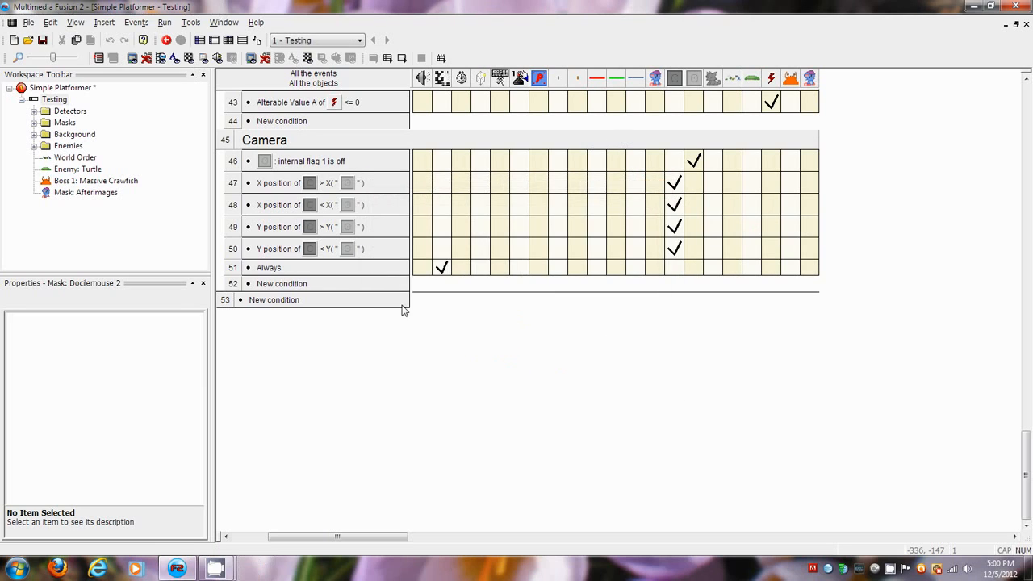
Insert a new event group titled "Afterimages" below the Camera group.
right_click(247, 300)
mouse_move(362, 349)
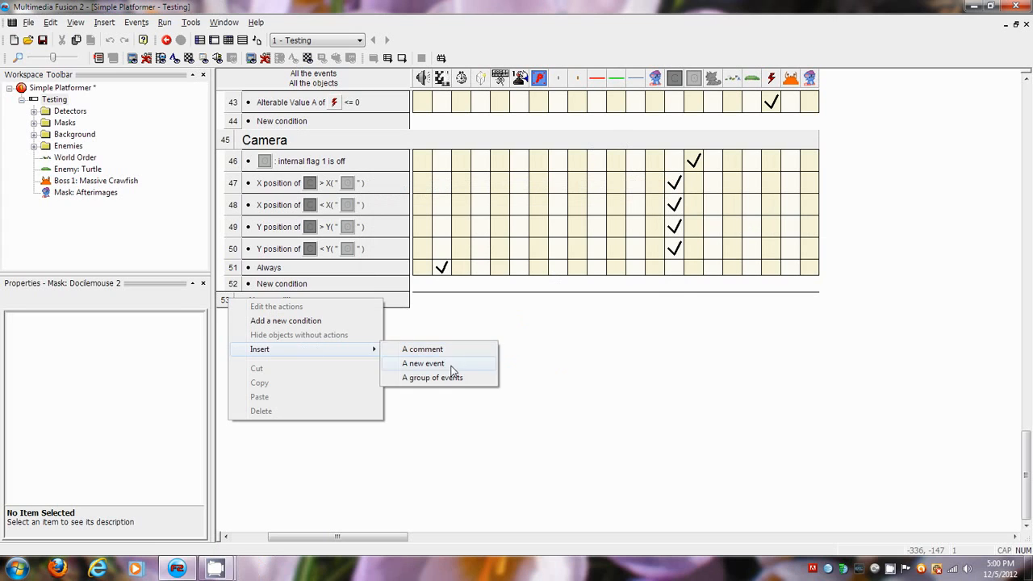
left_click(452, 377)
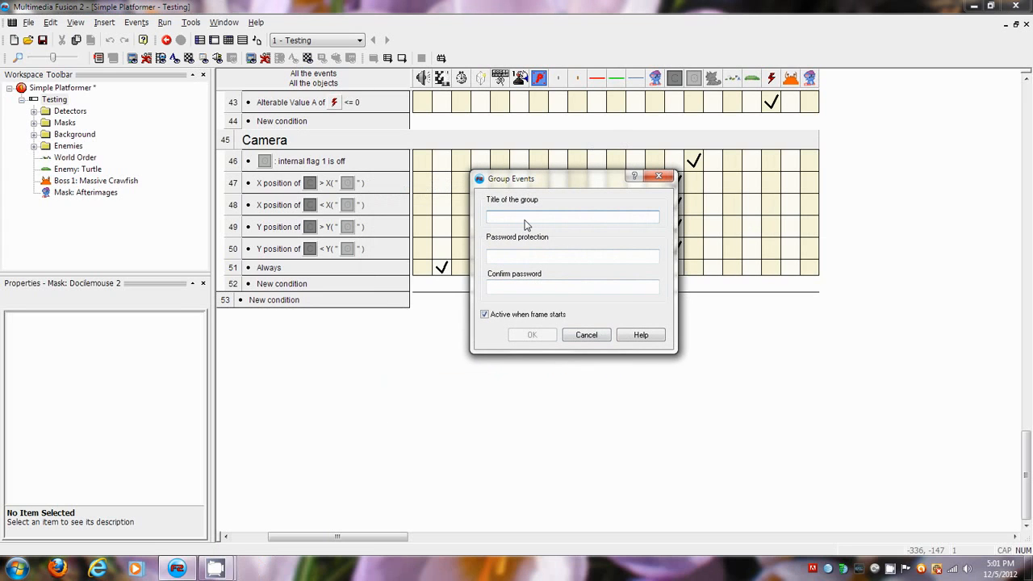
type("Afterimages")
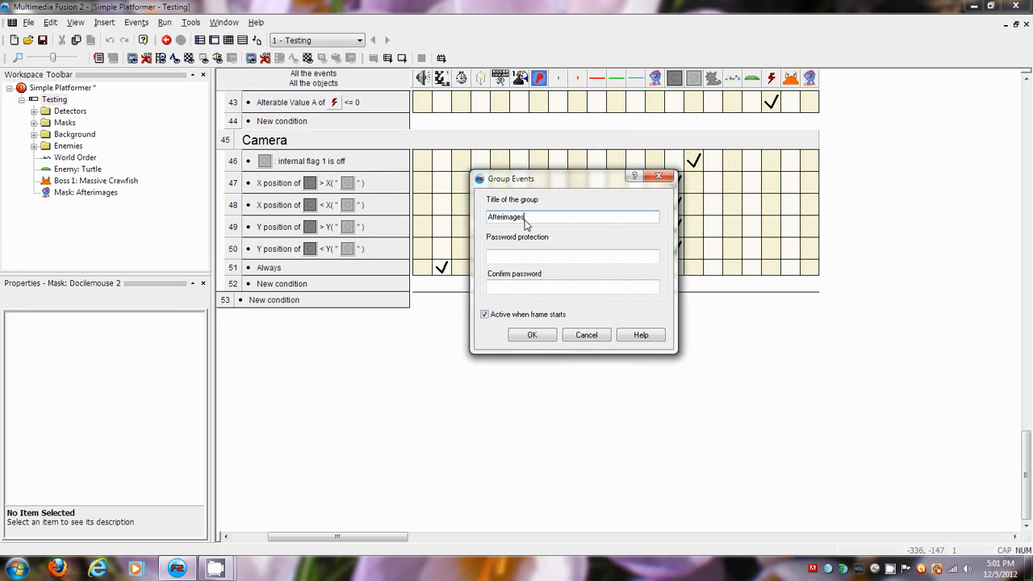
key("Return")
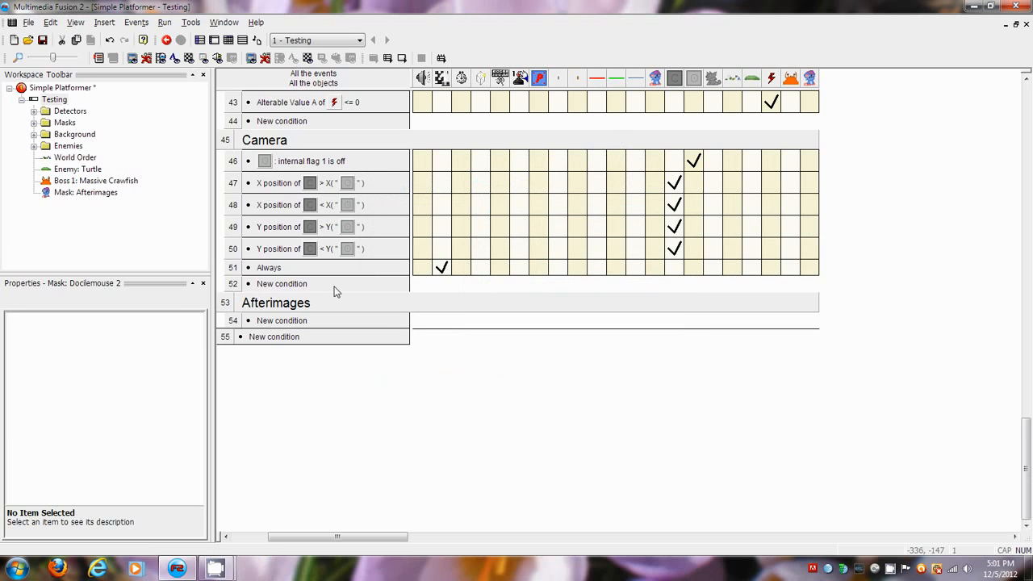
Add two alterable values to the original Docilemouse mask in the frame editor.
left_click(309, 326)
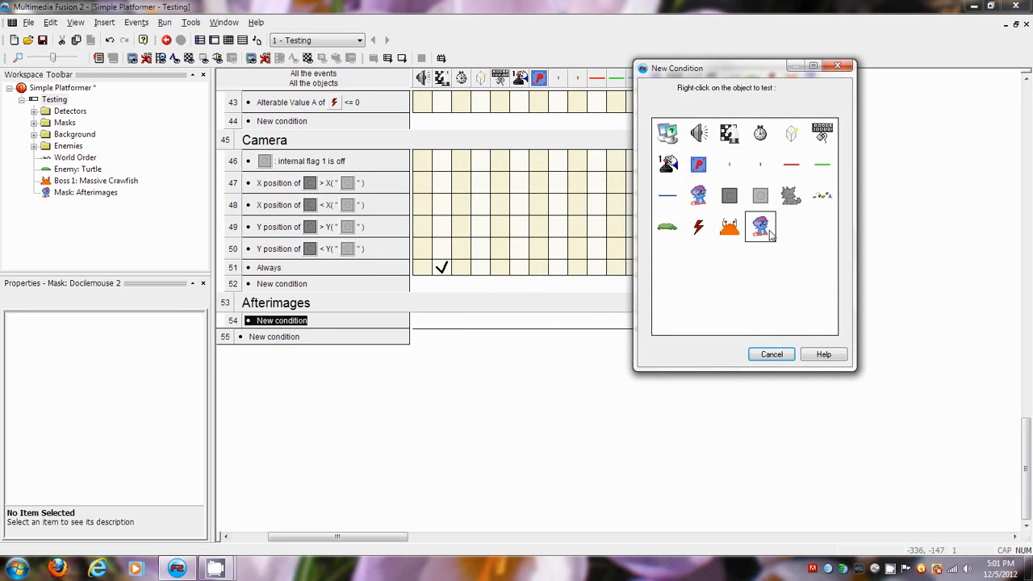
left_click(769, 352)
left_click(213, 39)
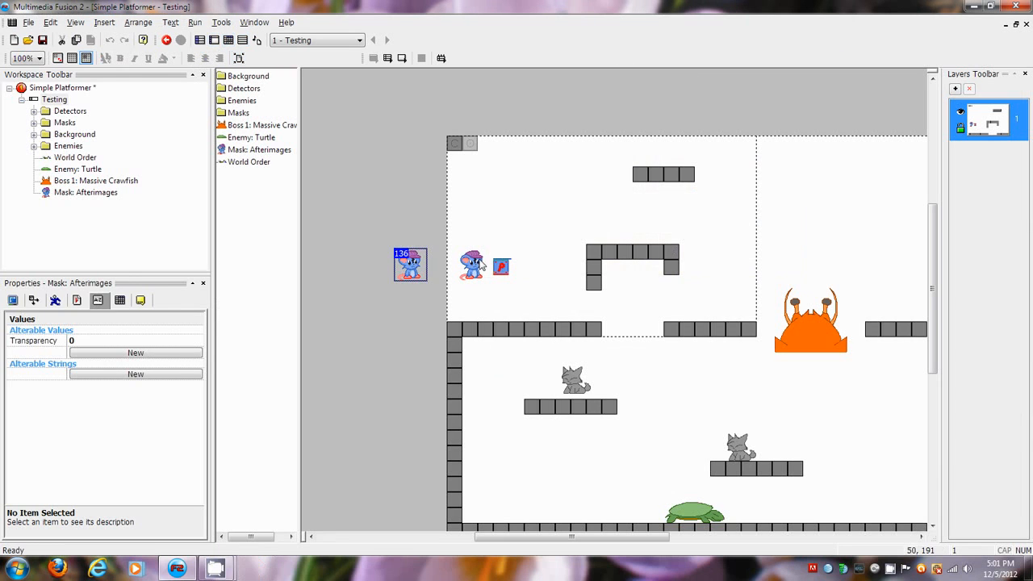
left_click(86, 340)
left_click(85, 353)
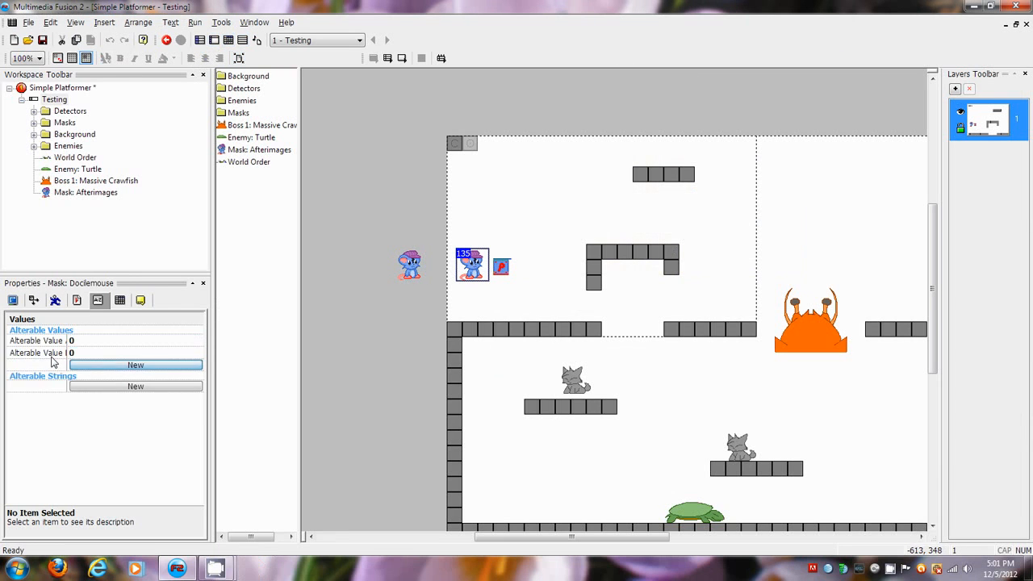
Name the Docilemouse mask's Alterable Value A "ATimer" and Alterable Value B "ACreate".
left_click(37, 341)
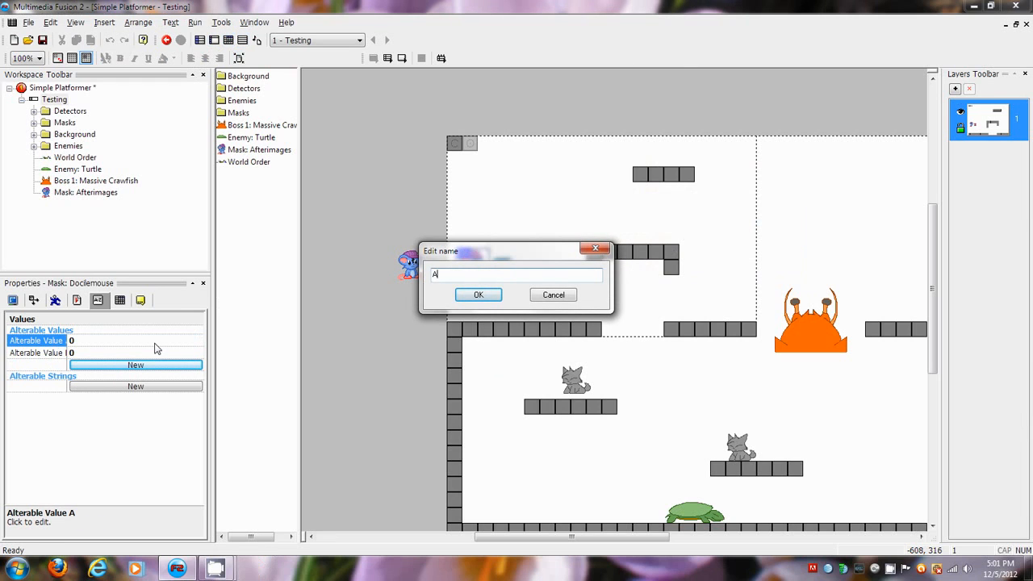
type("ATimer")
key("Return")
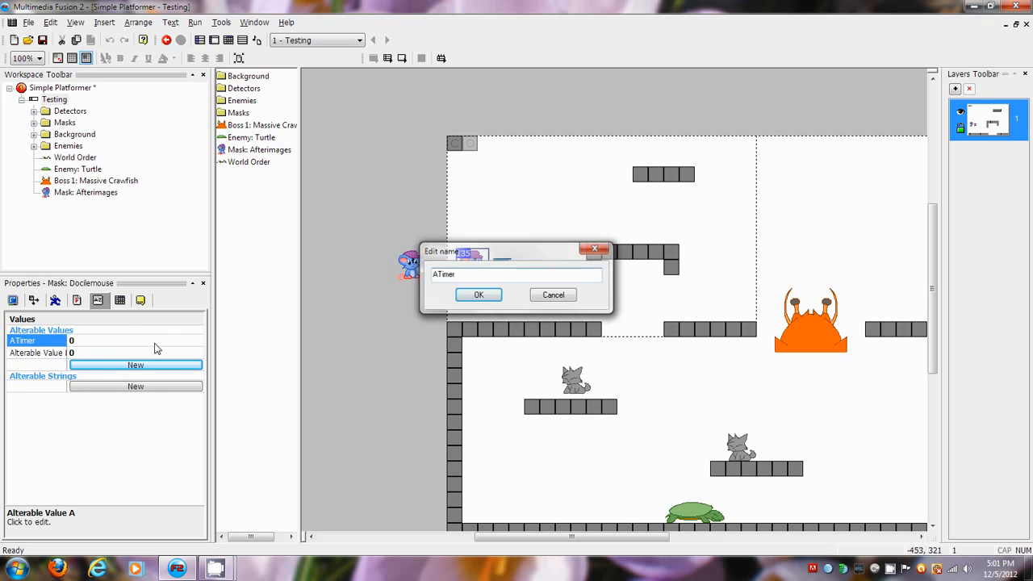
left_click(63, 355)
left_click(63, 355)
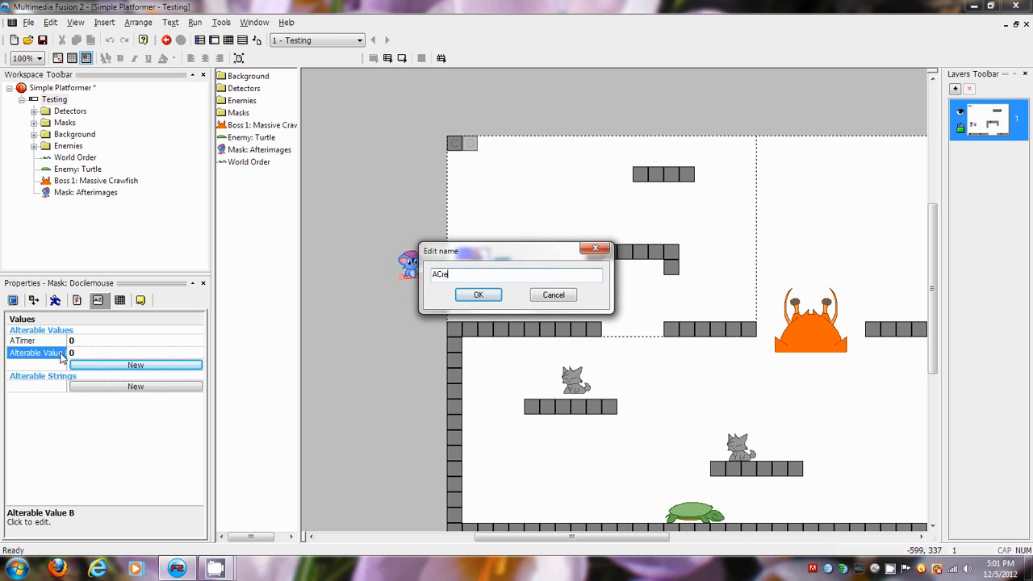
type("ACreate")
key("Return")
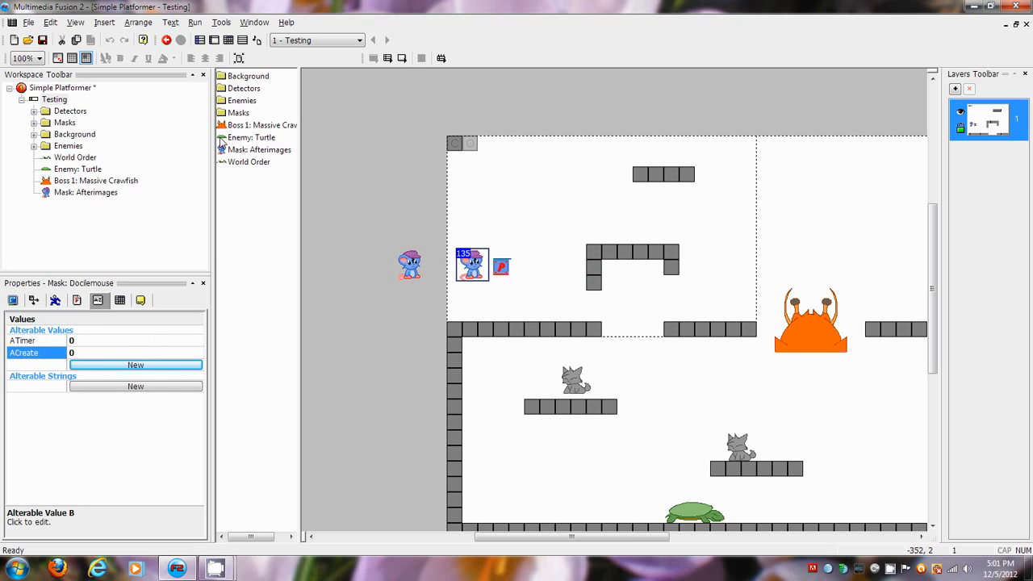
Add a condition to the Afterimages event group testing whether the Docilemouse mask's ATimer is greater than 0.
left_click(228, 43)
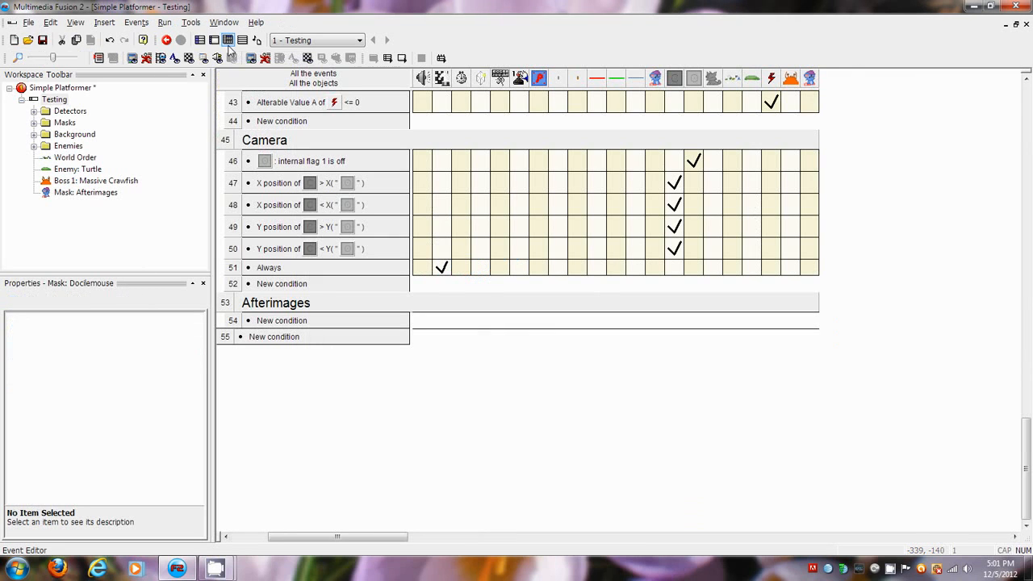
left_click(281, 321)
right_click(698, 198)
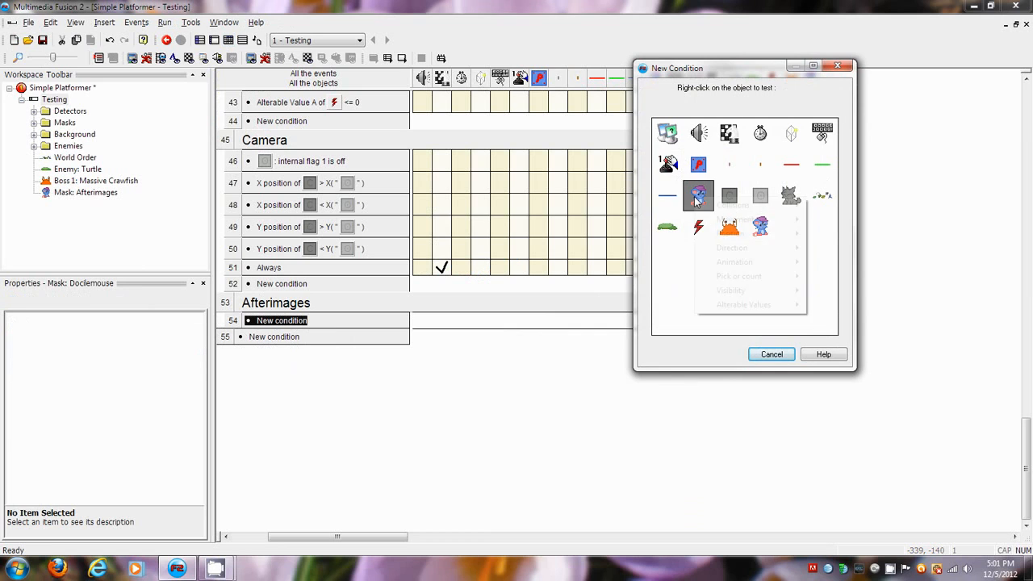
mouse_move(746, 304)
left_click(871, 303)
left_click(528, 247)
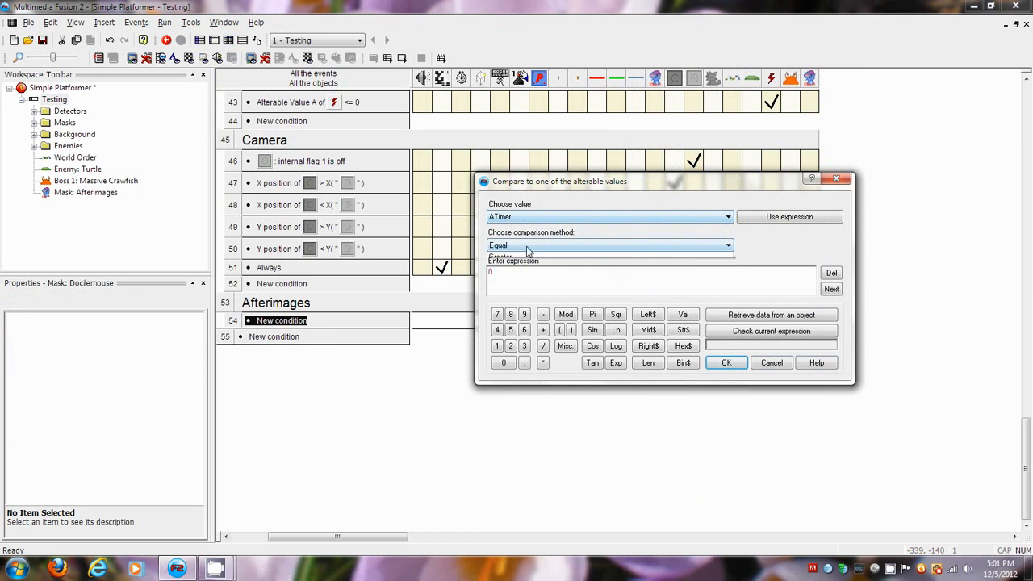
left_click(516, 296)
left_click(726, 363)
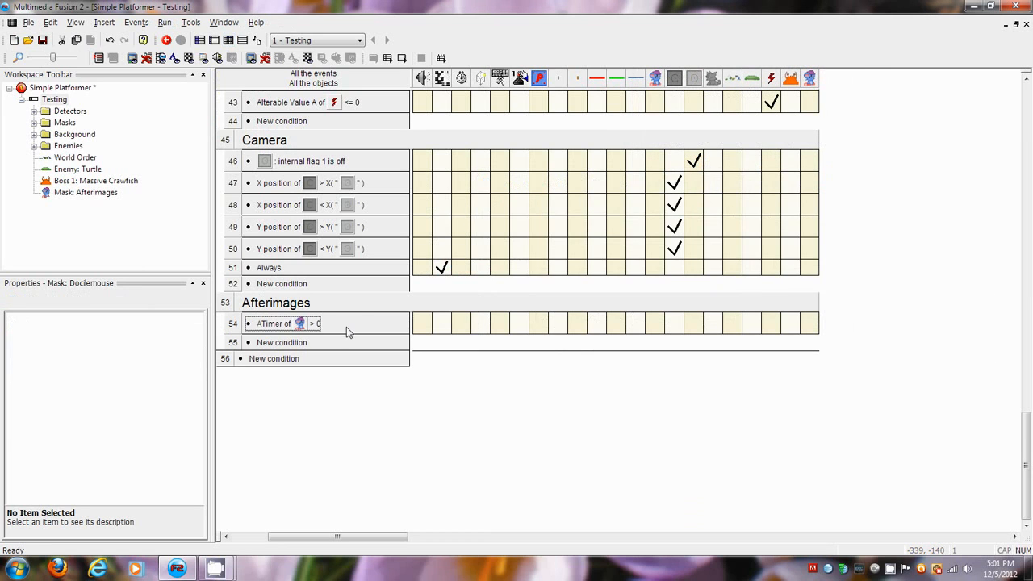
Make the ATimer > 0 event subtract 1 from the Docilemouse mask's ATimer.
right_click(651, 324)
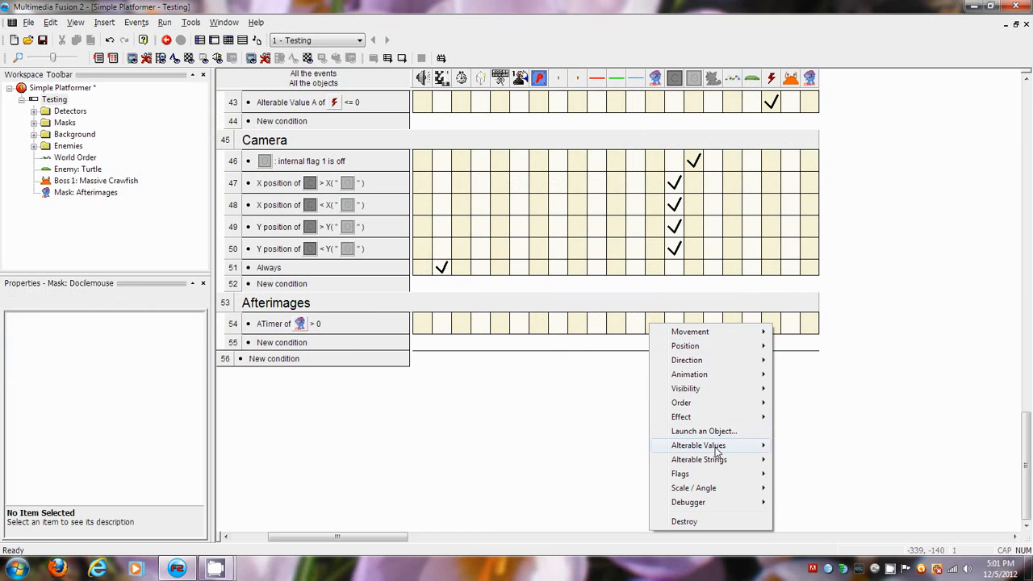
mouse_move(716, 446)
left_click(803, 473)
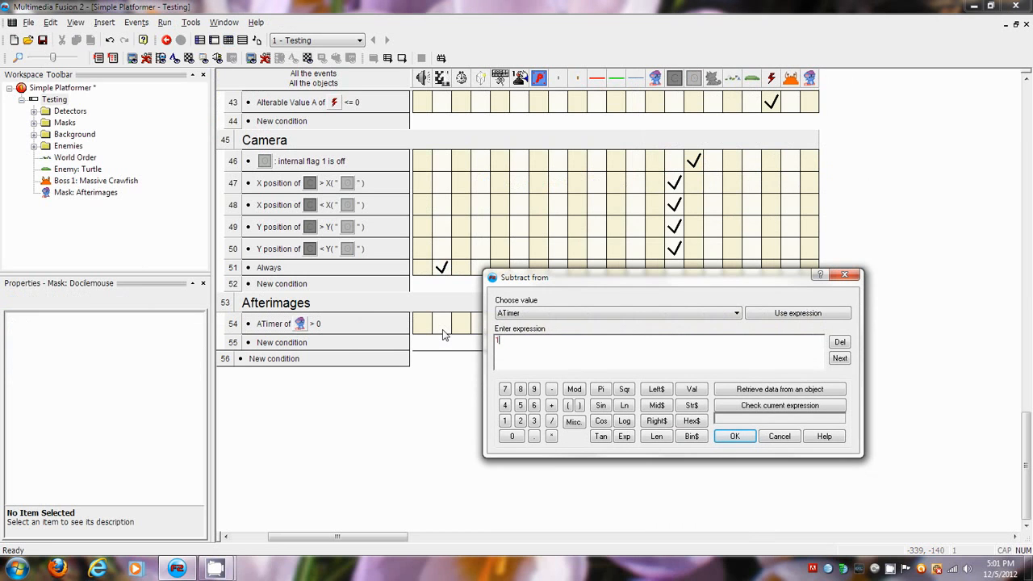
key("Return")
Copy the ATimer > 0 condition into a new event and add a second condition requiring ACreate lower or equal to 0.
left_click_drag(273, 326, 258, 361)
right_click(275, 347)
left_click(336, 339)
left_click(235, 353)
right_click(271, 360)
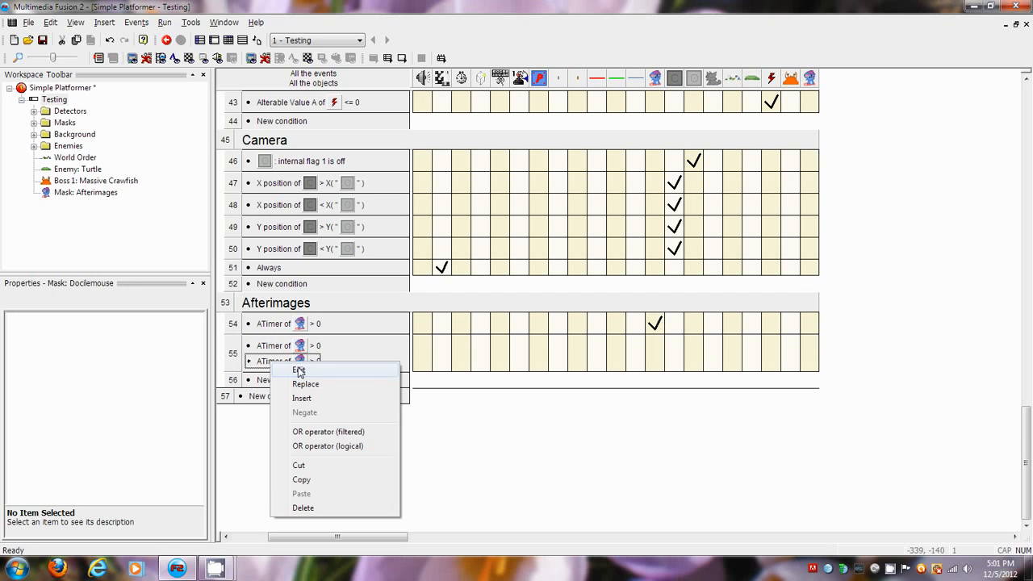
left_click(281, 367)
left_click(526, 217)
left_click(526, 231)
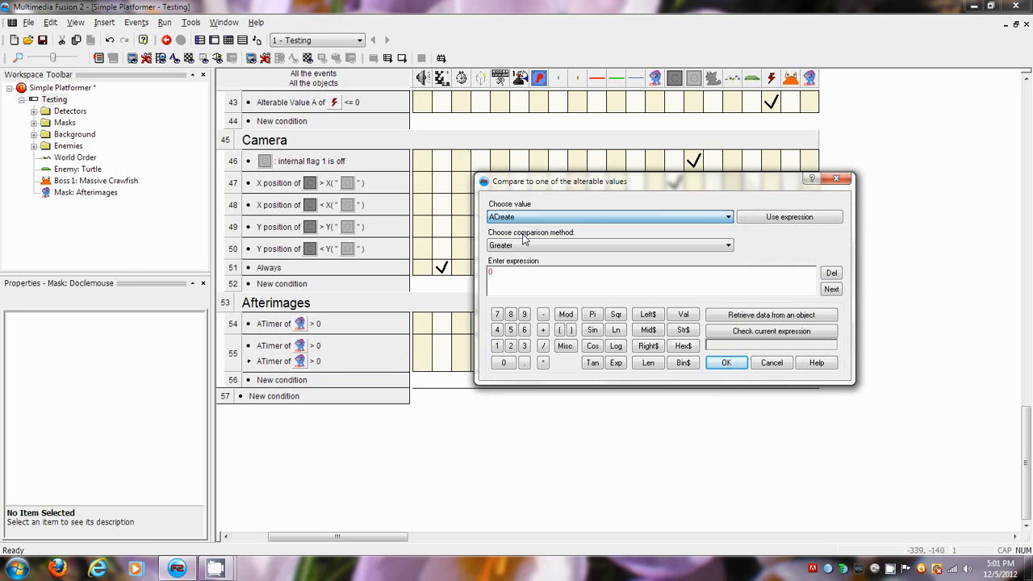
left_click(526, 244)
left_click(516, 274)
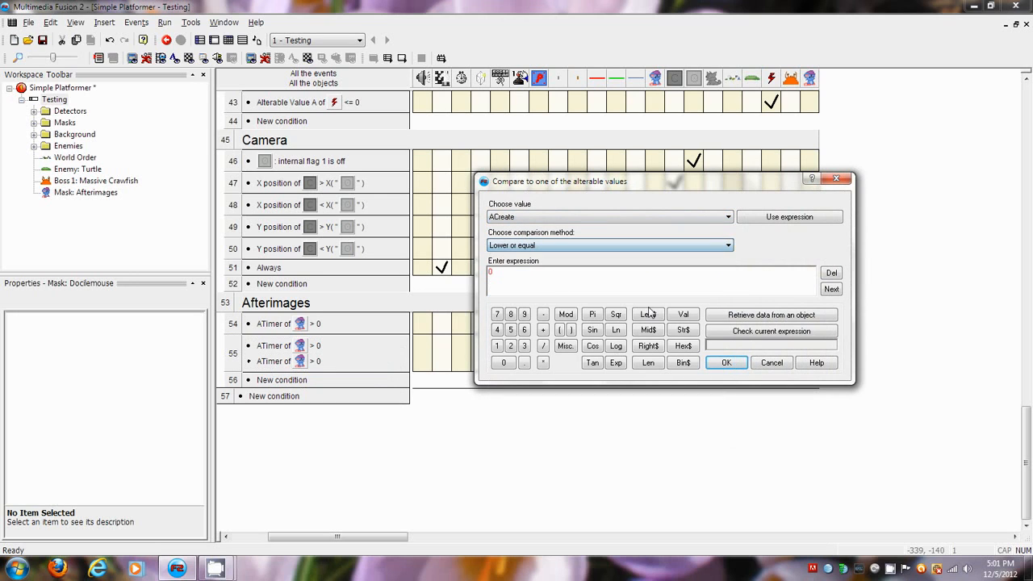
left_click(726, 362)
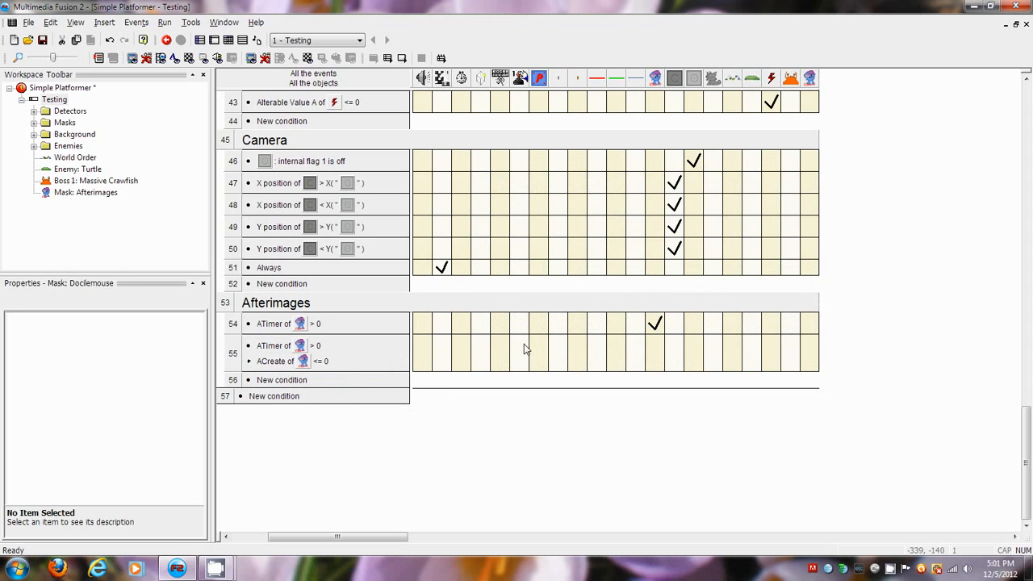
Make the two-condition event create a Mask: Docilemouse object at offset 0, 0 relative to the mouse mask.
right_click(464, 351)
right_click(478, 345)
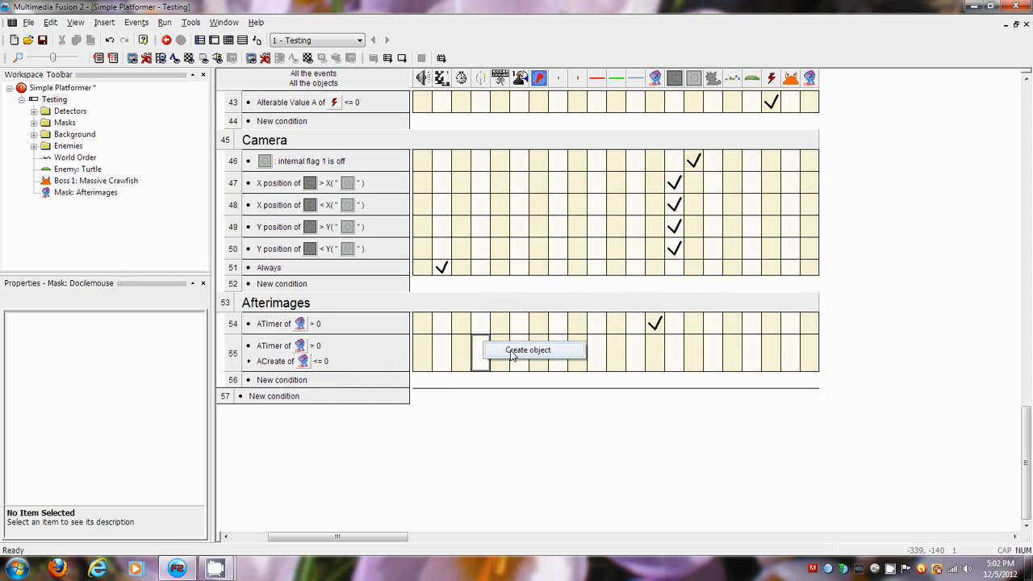
left_click(504, 350)
scroll(521, 314, "down", 2)
left_click(521, 312)
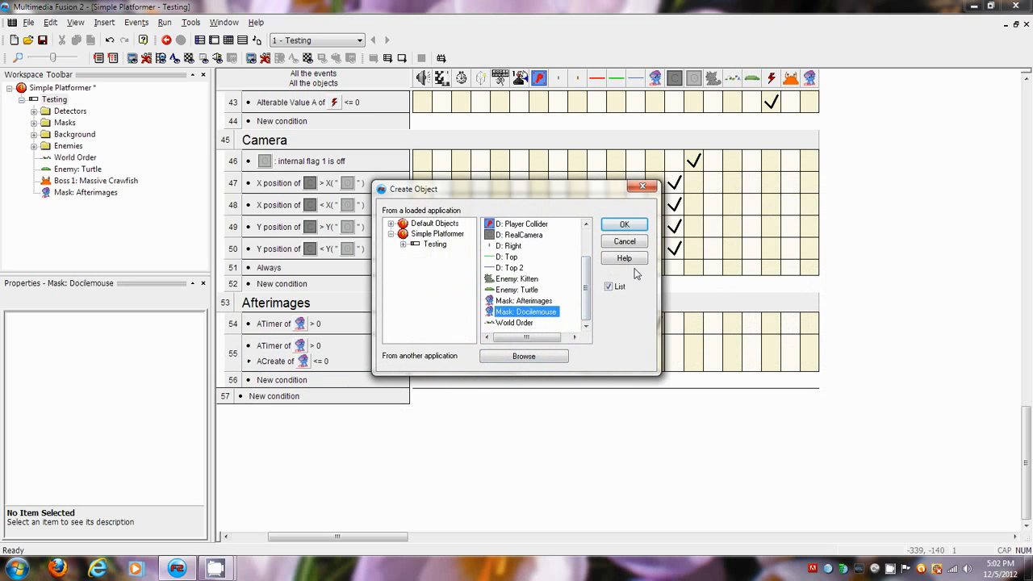
left_click(623, 225)
left_click(472, 266)
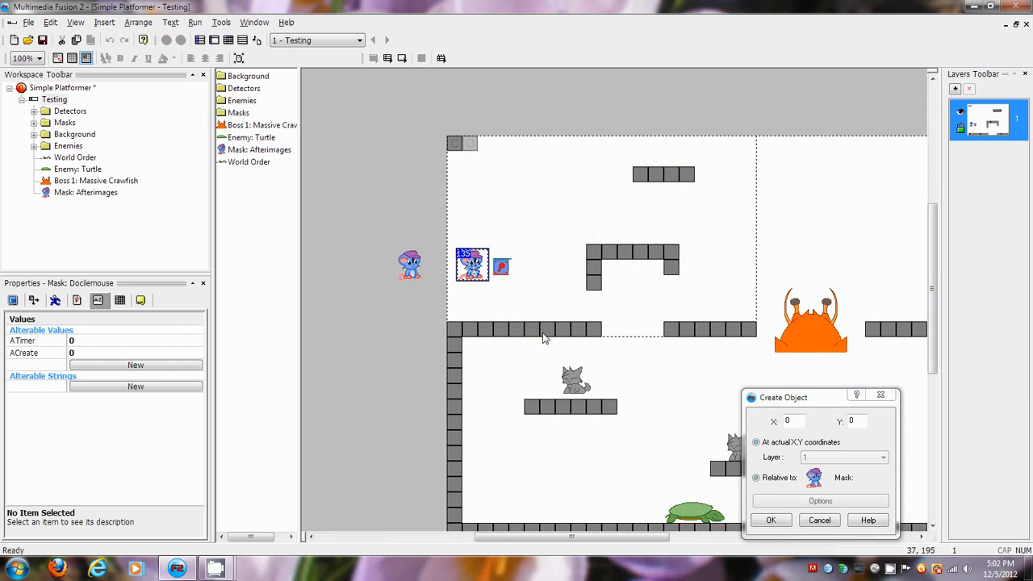
left_click(770, 519)
Copy the ATimer > 0 condition into another new event and change it to test ACreate greater than 0.
mouse_move(479, 357)
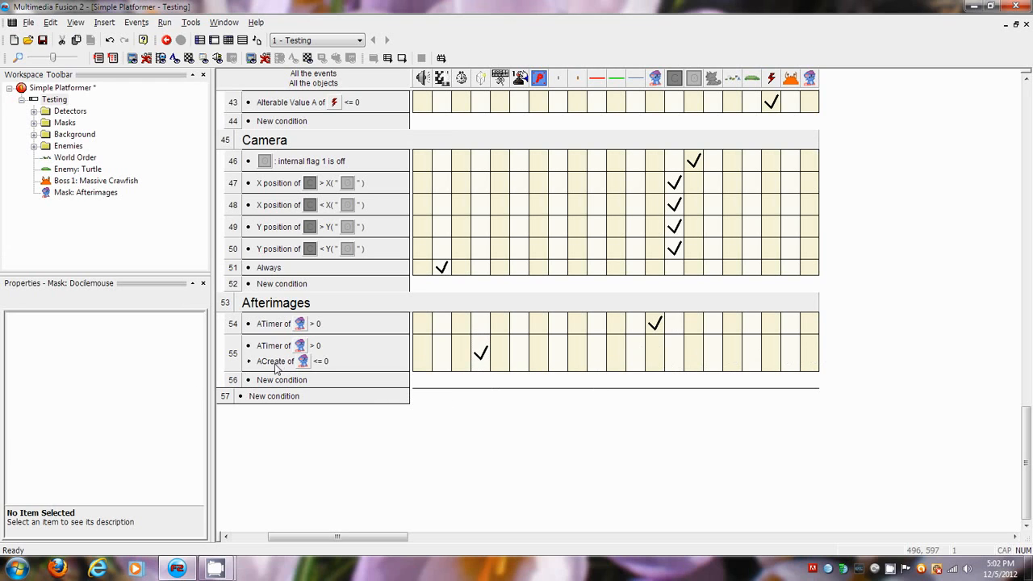
left_click_drag(274, 324, 289, 383)
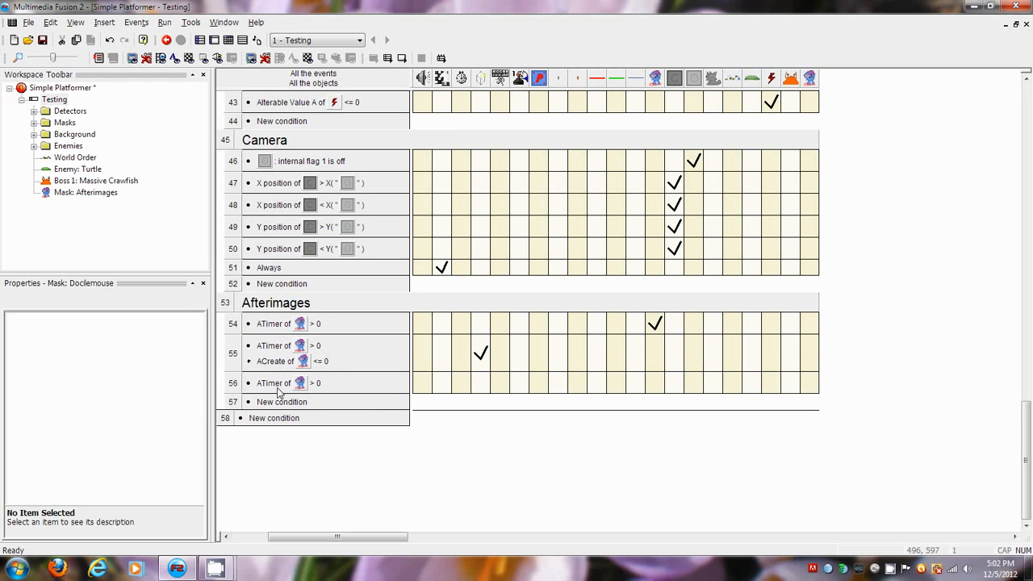
right_click(271, 386)
left_click(298, 395)
left_click(611, 217)
left_click(597, 234)
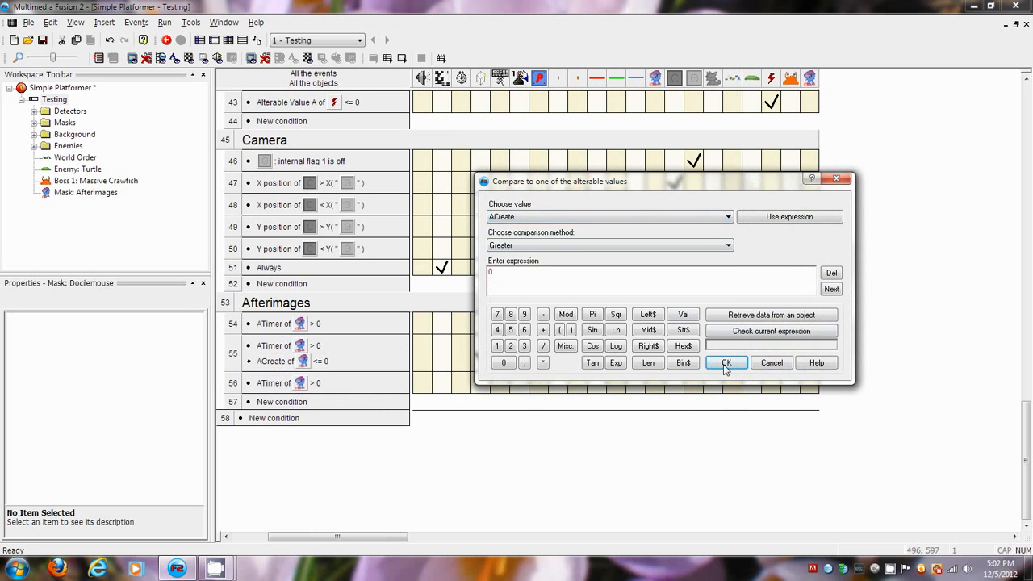
left_click(724, 362)
Give the ACreate > 0 event an action that subtracts from the Docilemouse mask's ACreate value.
right_click(654, 382)
mouse_move(703, 292)
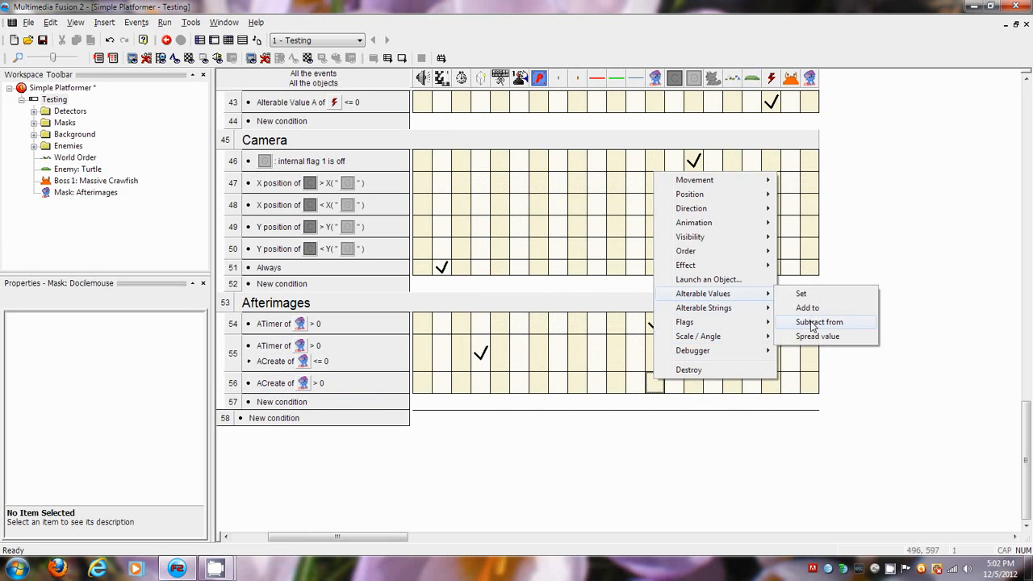
left_click(820, 323)
left_click(548, 313)
left_click(517, 344)
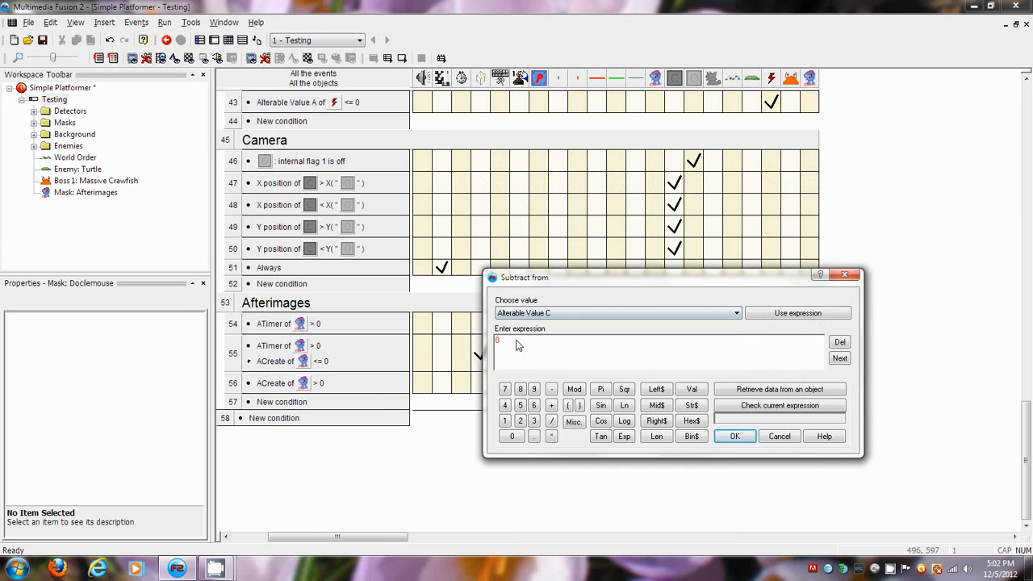
left_click(549, 313)
left_click(525, 325)
key("Return")
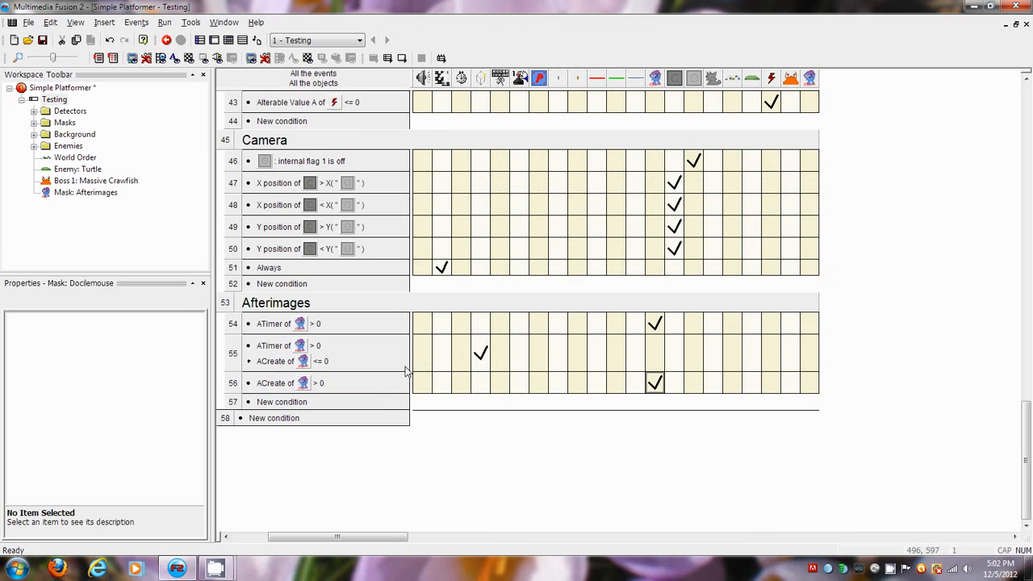
Insert a nested event group titled "Imagefade" at the end of the Afterimages group.
scroll(405, 371, "down", 1)
right_click(232, 380)
mouse_move(301, 429)
left_click(431, 459)
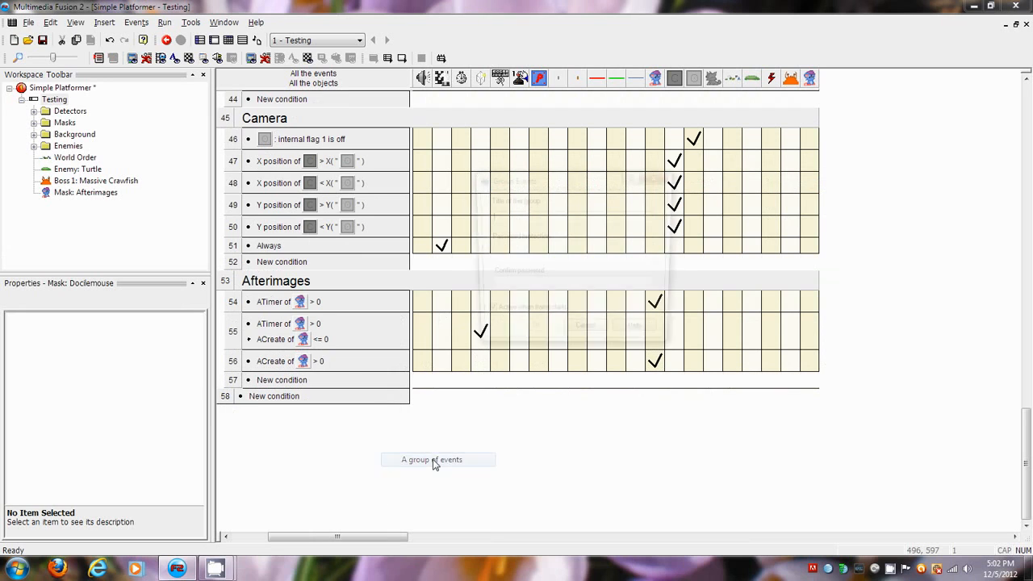
type("Image")
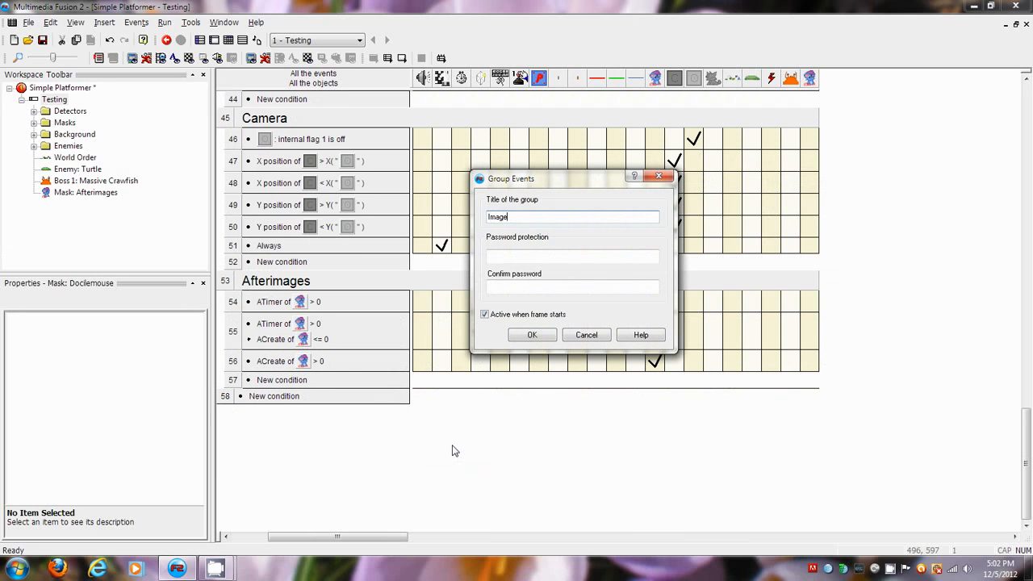
type("fade")
key("Return")
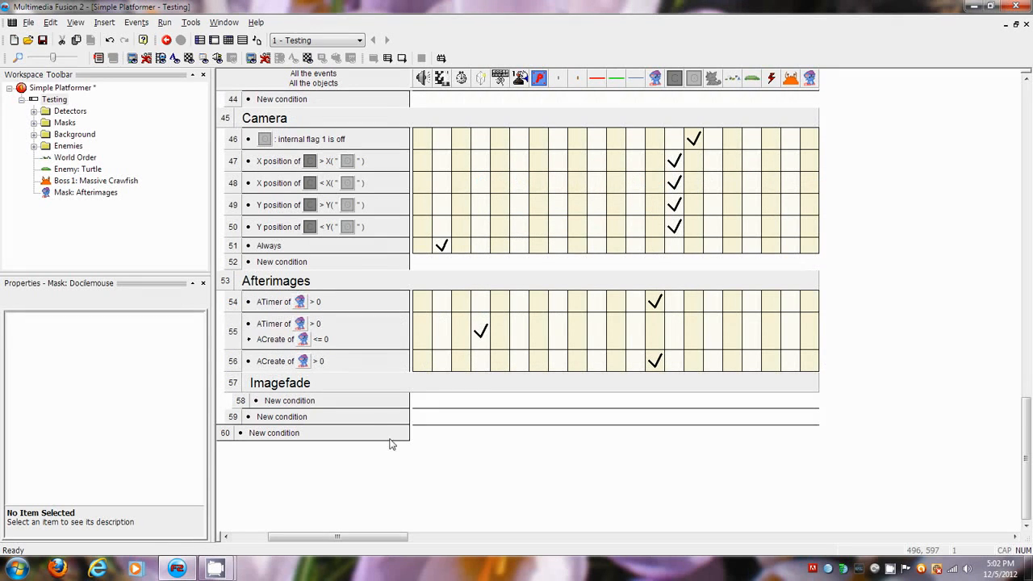
left_click(319, 400)
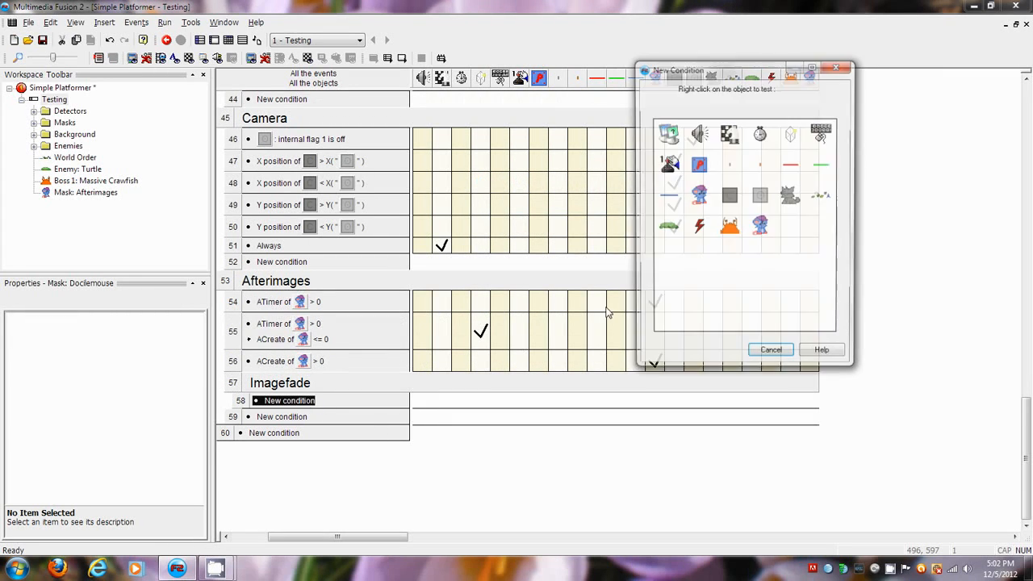
right_click(768, 234)
left_click(783, 357)
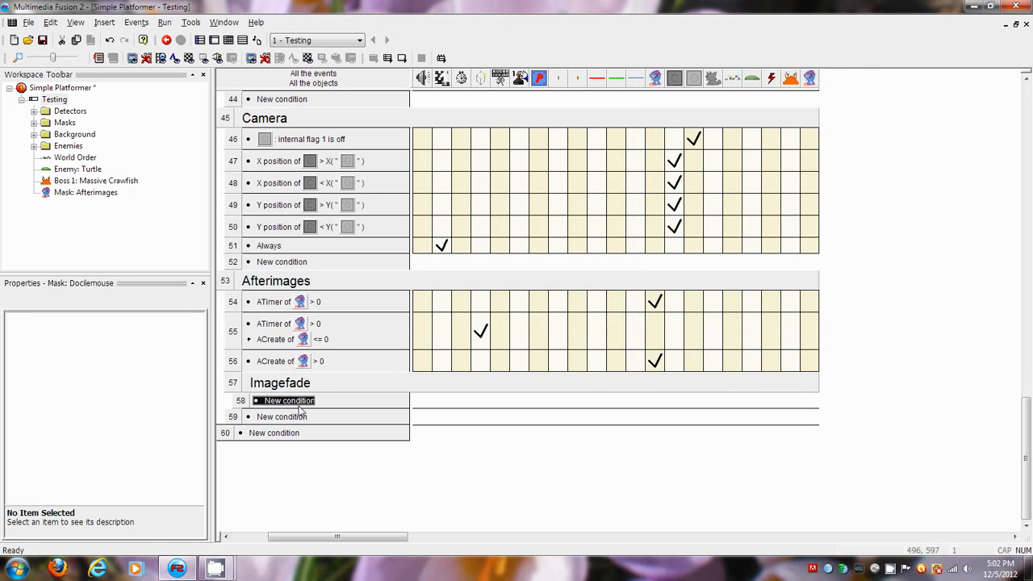
Add an Always condition as the first event of the Imagefade group.
left_click(299, 405)
right_click(674, 133)
left_click(703, 140)
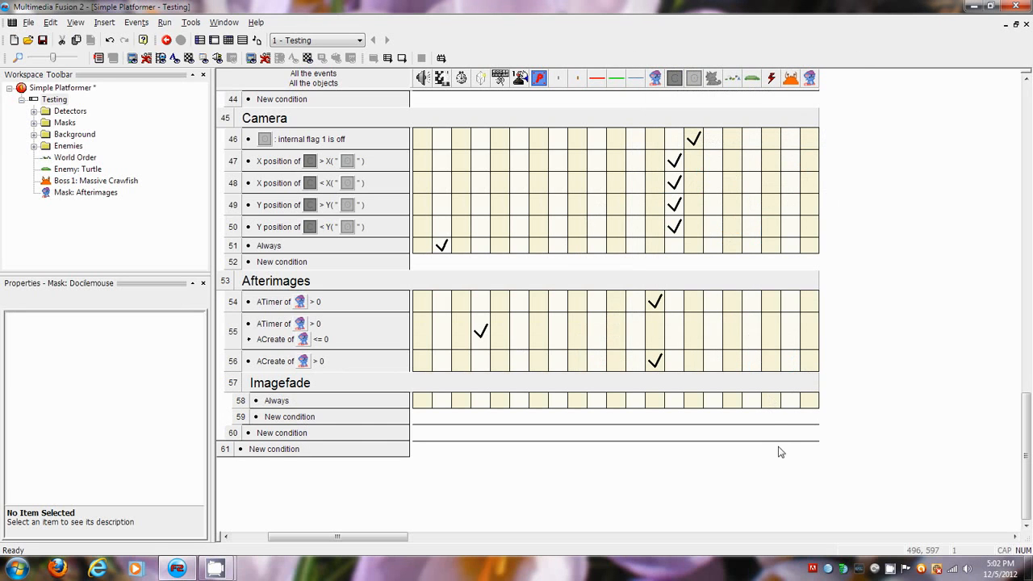
Make the Always event add 5 to the Afterimages mask's Transparency value.
right_click(809, 401)
mouse_move(865, 315)
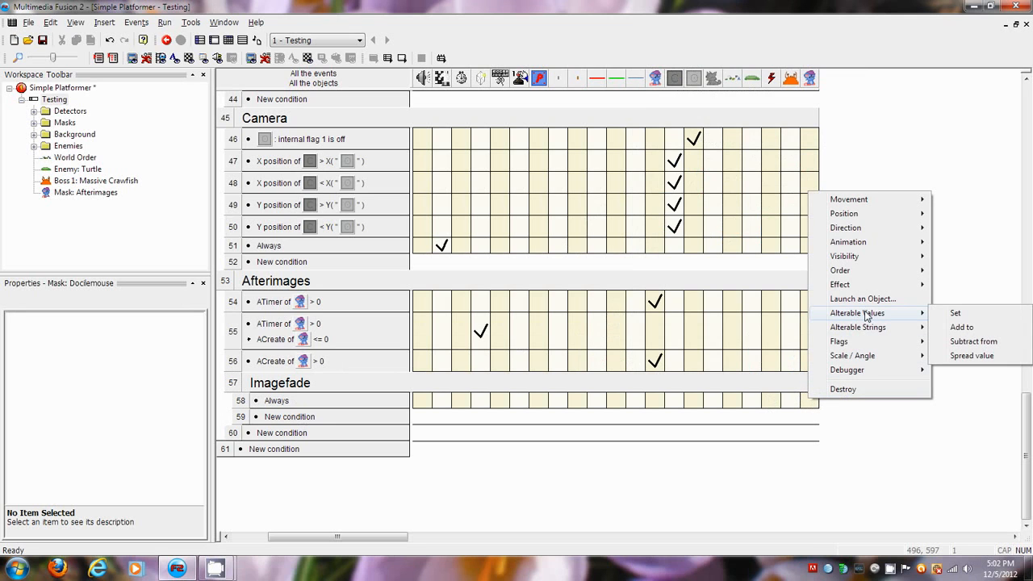
left_click(1001, 331)
left_click(565, 313)
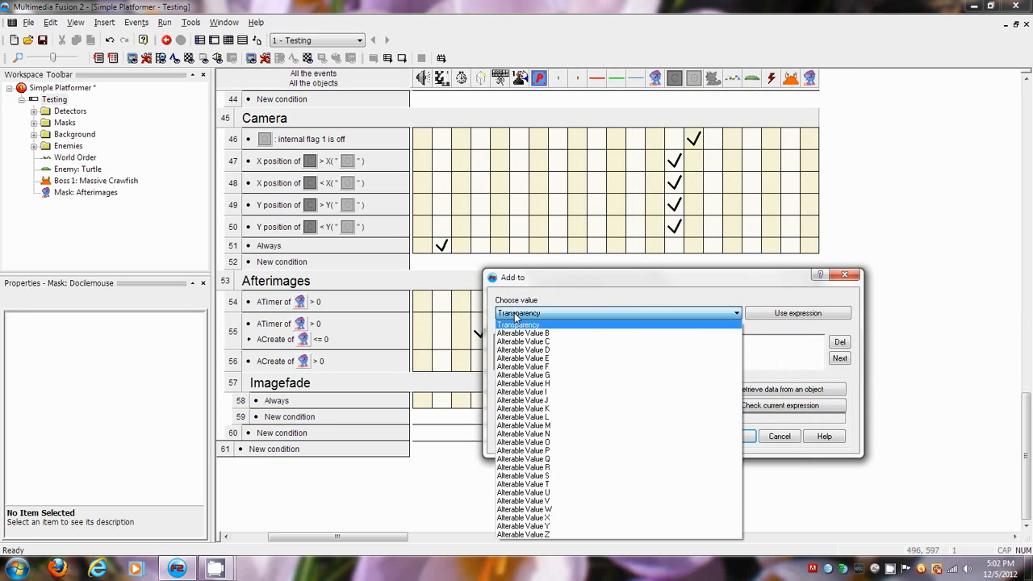
left_click(520, 317)
key("Return")
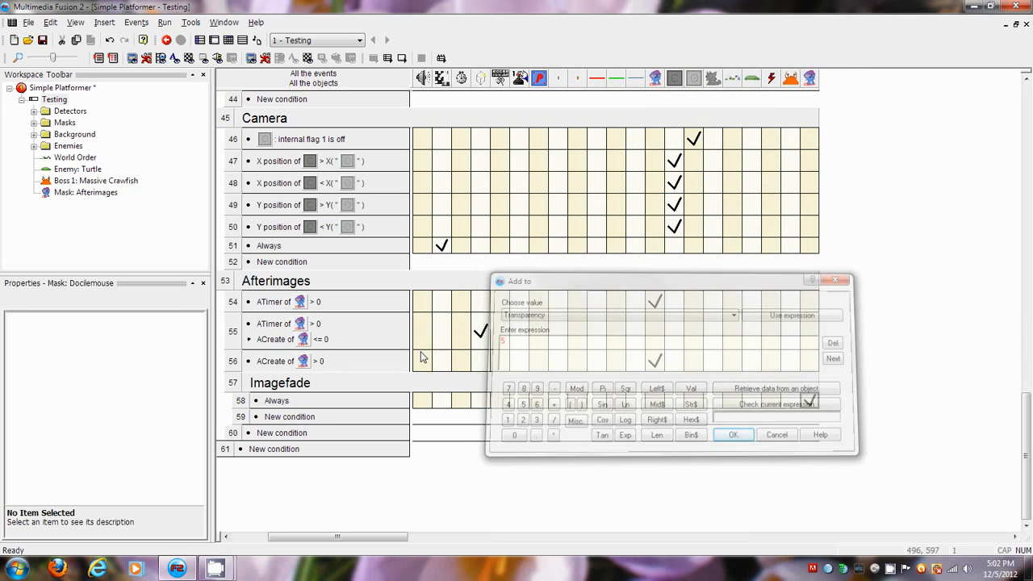
Add an Imagefade event that destroys the Afterimages mask when its Transparency value is greater than 255.
left_click(295, 416)
right_click(768, 236)
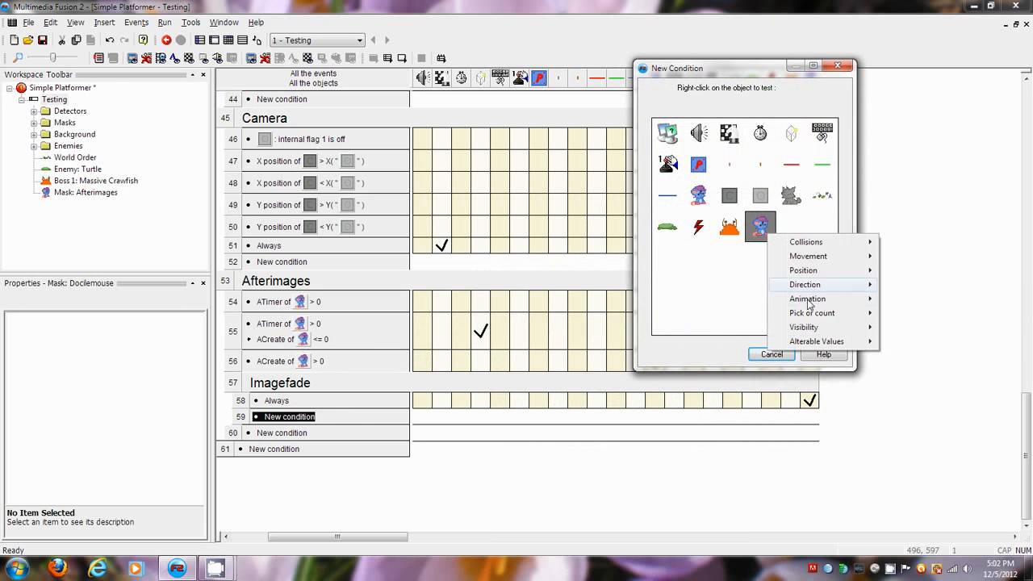
mouse_move(815, 341)
left_click(646, 338)
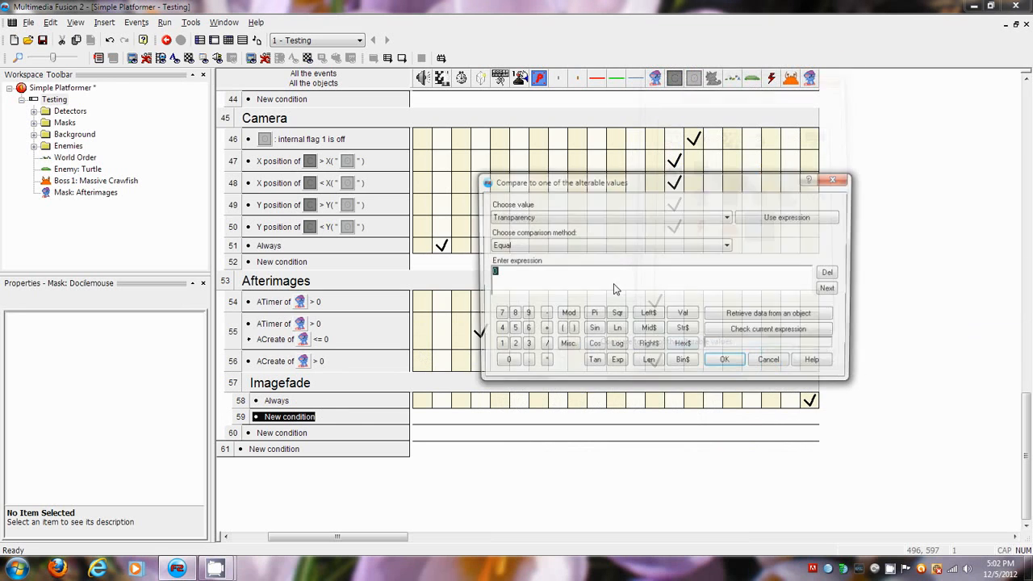
left_click(548, 245)
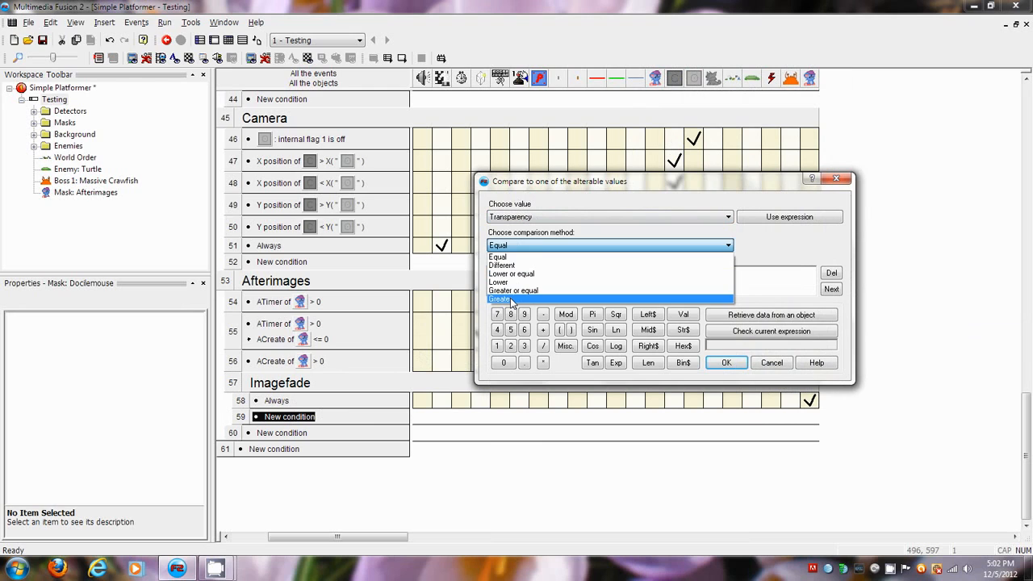
left_click(510, 299)
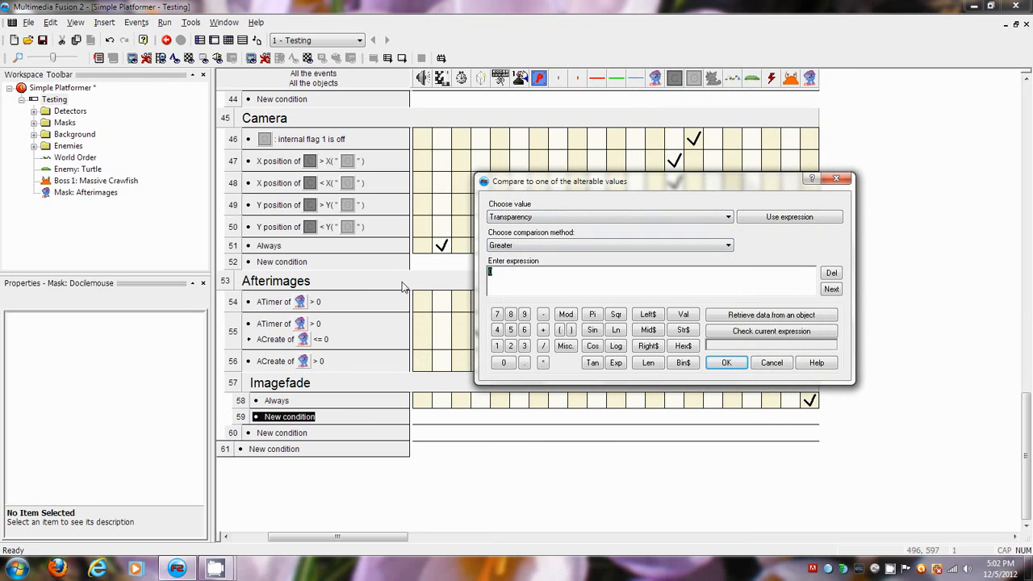
type("255")
key("Return")
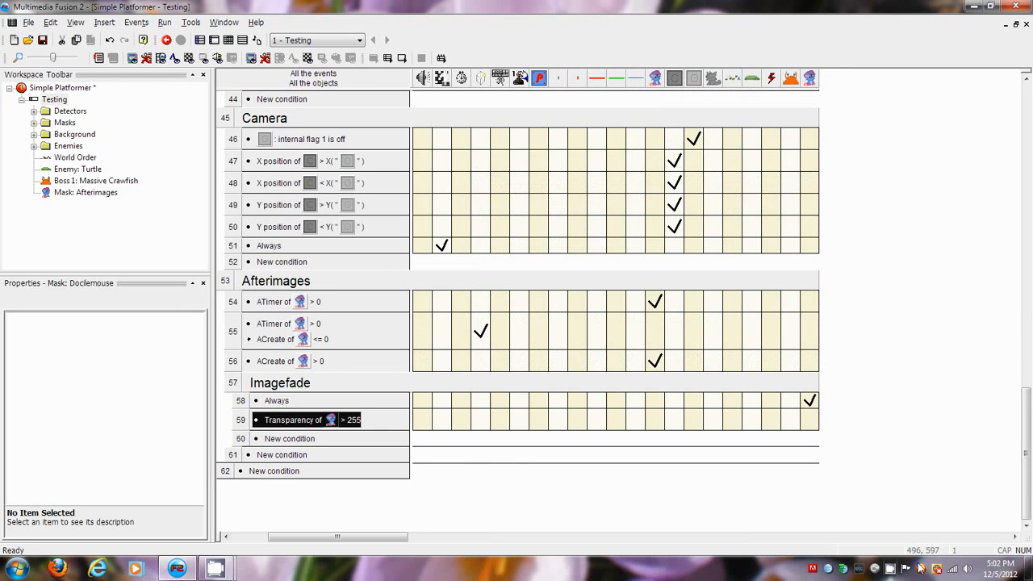
right_click(815, 420)
left_click(847, 406)
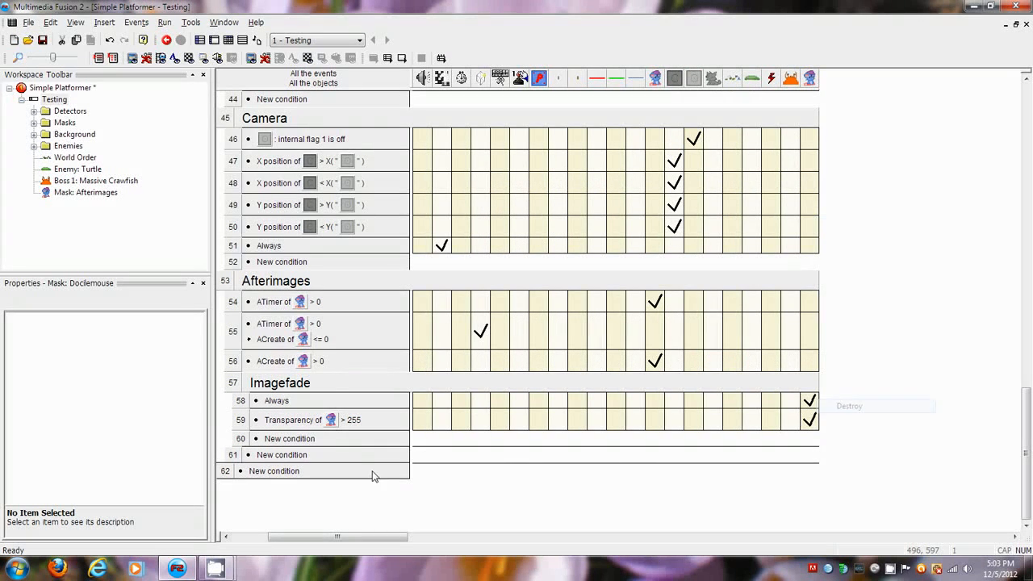
Change the Imagefade destroy event's condition so the Afterimages mask's Transparency must be greater than 128.
right_click(307, 421)
left_click(335, 275)
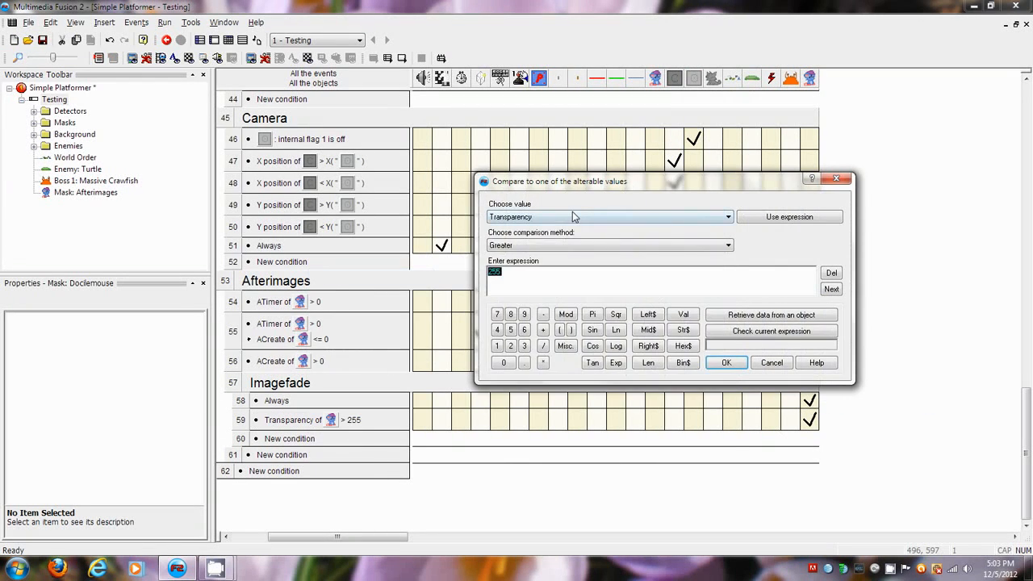
left_click(572, 216)
left_click(572, 216)
left_click(518, 275)
type("128")
key("Return")
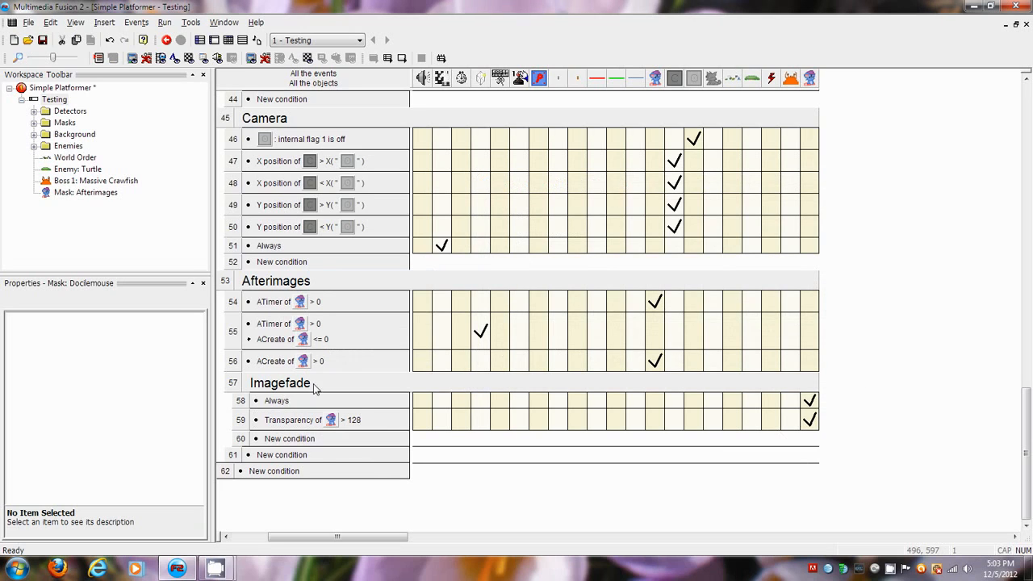
Change the amount added to the Afterimages mask's Transparency in the first Imagefade Always event to 2.
left_click(811, 398)
left_click(843, 372)
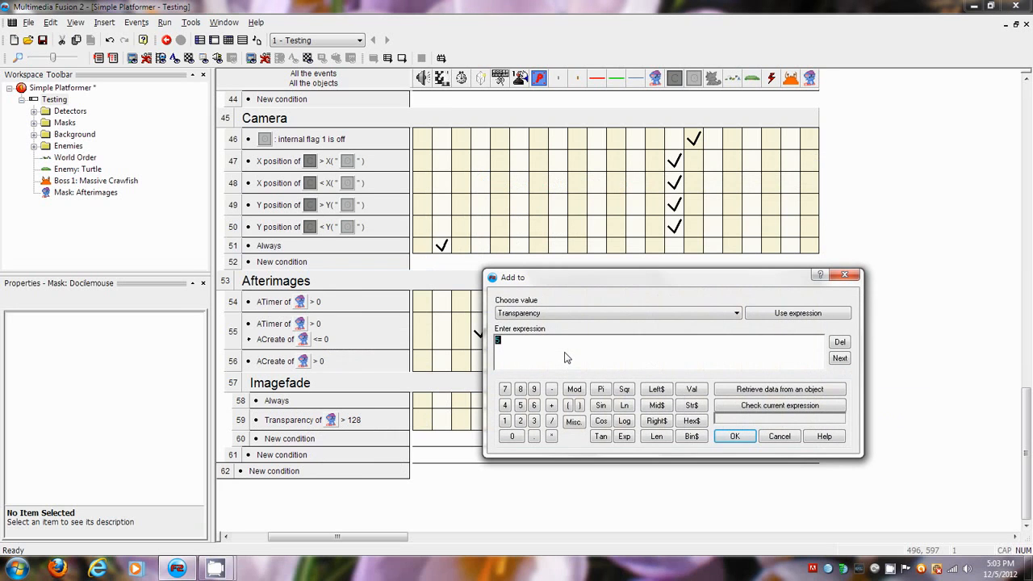
type("2")
key("Return")
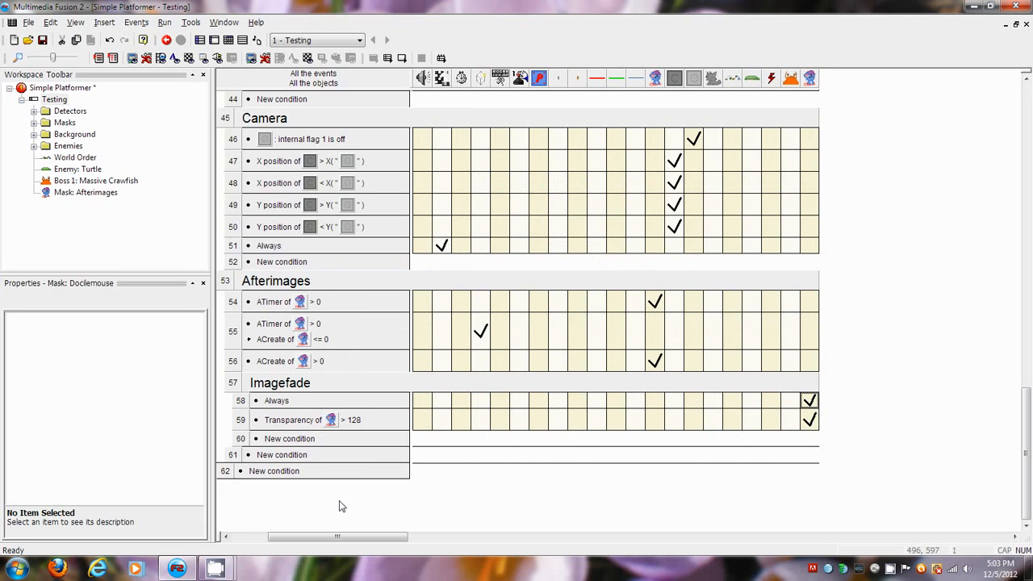
Add a second Always condition as the third event of the Imagefade group.
left_click(291, 439)
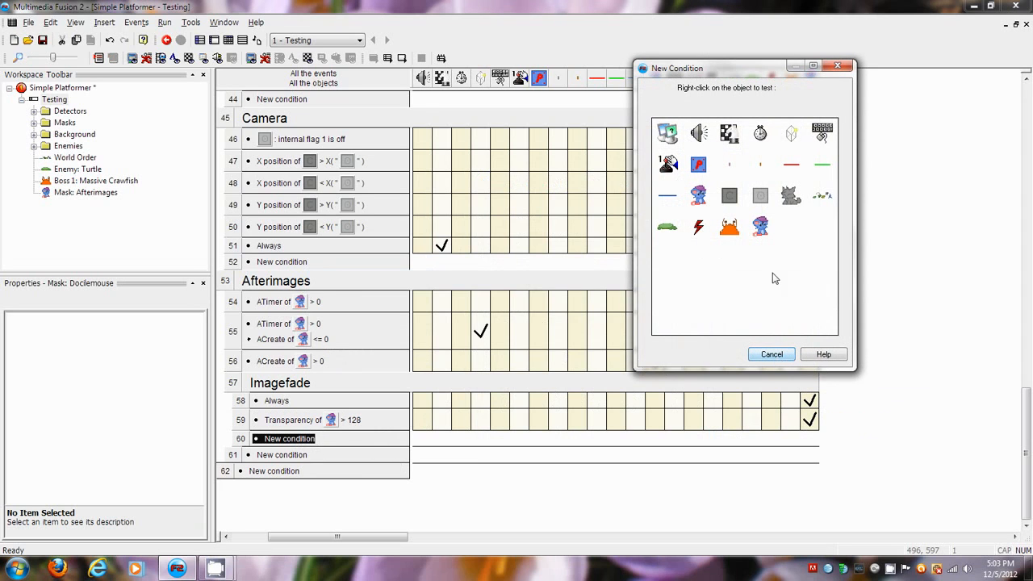
right_click(667, 134)
left_click(685, 139)
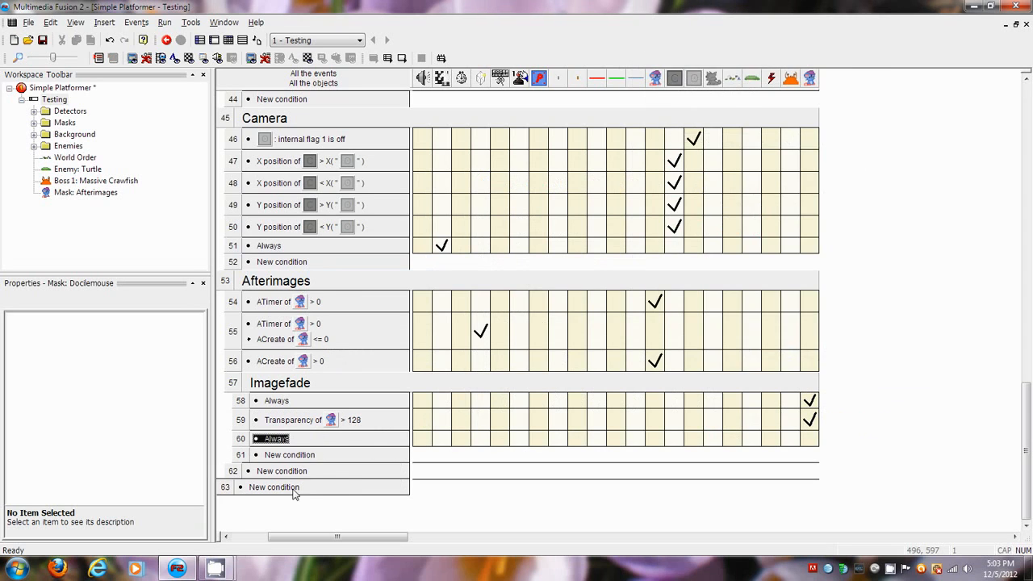
left_click(295, 491)
left_click(769, 352)
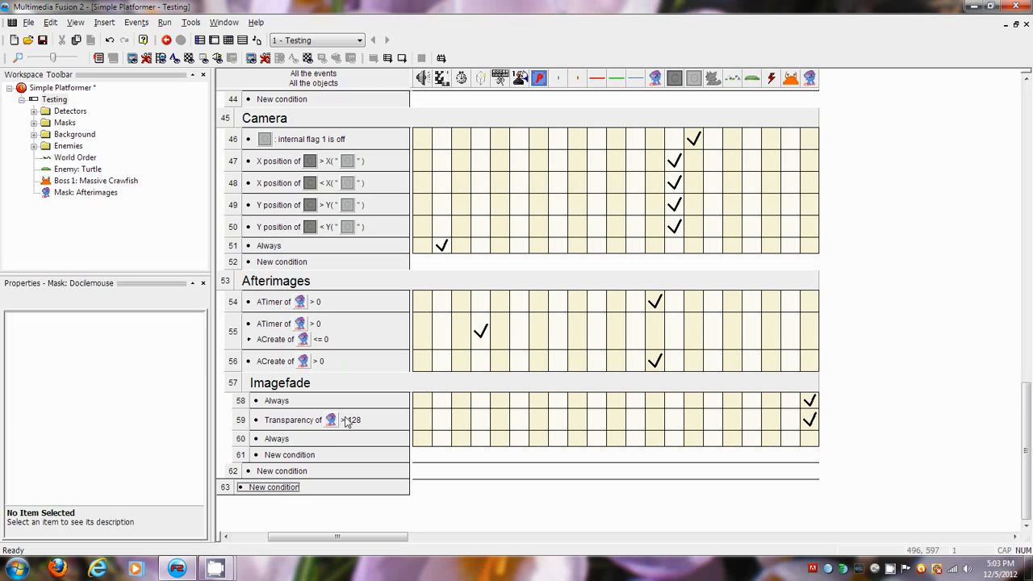
Make the new Always event set the Afterimages mask's semi-transparency to that object's own Transparency value.
left_click(807, 441)
right_click(819, 438)
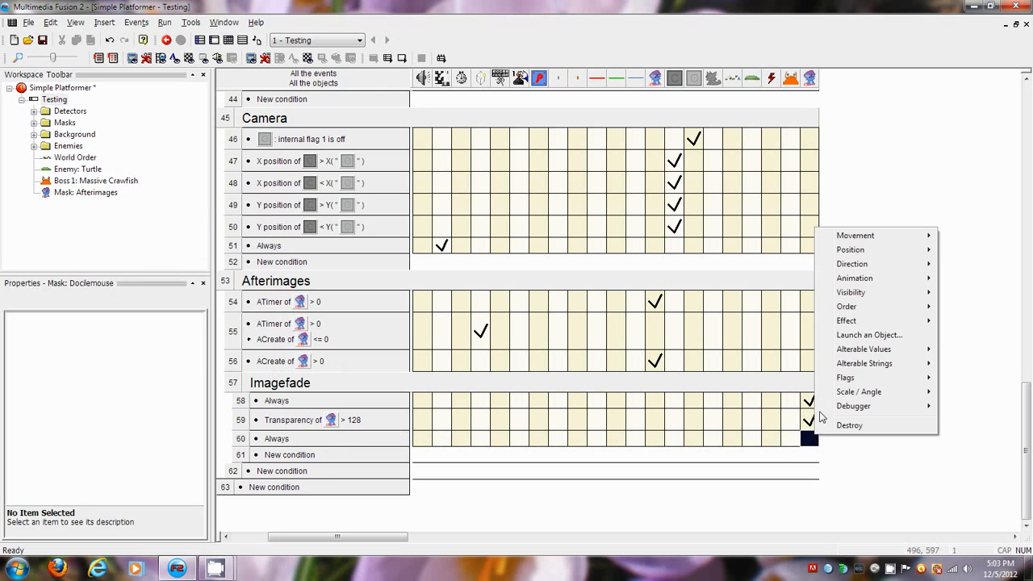
mouse_move(882, 311)
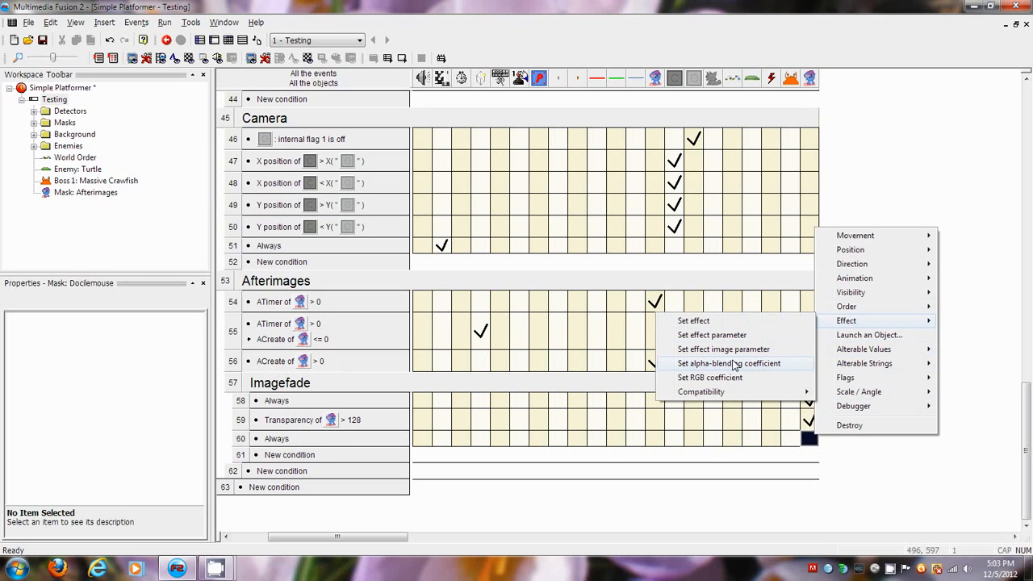
mouse_move(774, 391)
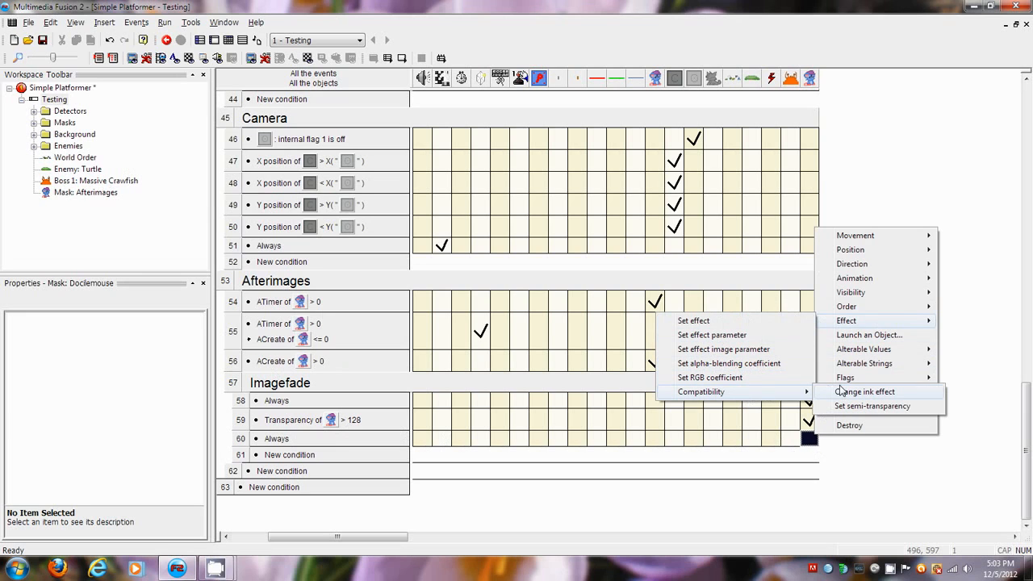
left_click(856, 413)
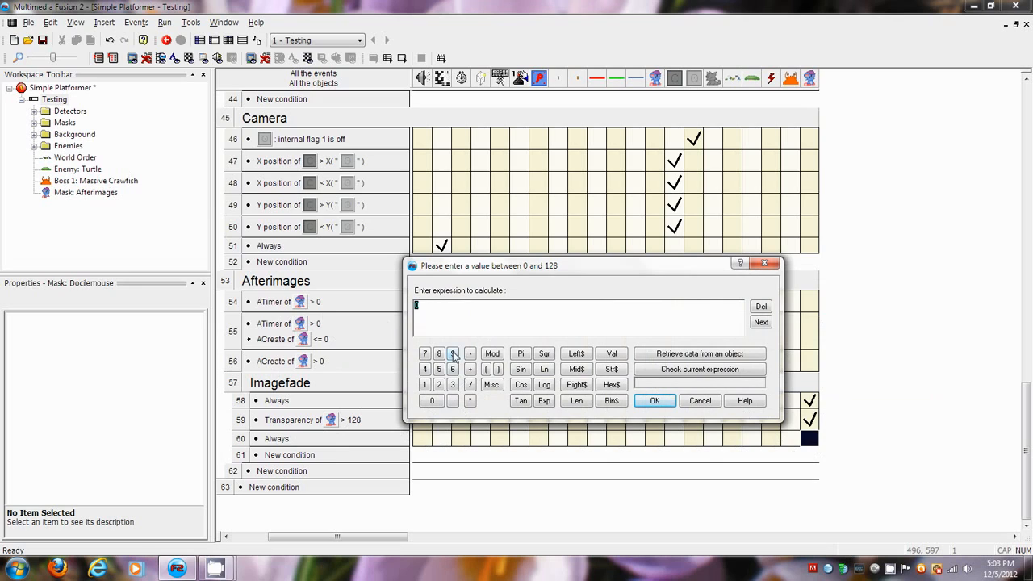
left_click(674, 356)
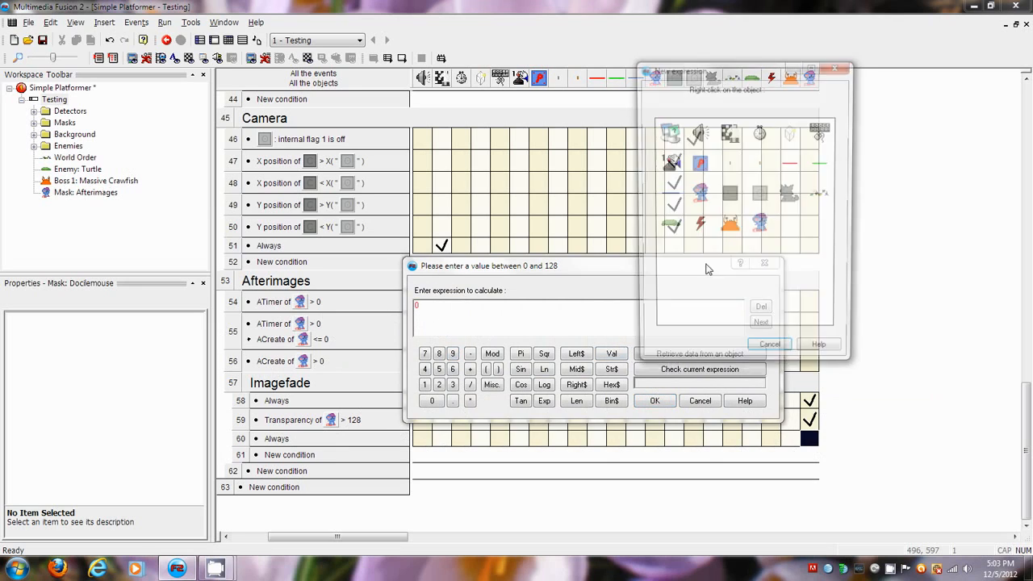
right_click(761, 229)
mouse_move(794, 298)
mouse_move(701, 299)
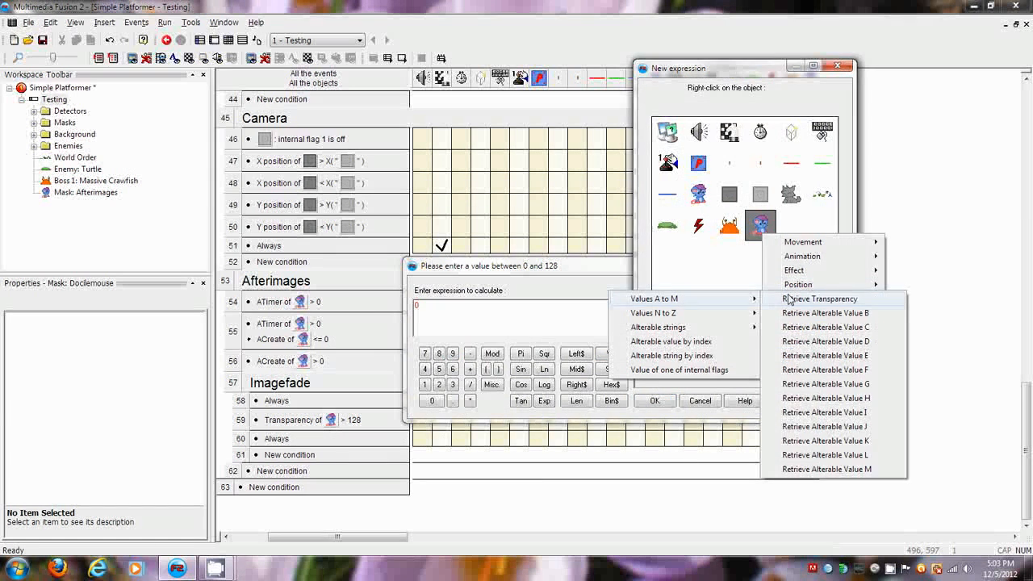
left_click(789, 298)
left_click(652, 402)
mouse_move(817, 443)
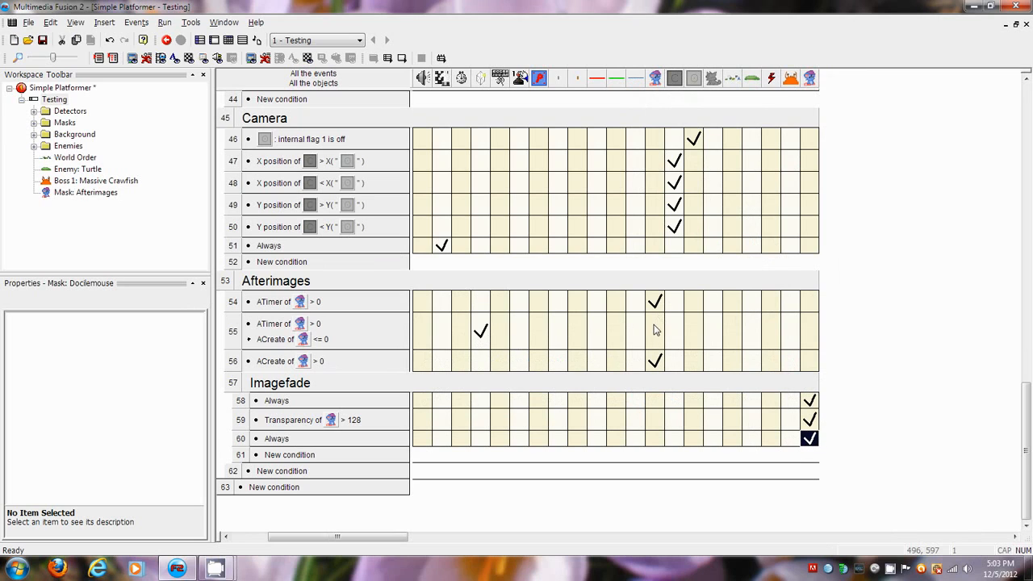
mouse_move(482, 333)
right_click(657, 339)
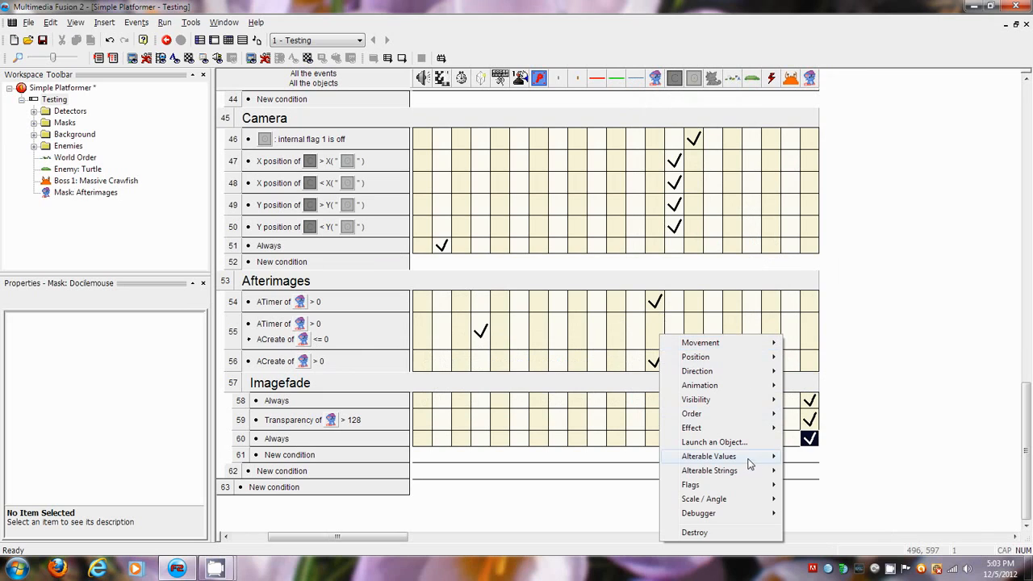
mouse_move(747, 456)
left_click(343, 333)
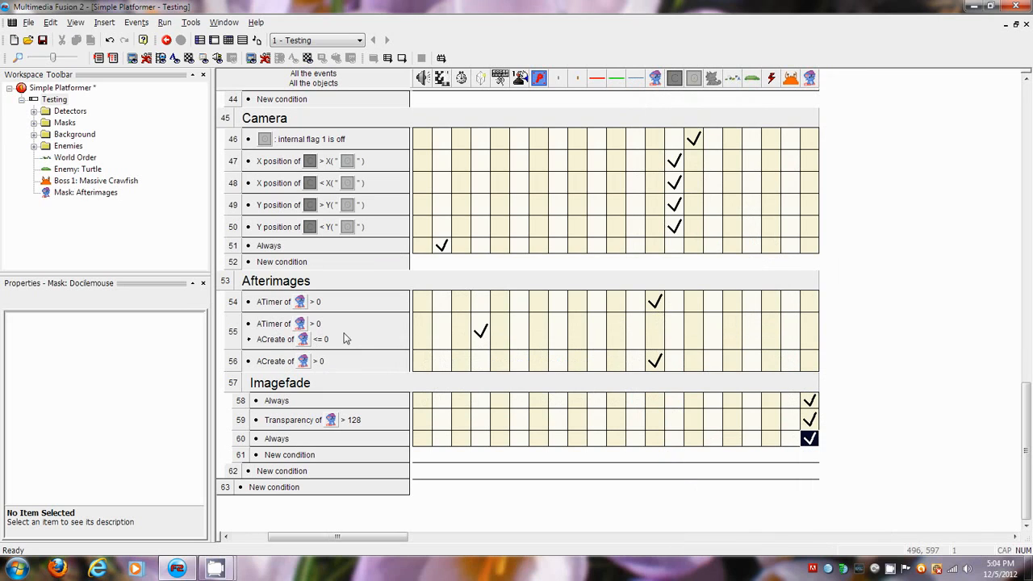
Make the event with ATimer > 0 and ACreate <= 0 set the mouse character's ACreate value to 3.
right_click(650, 332)
mouse_move(743, 452)
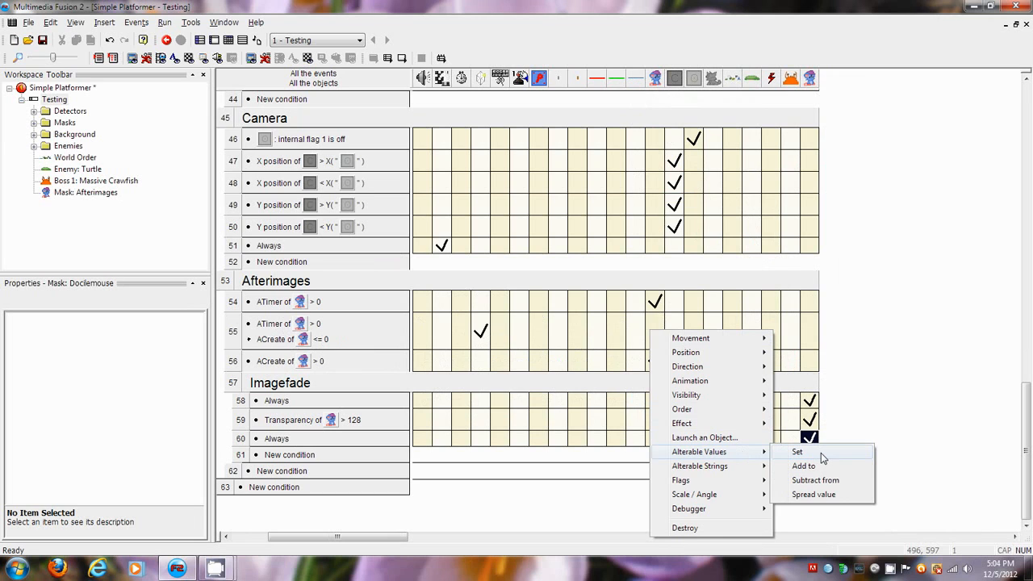
left_click(820, 454)
left_click(533, 312)
left_click(515, 334)
left_click(508, 343)
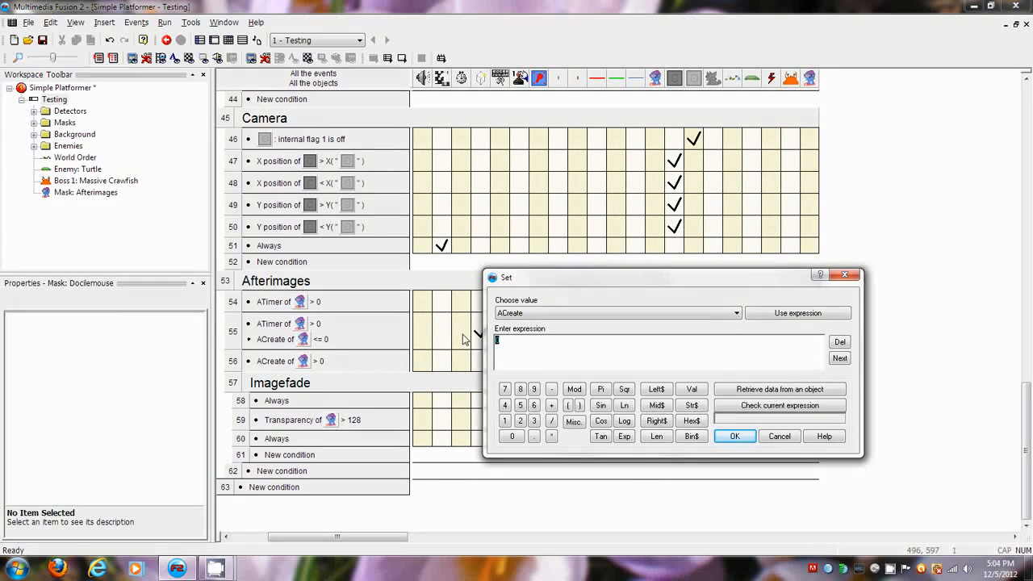
type("3")
key("Return")
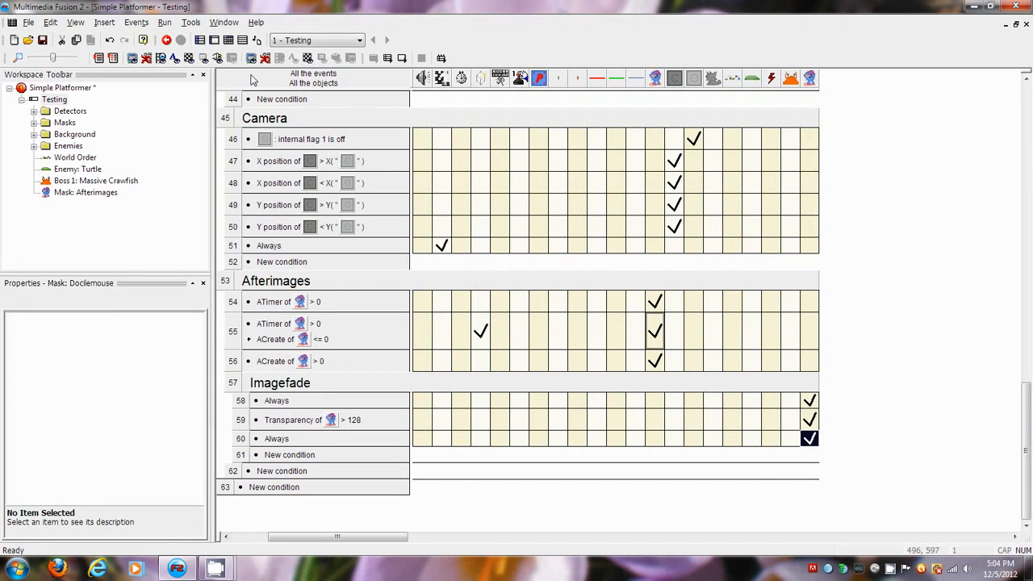
Remove the mouse character's Set ACreate to 20 action from event 14, the jump event for Pressed fire 1 while not hanging.
left_click(171, 24)
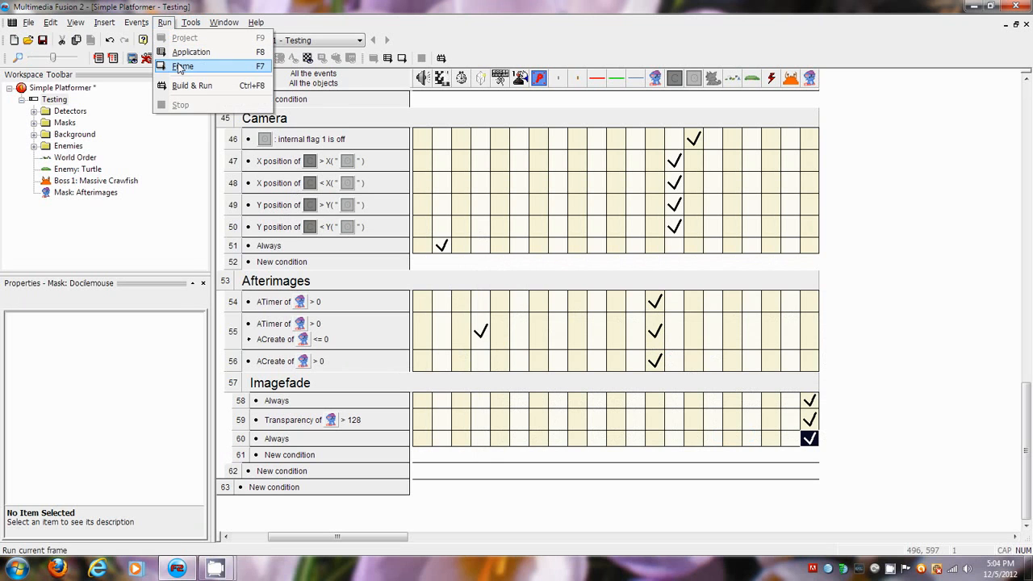
left_click(379, 358)
scroll(516, 325, "up", 3)
scroll(554, 316, "up", 10)
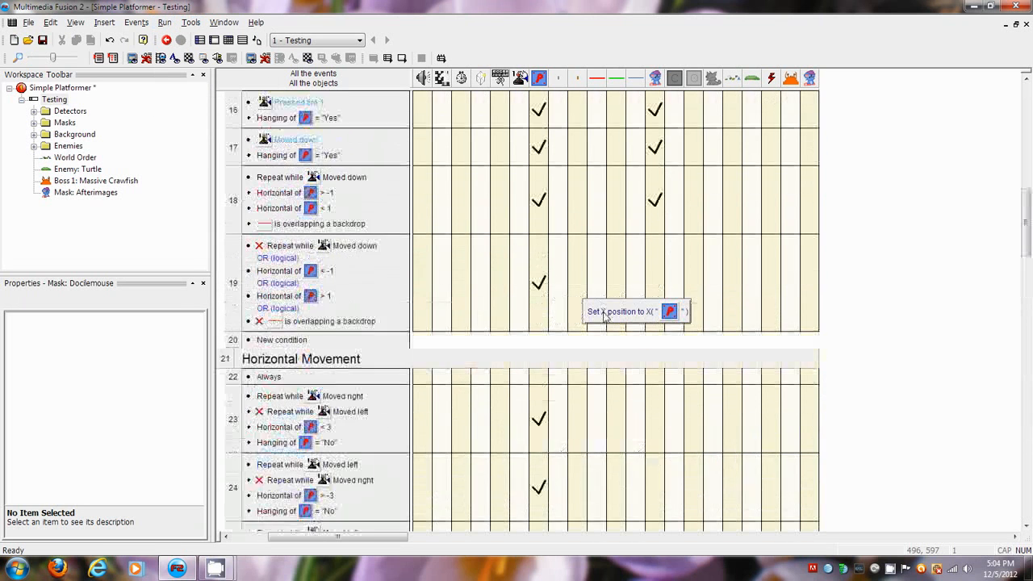
scroll(349, 330, "down", 3)
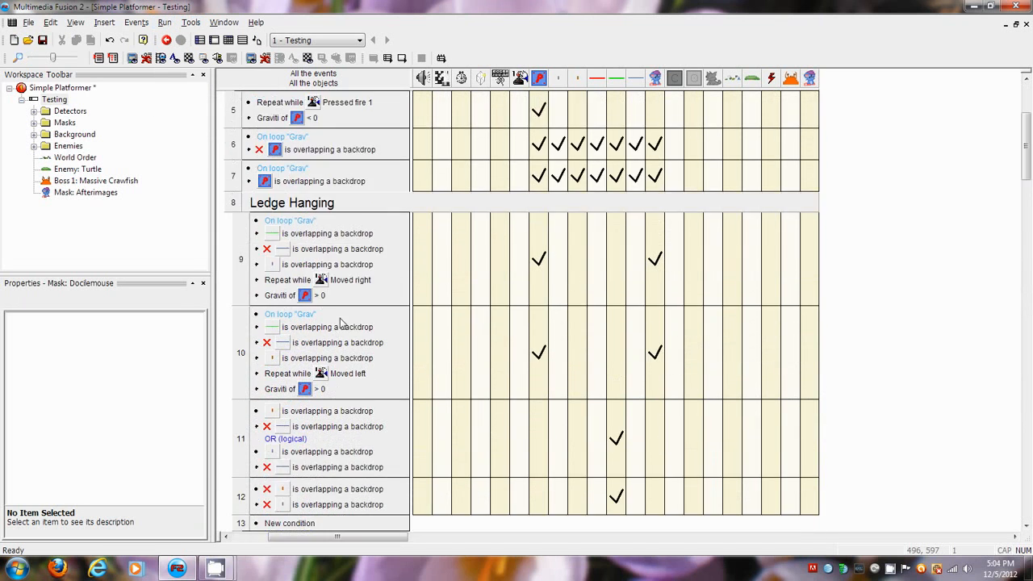
scroll(372, 334, "up", 3)
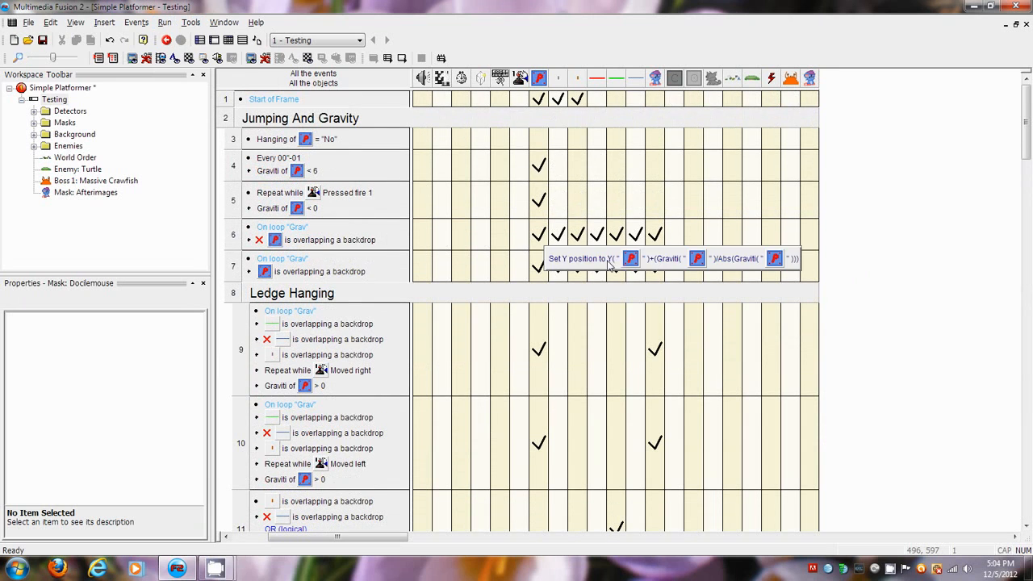
scroll(400, 278, "down", 3)
scroll(508, 368, "down", 5)
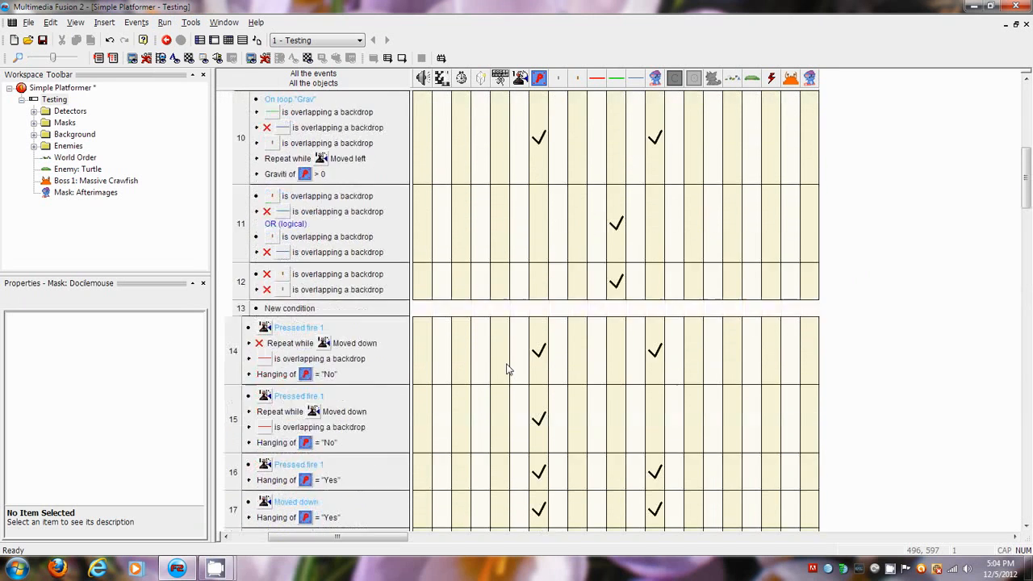
scroll(445, 323, "up", 2)
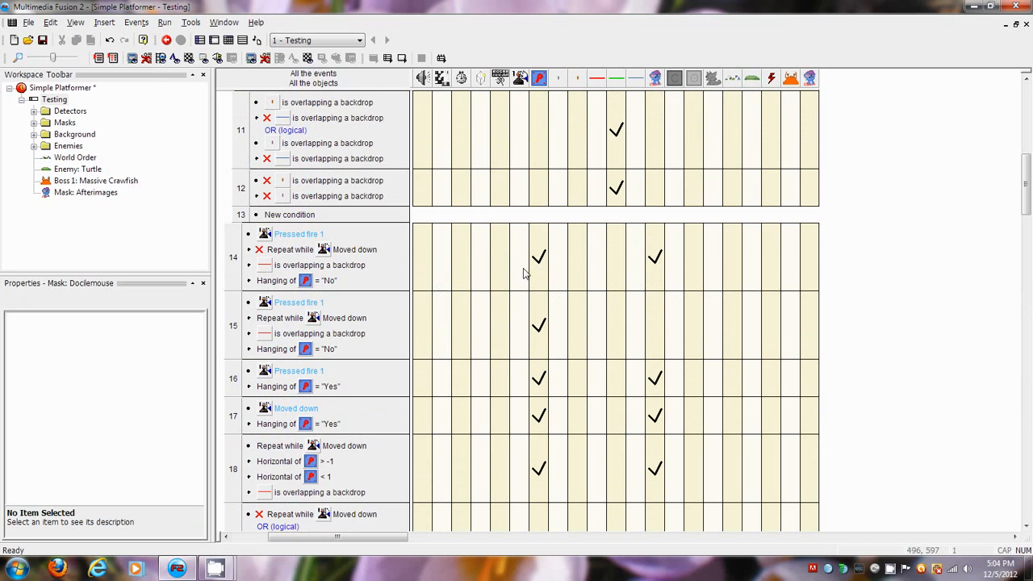
right_click(652, 260)
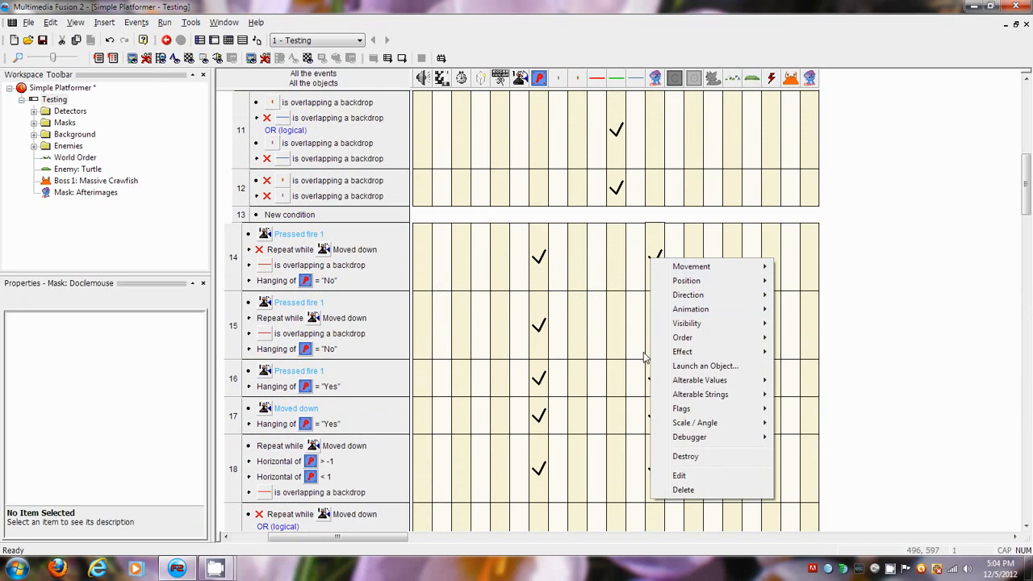
left_click(620, 340)
left_click(632, 320)
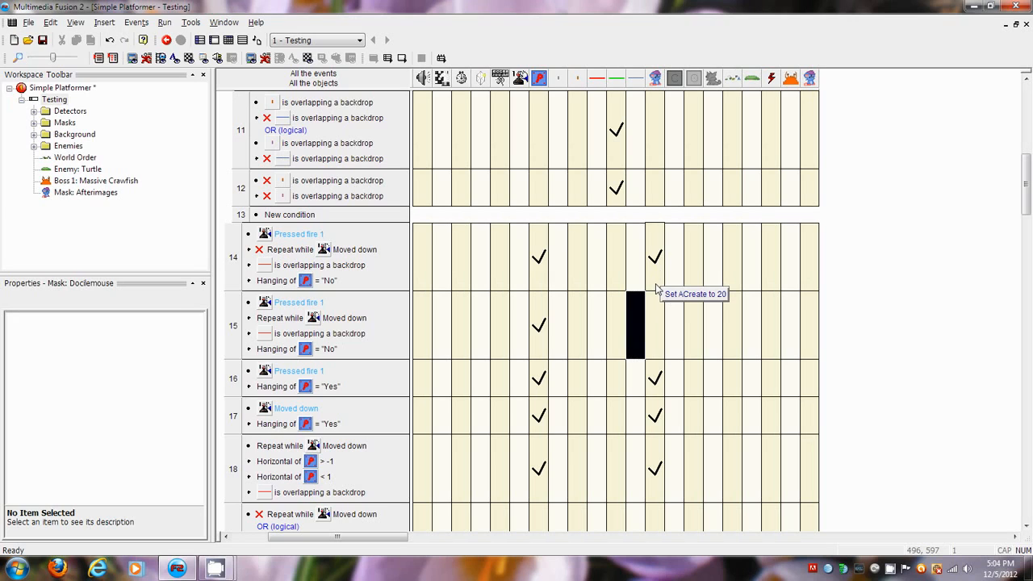
left_click_drag(648, 312, 653, 282)
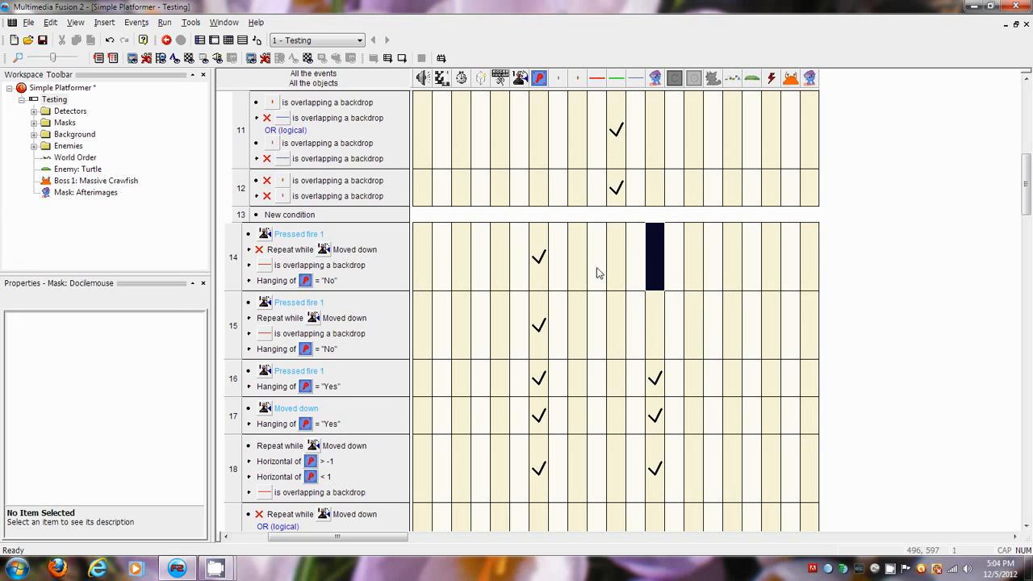
Add an action to event 14 that sets the mouse character's ATimer value.
left_click(668, 264)
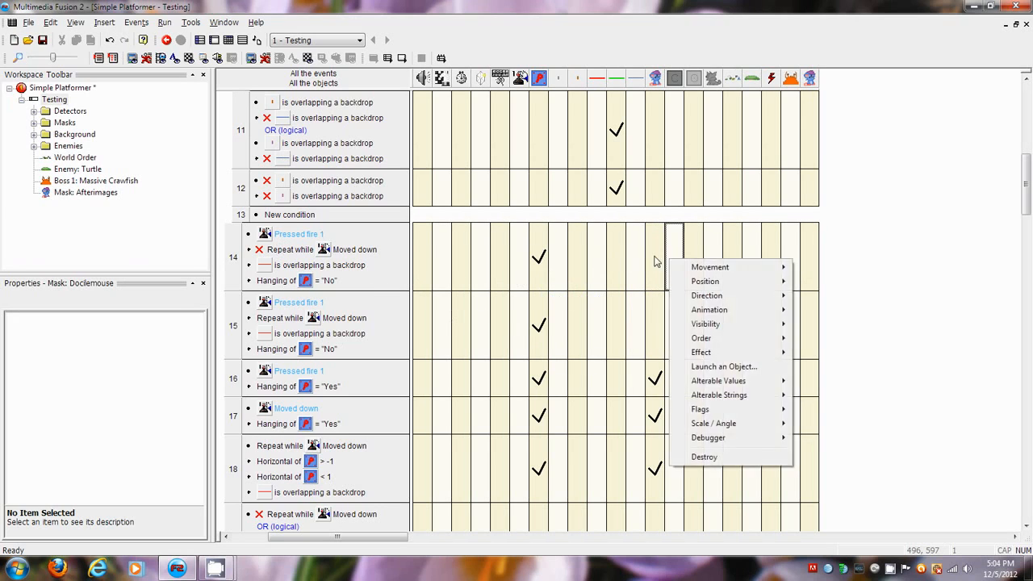
mouse_move(750, 377)
left_click(798, 380)
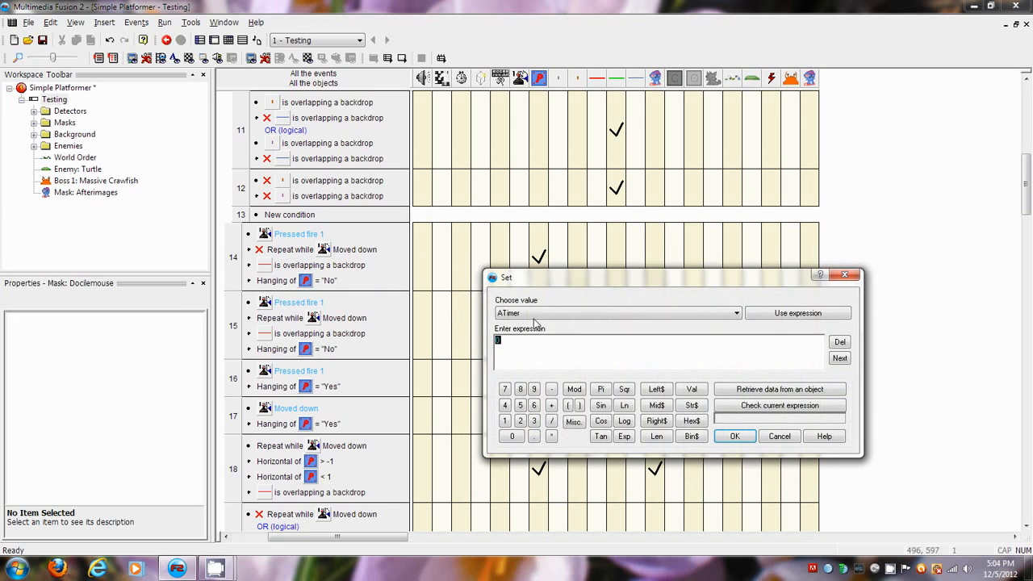
left_click(532, 315)
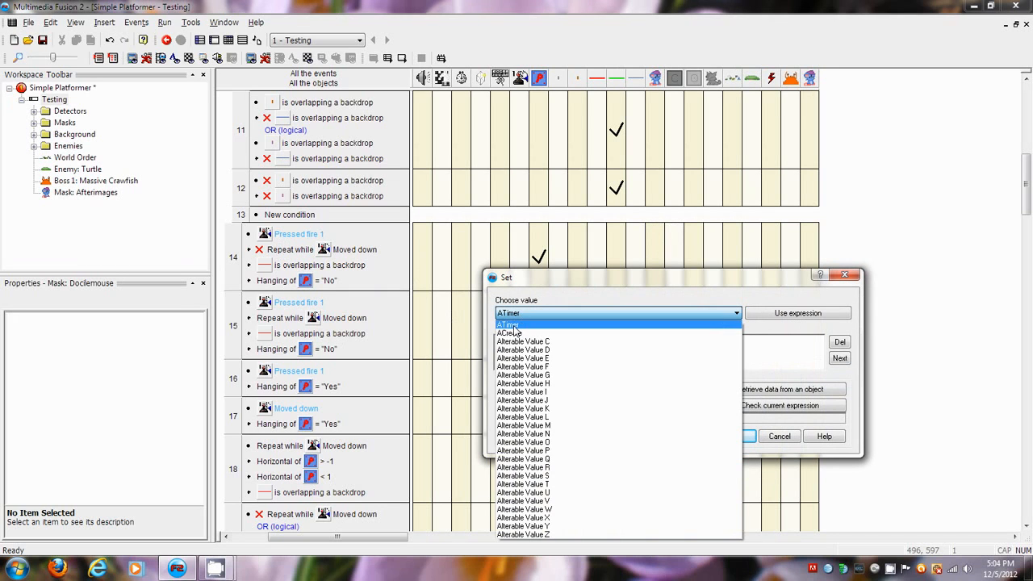
left_click(513, 325)
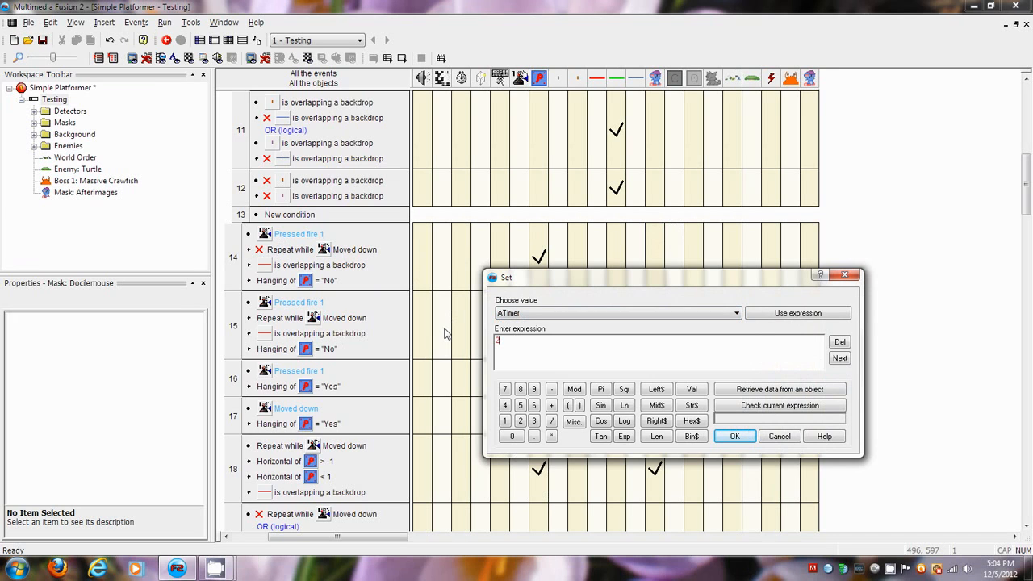
key("Return")
Run the current frame and make the mouse character jump to test the fading afterimages.
left_click(164, 22)
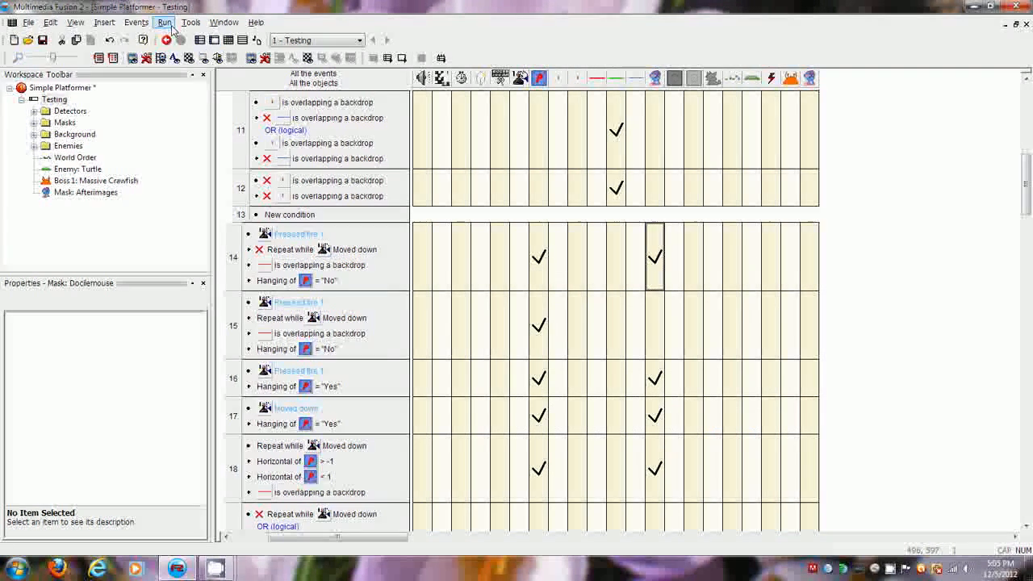
left_click(182, 66)
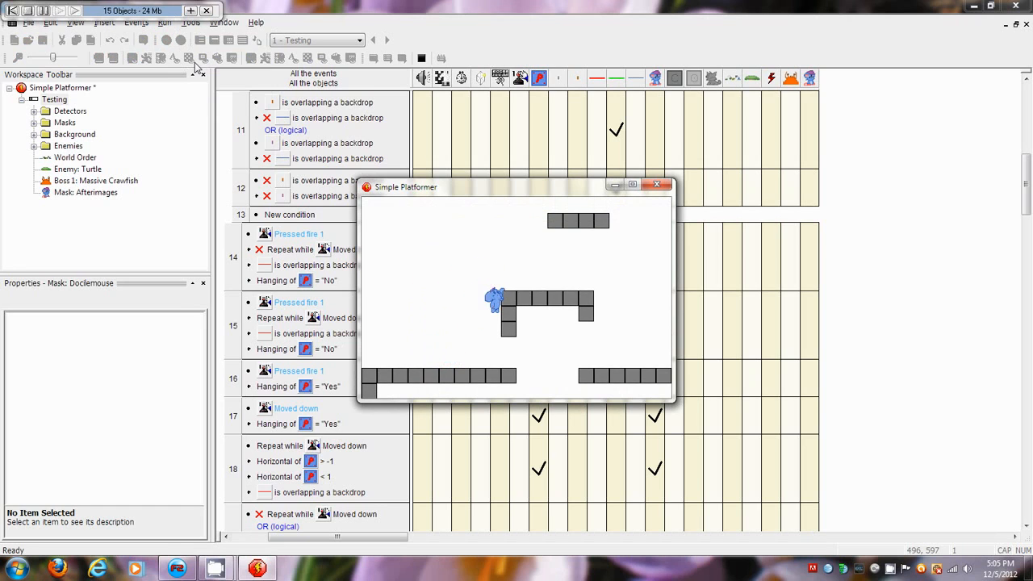
key("shift")
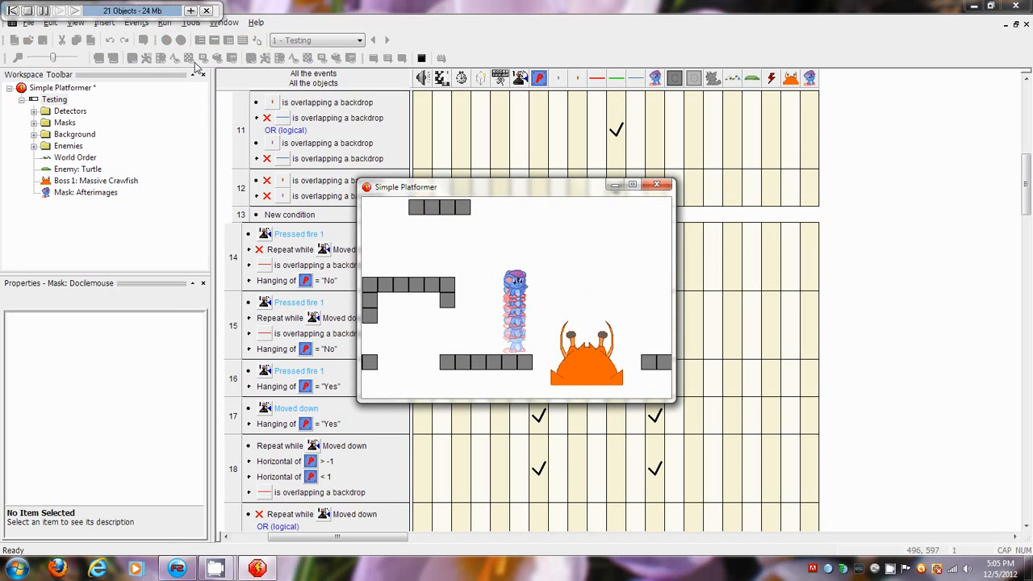
Jump the mouse character around the platforms in both directions to check its afterimages, and end the test run.
key("Left")
key("shift")
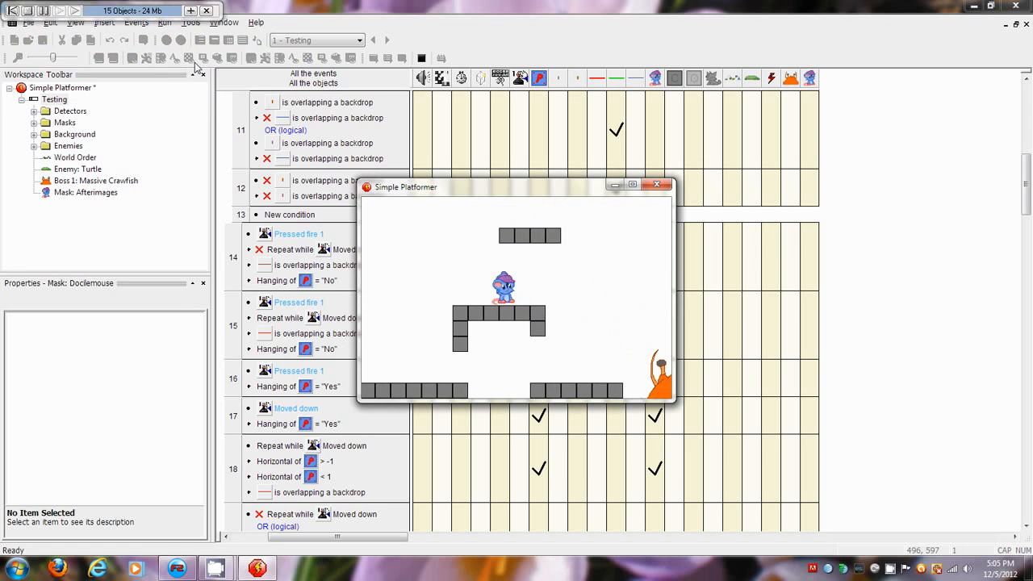
key("Right")
key("shift")
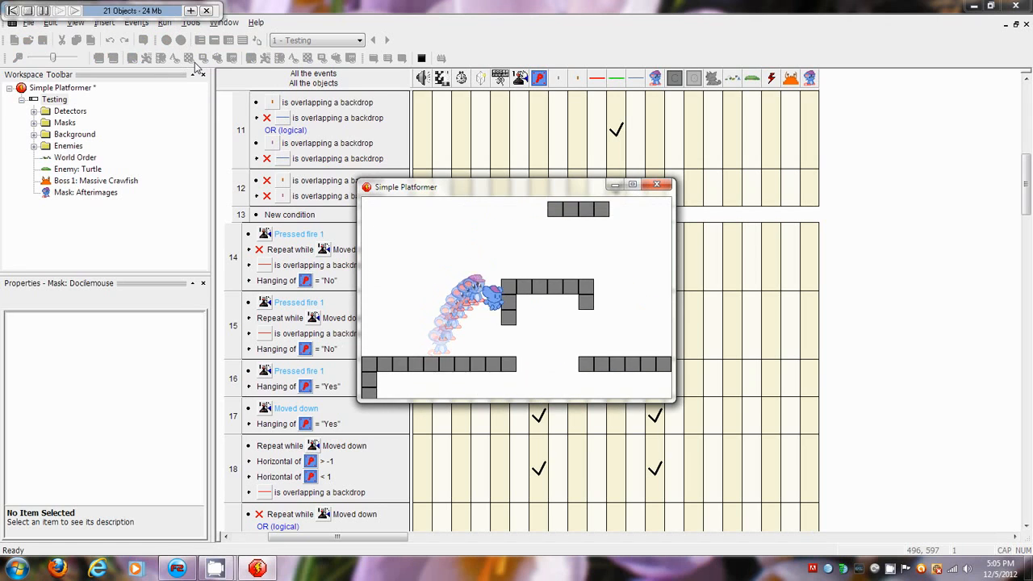
key("Left")
key("Right")
key("shift")
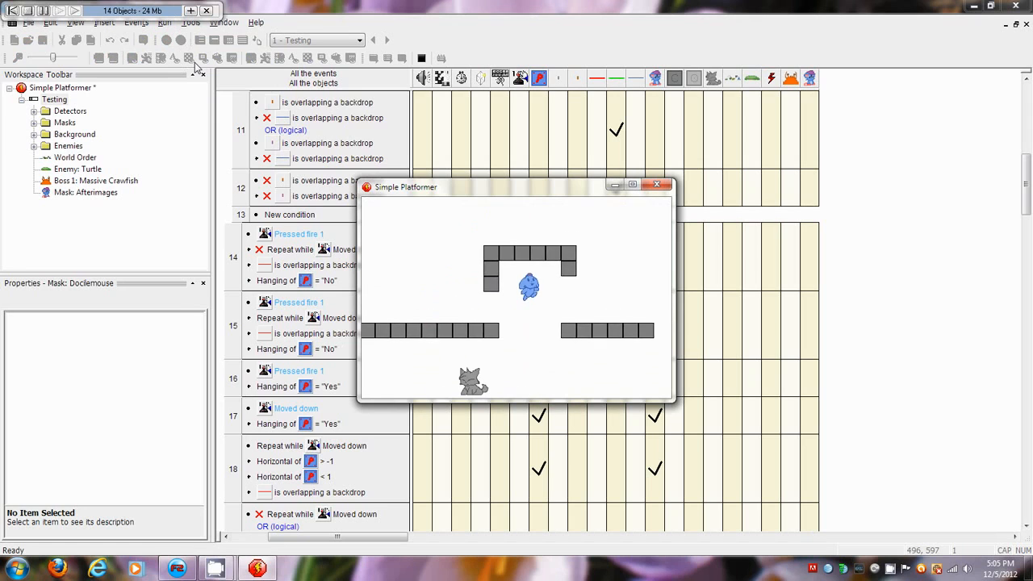
key("Down")
key("shift")
key("Down")
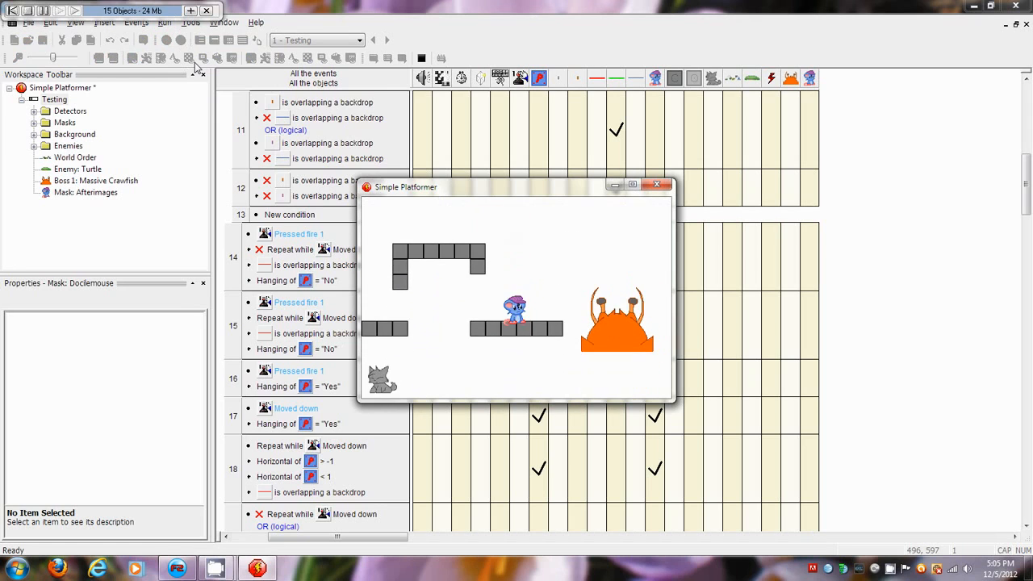
key("shift")
key("Left")
key("shift")
key("Down")
key("shift")
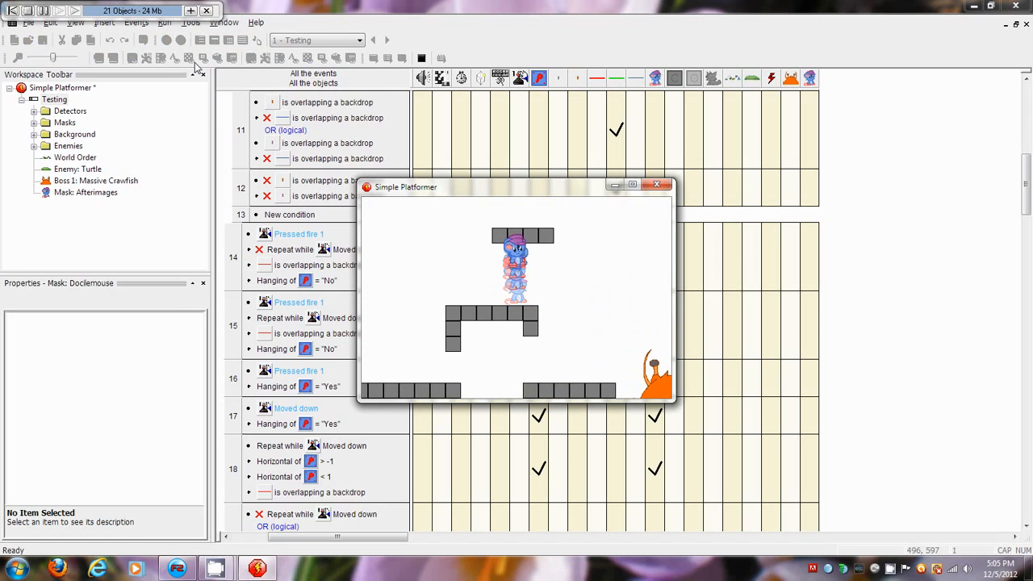
left_click(655, 186)
In event 55 of the Afterimages group, change the Mask: Afterimages animation sequence to Mask: Docilemouse's current animation value.
scroll(761, 271, "down", 15)
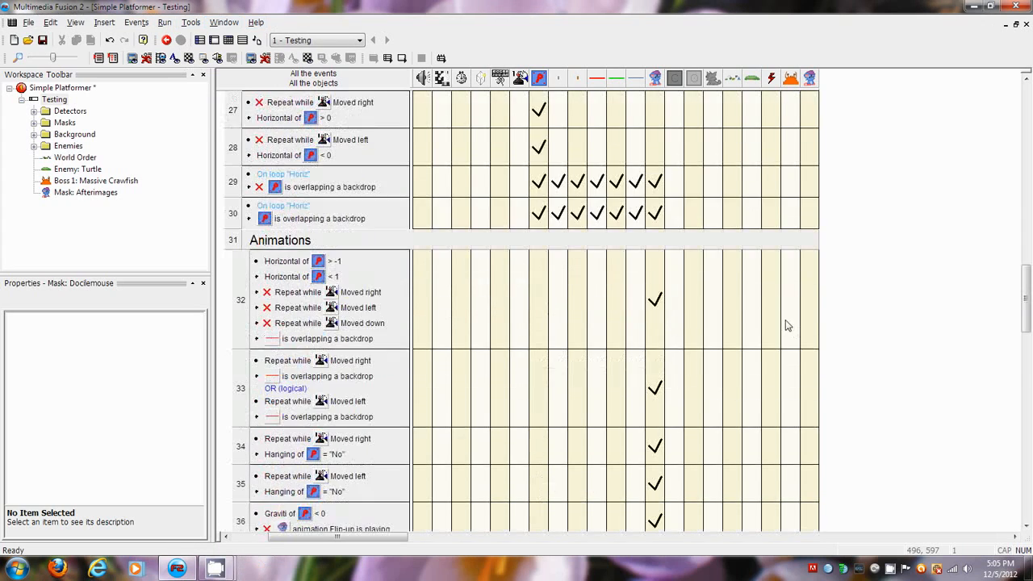
scroll(590, 304, "down", 4)
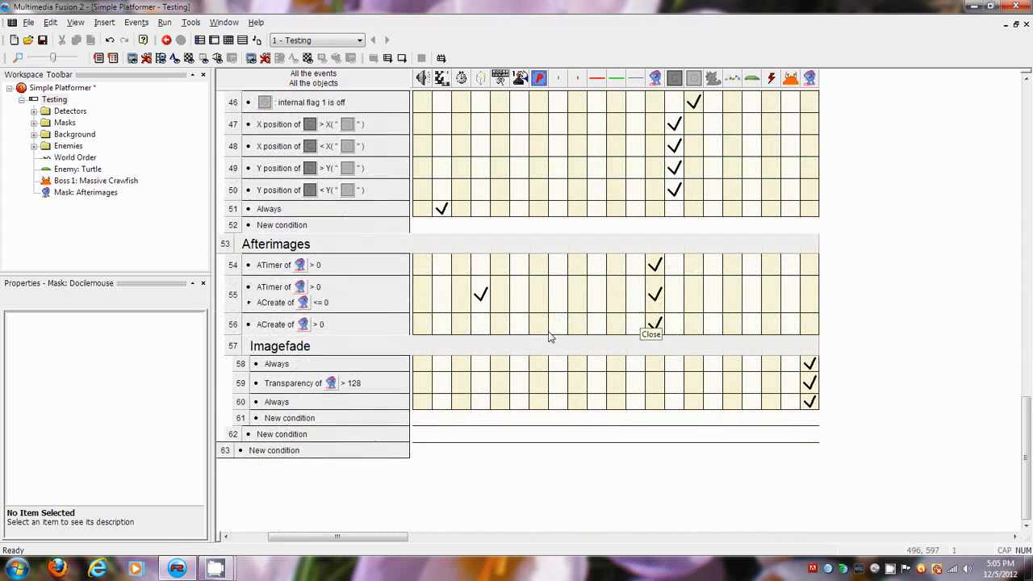
right_click(814, 302)
mouse_move(885, 419)
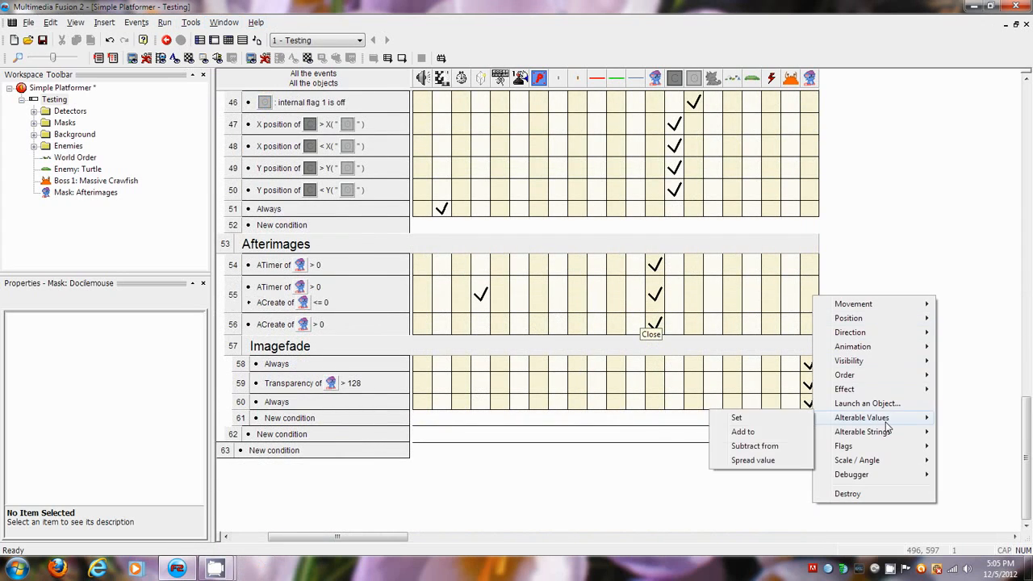
mouse_move(852, 346)
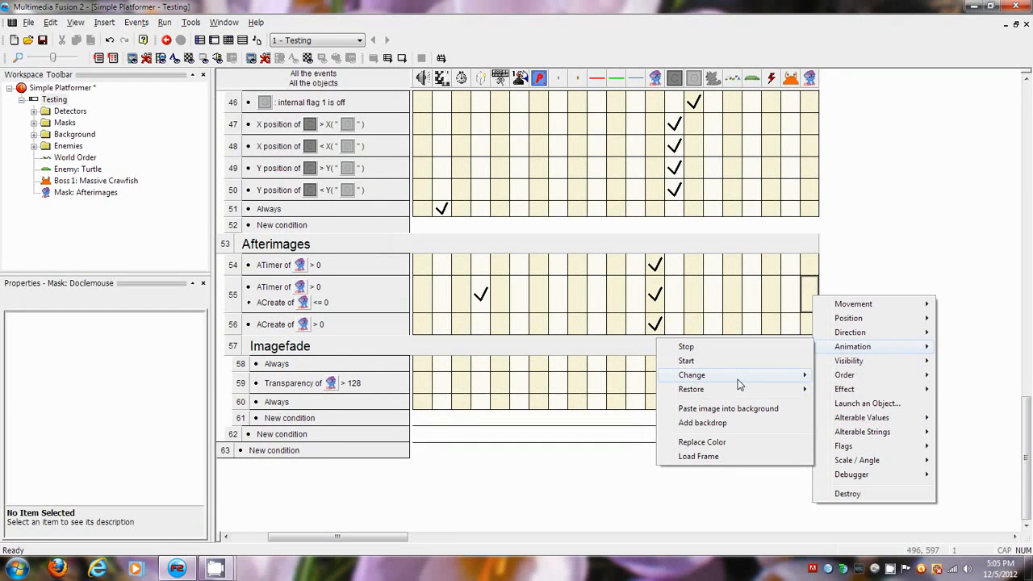
mouse_move(737, 376)
left_click(870, 375)
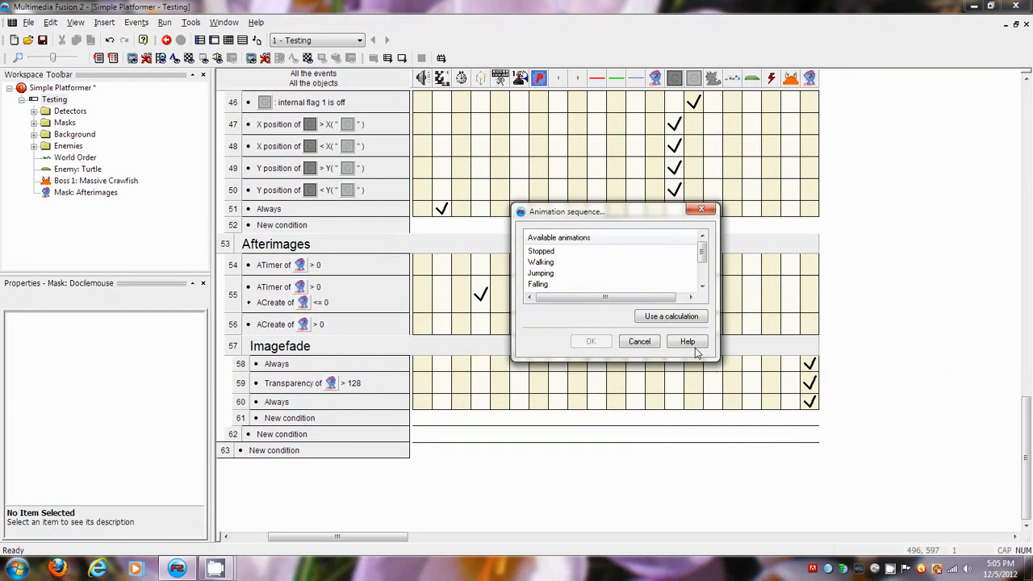
left_click(668, 317)
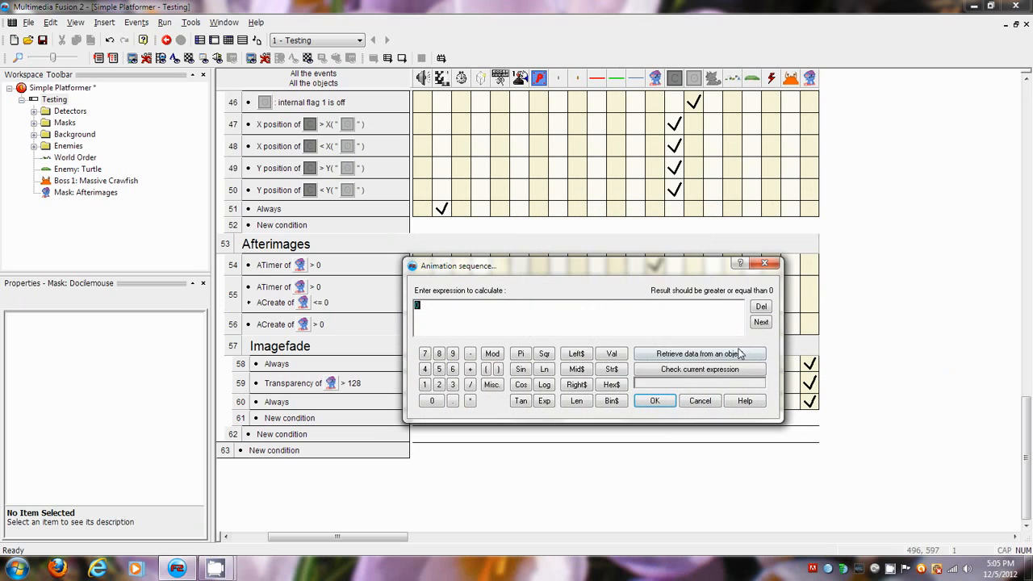
left_click(739, 354)
right_click(698, 194)
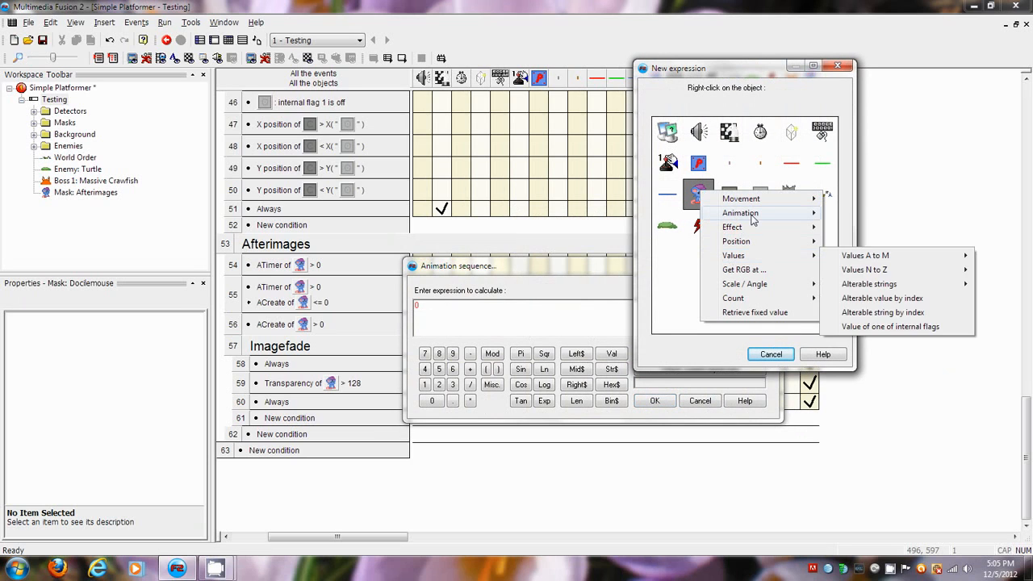
mouse_move(752, 215)
left_click(883, 242)
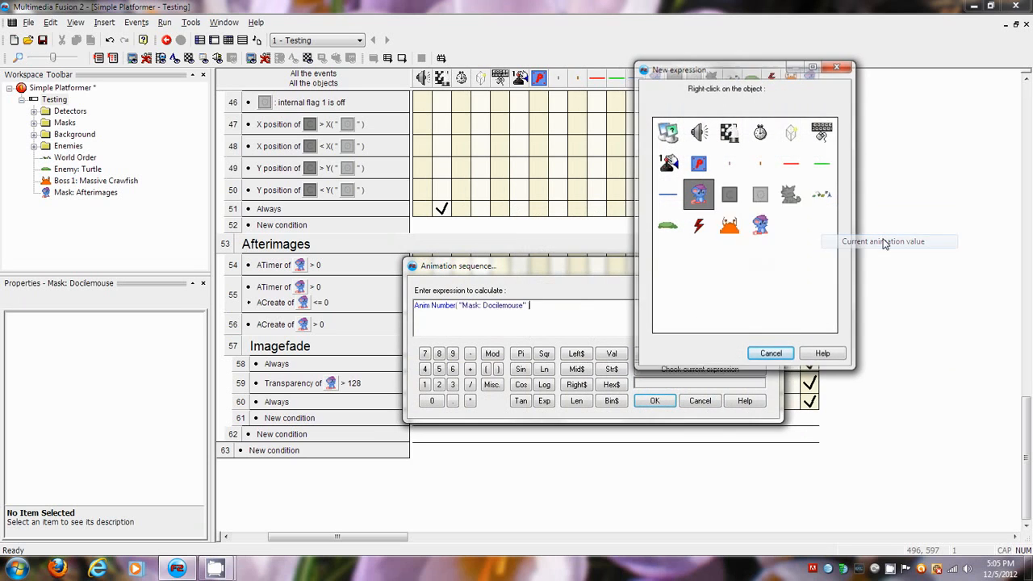
left_click(655, 401)
Add an action to event 55 changing the Mask: Afterimages animation frame to Mask: Docilemouse's current frame.
right_click(815, 298)
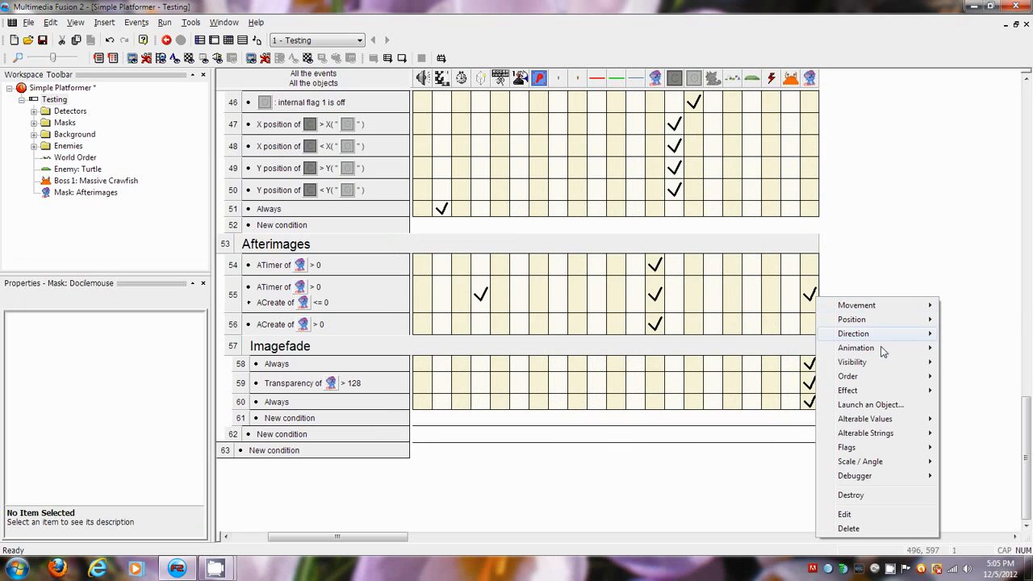
mouse_move(882, 357)
mouse_move(765, 384)
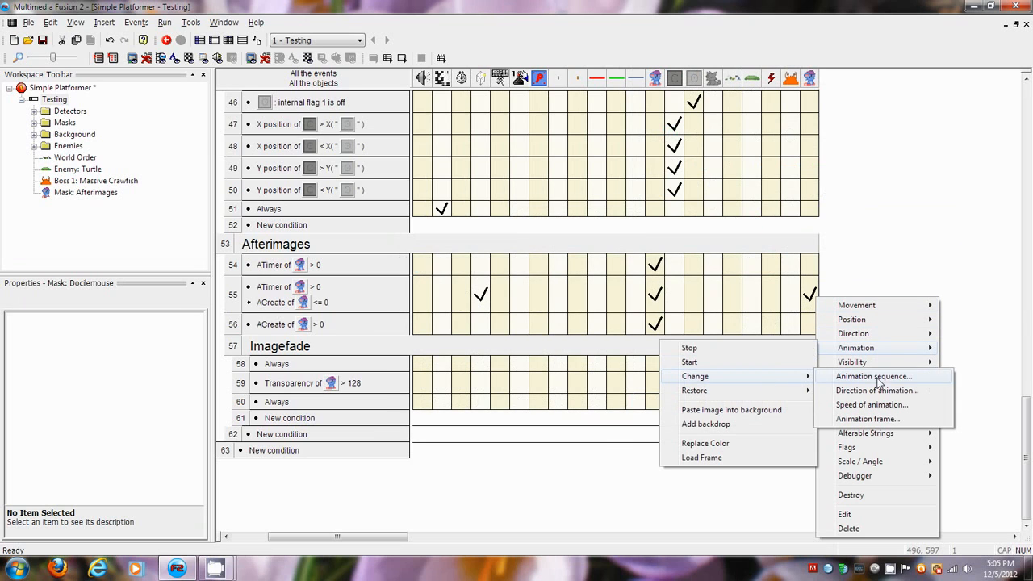
left_click(867, 419)
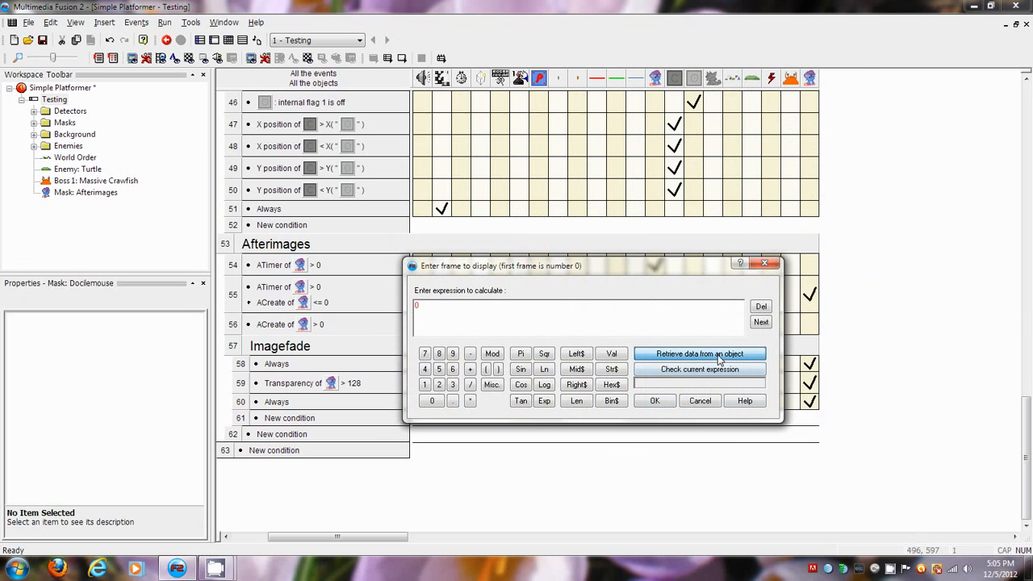
left_click(720, 360)
right_click(698, 193)
mouse_move(769, 234)
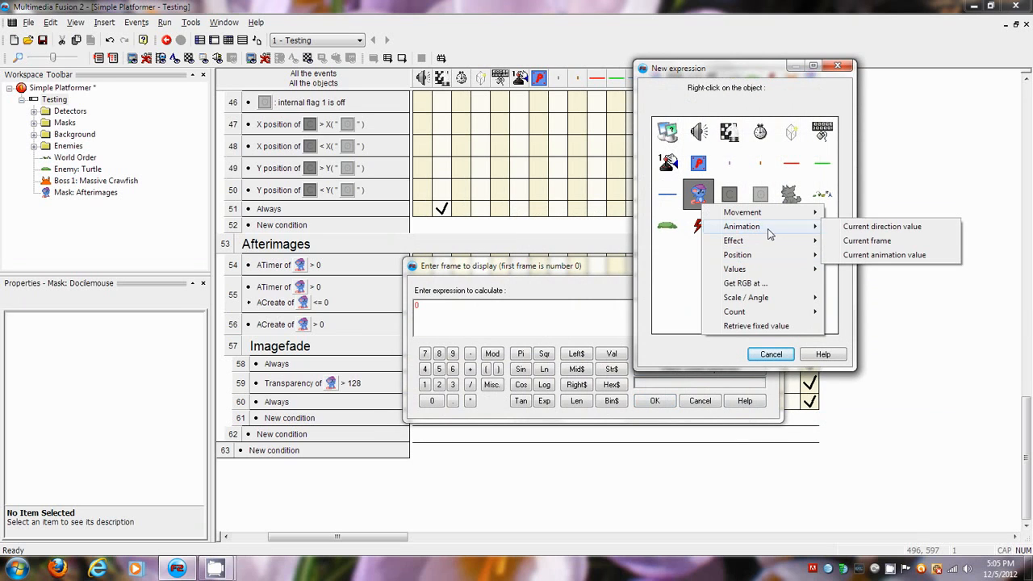
left_click(866, 241)
left_click(654, 400)
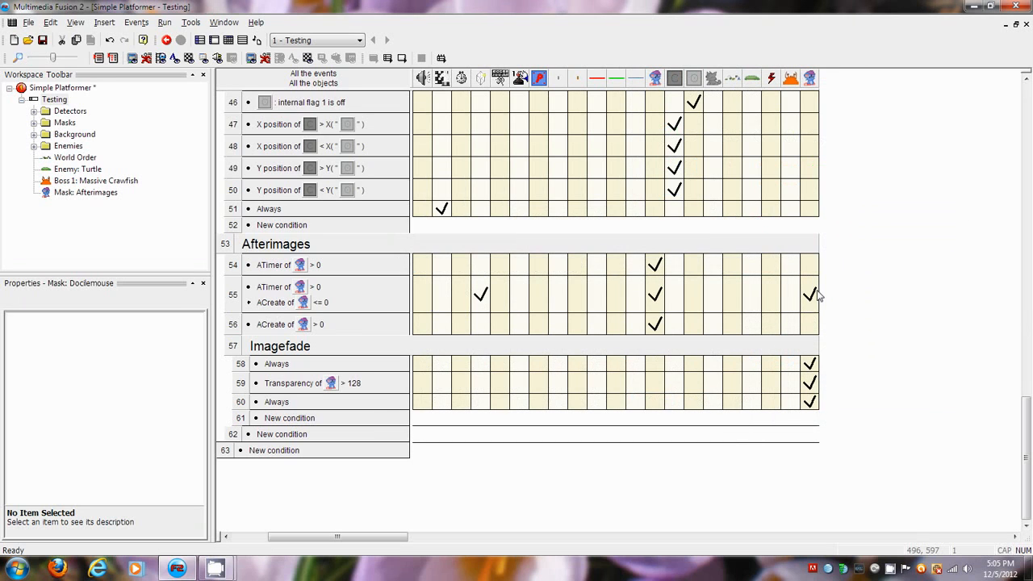
Add an action to event 55 setting the Mask: Afterimages direction to Mask: Docilemouse's current direction value.
right_click(810, 294)
mouse_move(847, 327)
left_click(730, 326)
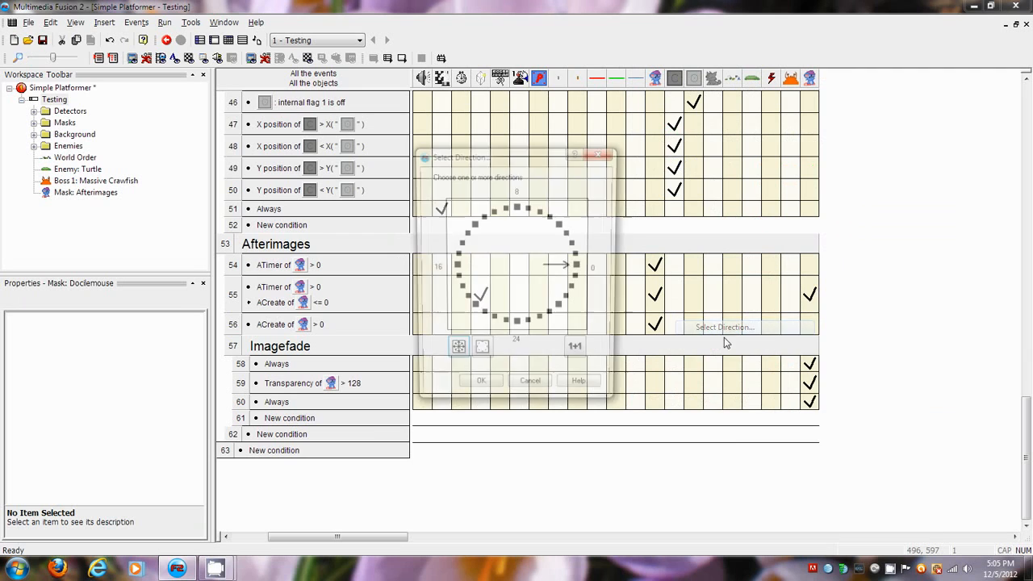
left_click(579, 353)
left_click(714, 352)
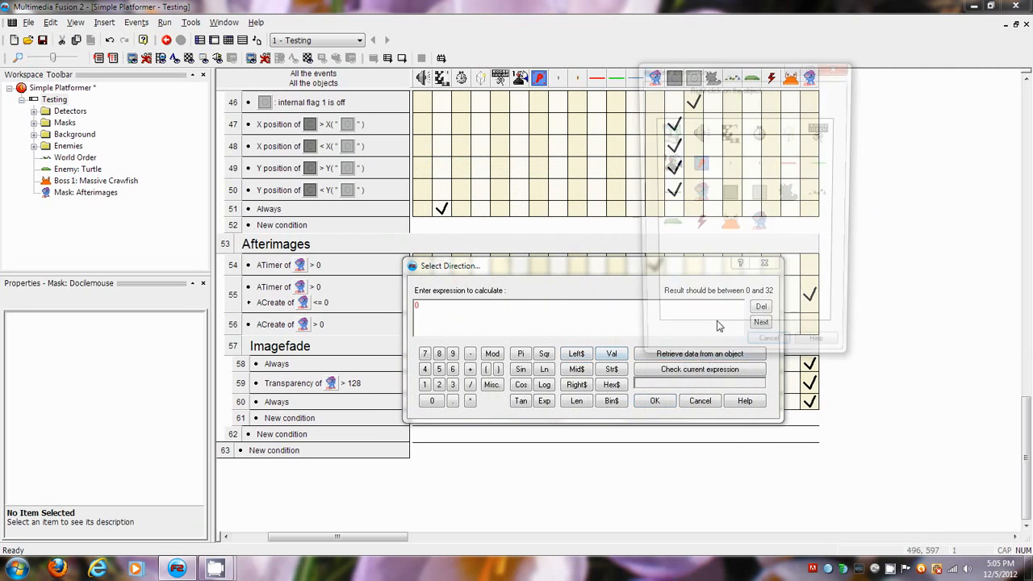
right_click(708, 198)
mouse_move(779, 223)
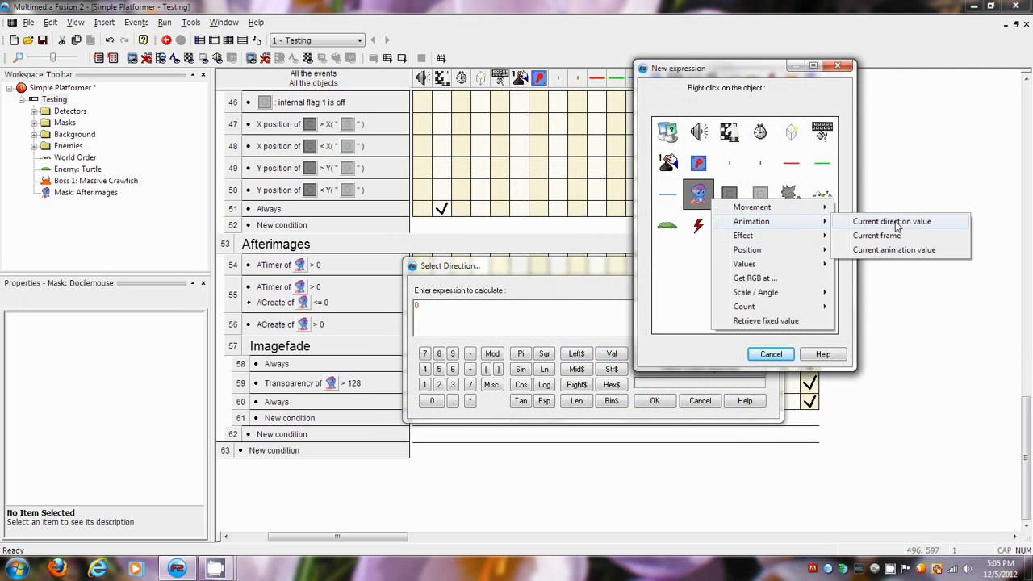
left_click(892, 221)
left_click(654, 401)
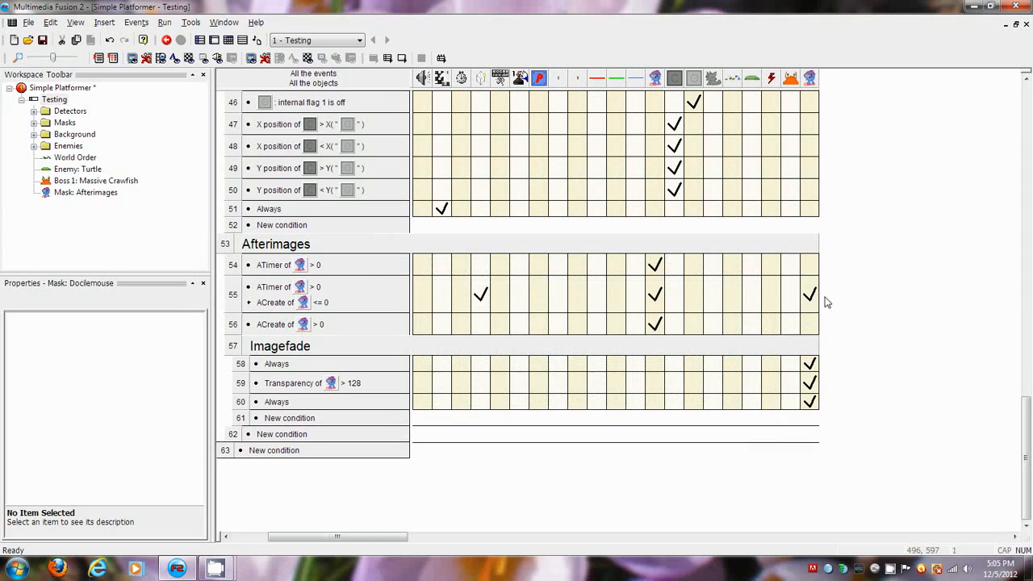
Run the current frame and jump the mouse character between platforms, turning both ways, to test whether the afterimages match its pose.
left_click(164, 22)
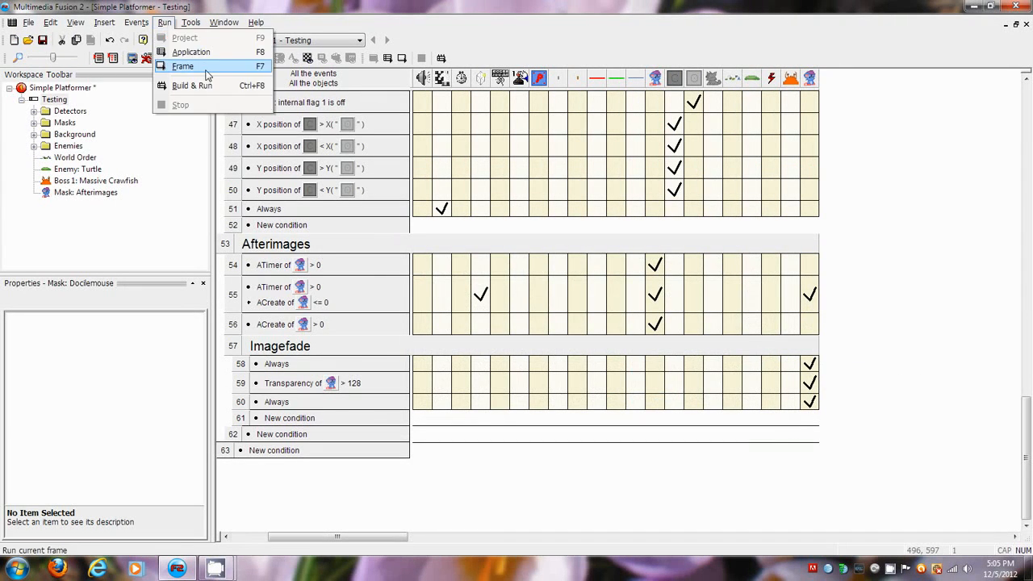
left_click(187, 67)
key("Right")
key("Up")
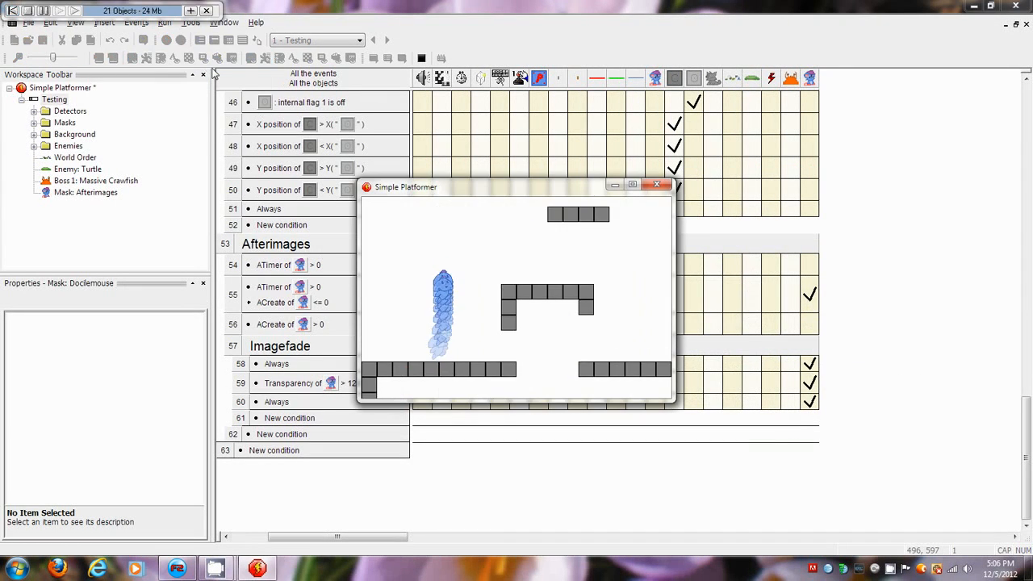
key("Up")
key("Left")
key("Right")
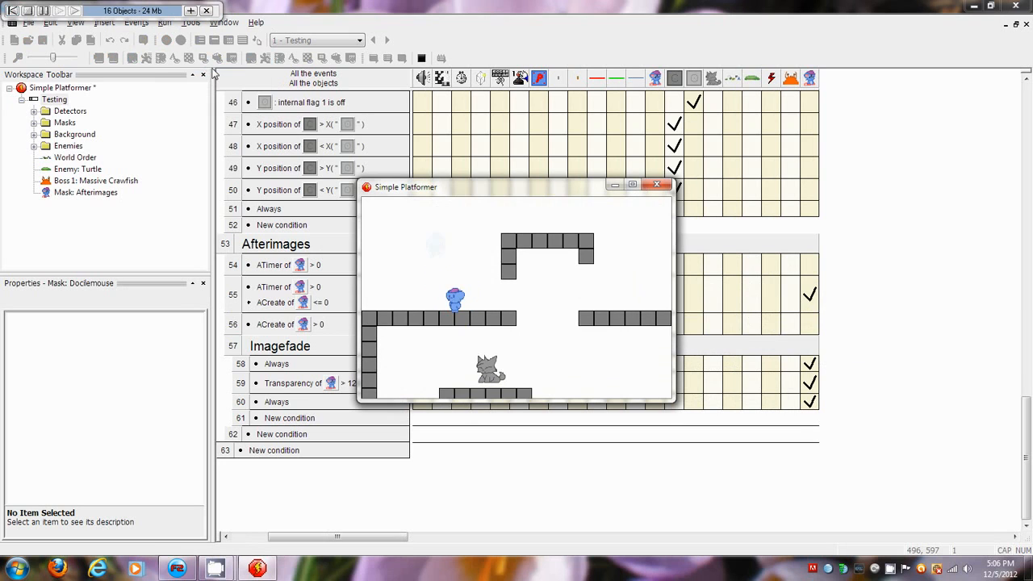
key("Up")
key("Left")
key("Right")
key("Up")
key("Left")
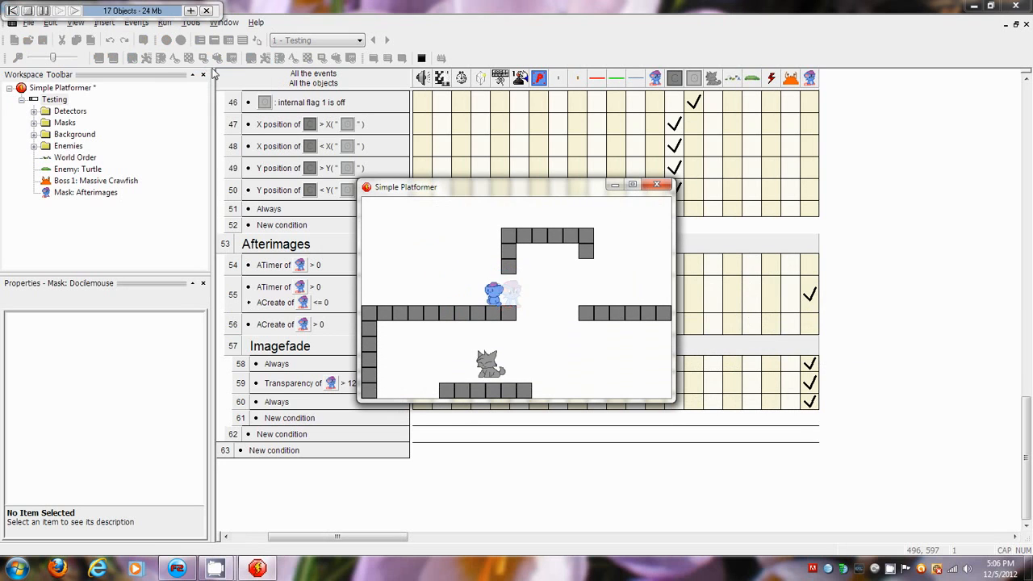
key("Up")
key("Left")
key("Right")
key("Up")
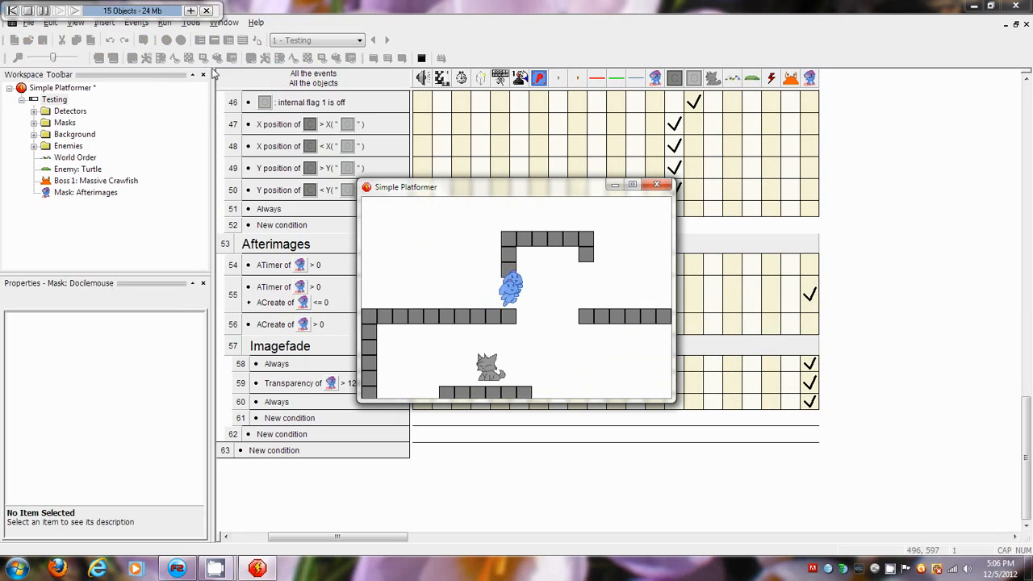
key("Left")
key("Right")
key("Up")
key("Left")
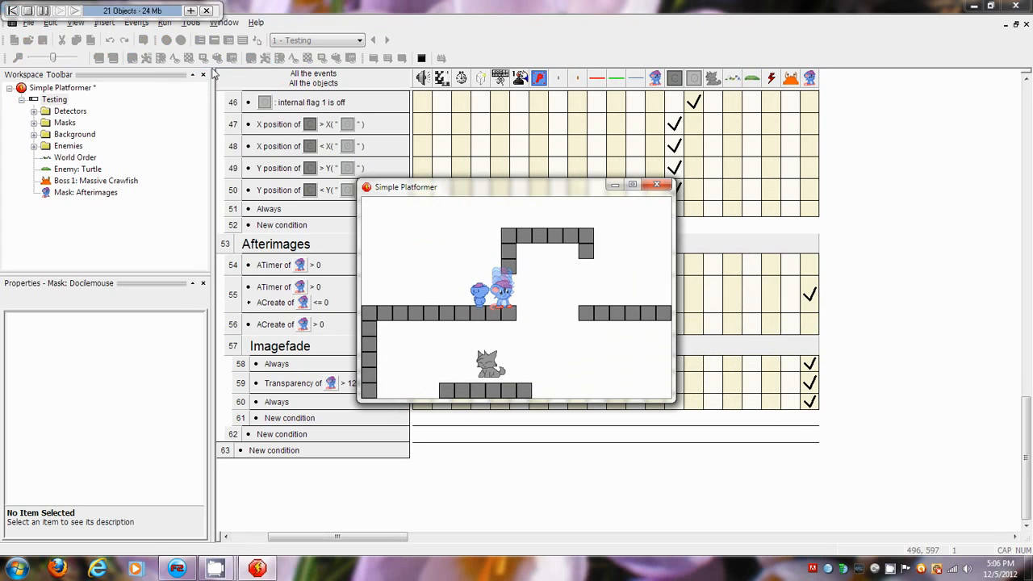
key("Right")
key("Up")
key("Left")
key("Up")
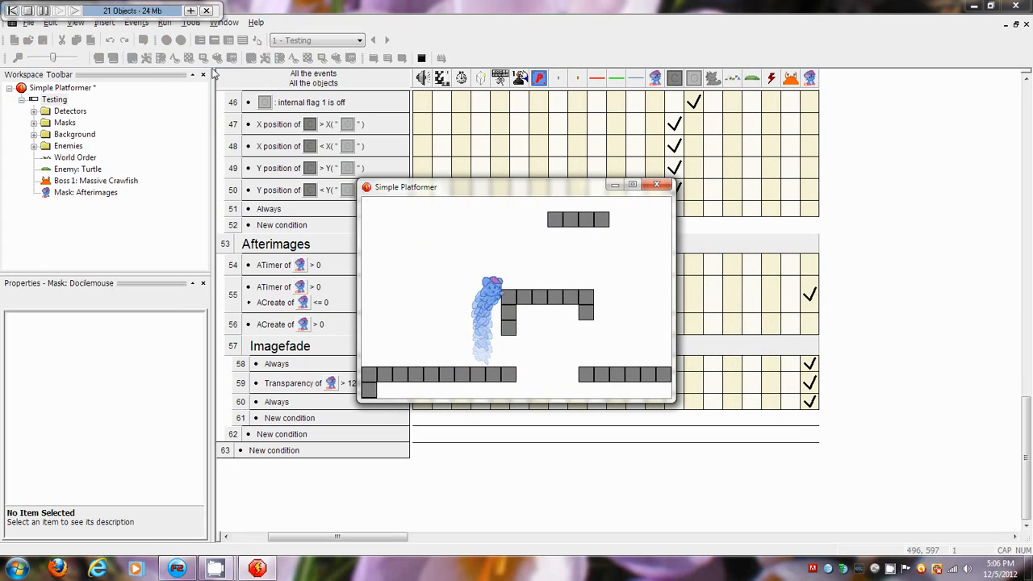
key("Right")
key("Right")
key("Up")
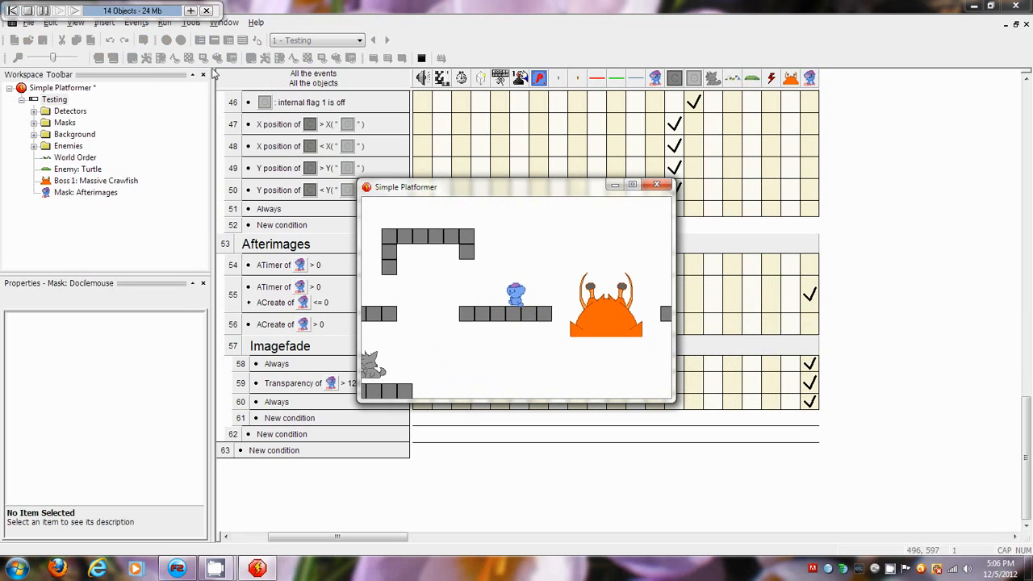
key("Left")
key("Up")
key("Up")
key("Right")
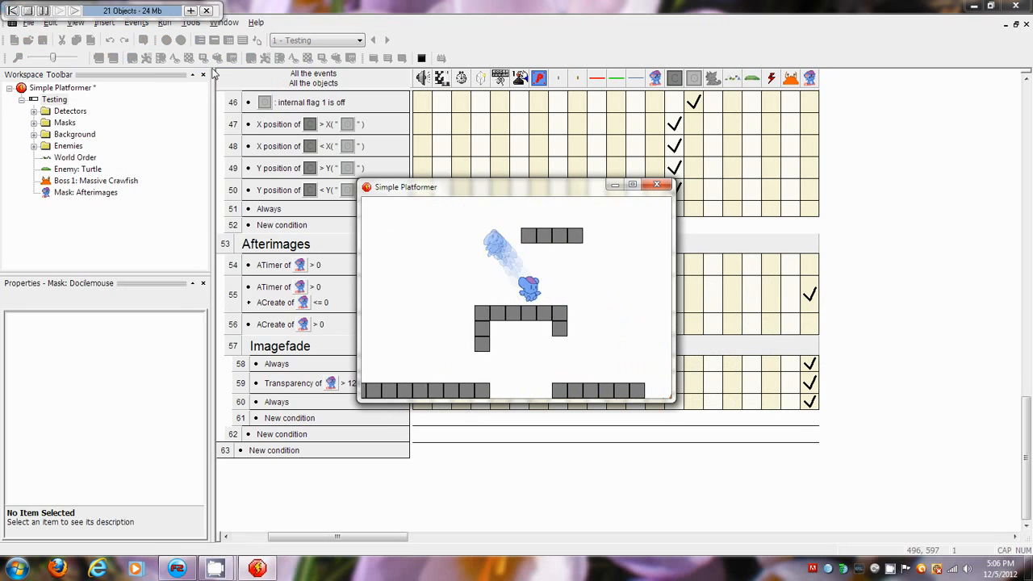
key("Up")
key("Left")
key("Up")
key("Right")
key("Up")
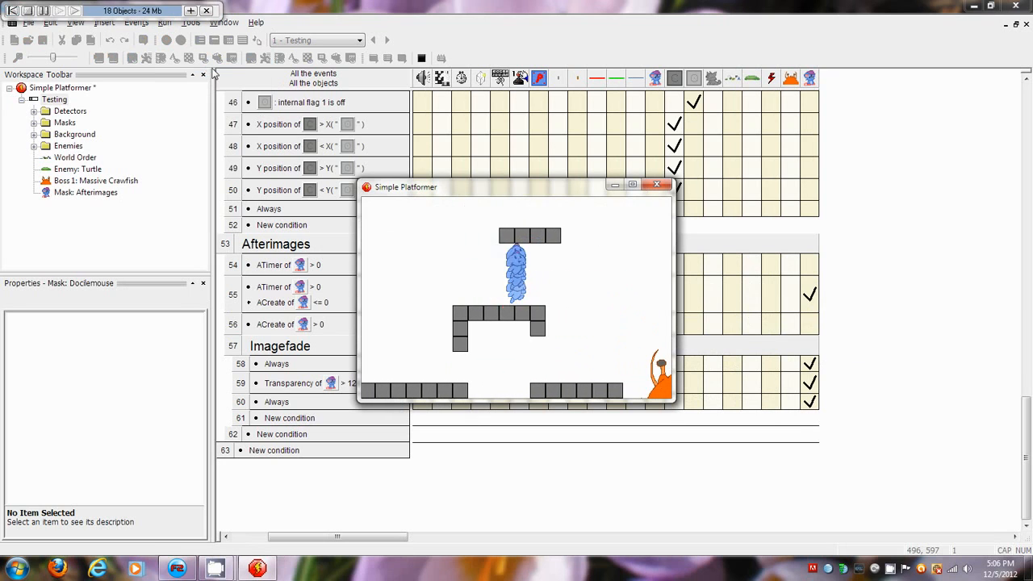
key("Right")
key("Up")
key("Left")
key("Up")
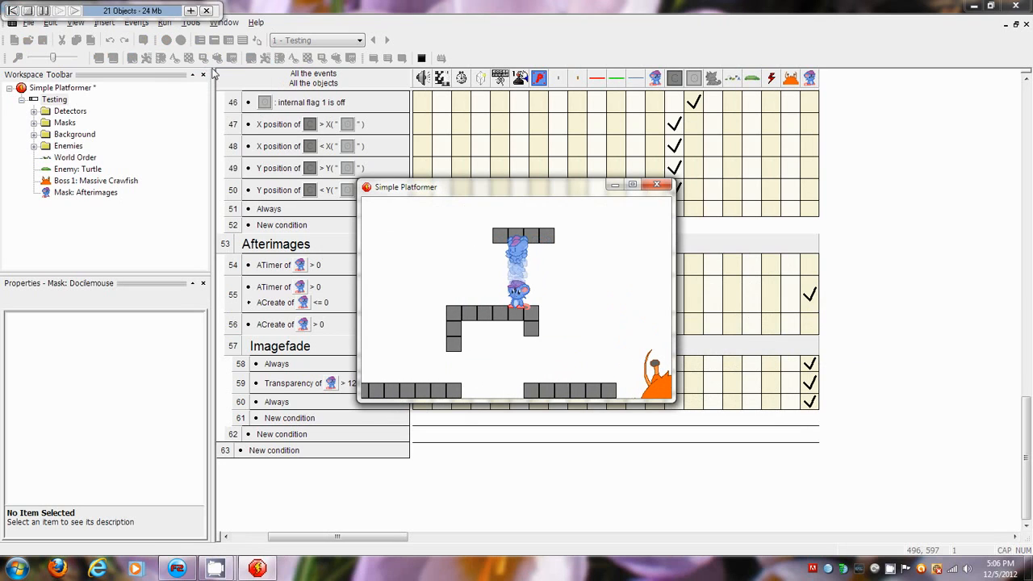
key("Up")
key("Left")
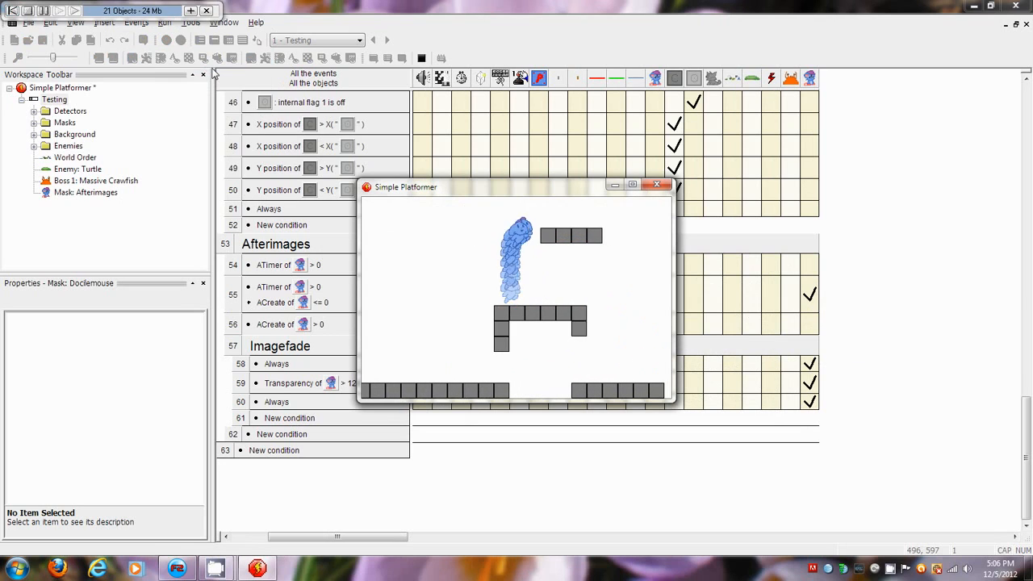
key("Right")
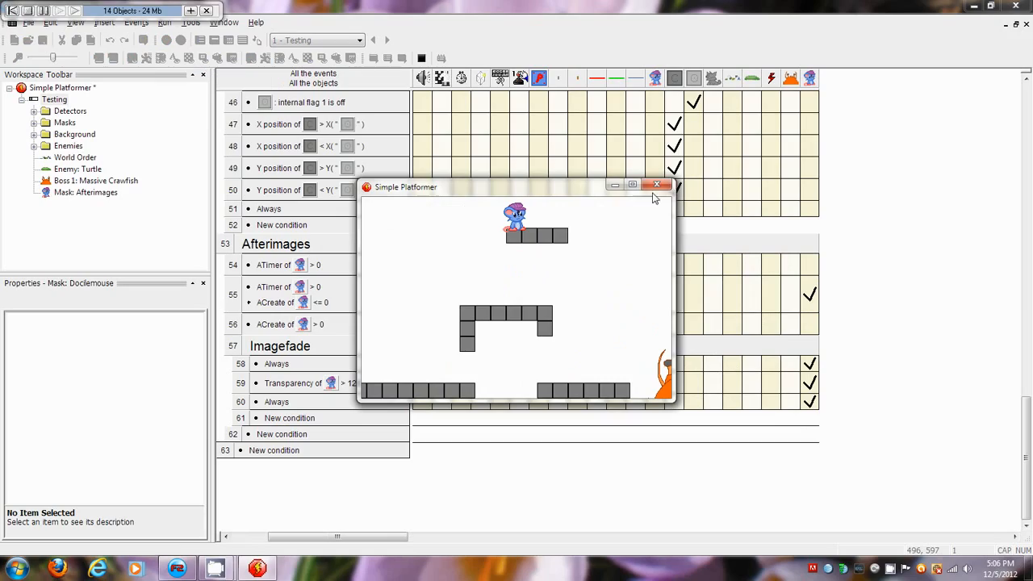
Close the test and add an action to event 7 setting Mask: Docilemouse's ATimer to 0.
left_click(657, 186)
scroll(637, 475, "up", 5)
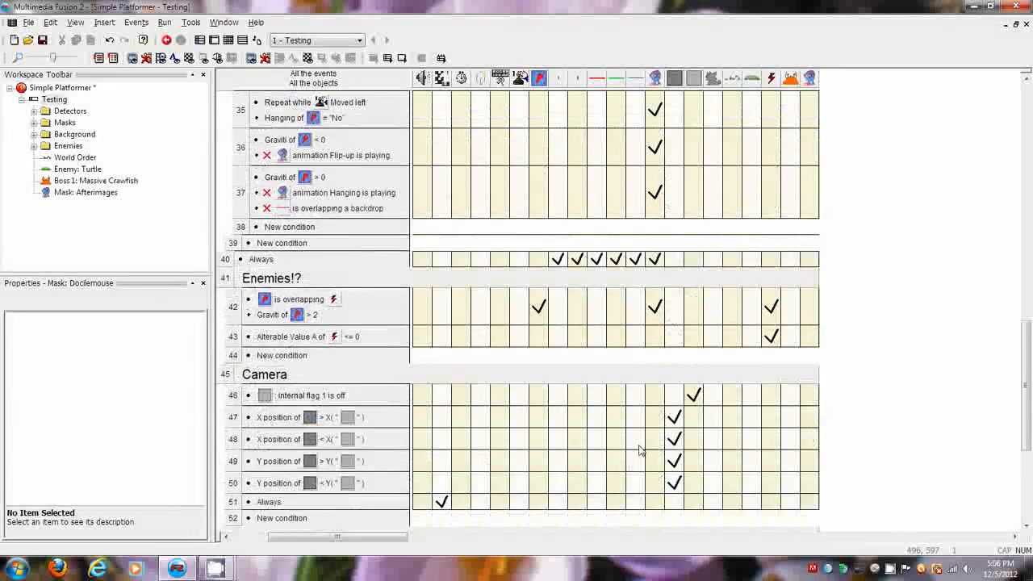
scroll(633, 446, "up", 15)
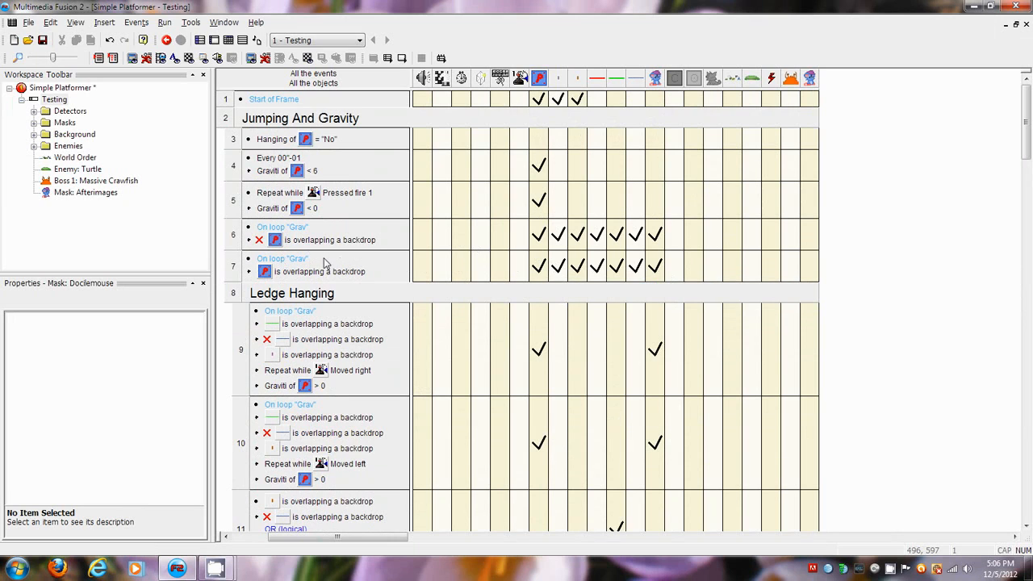
right_click(664, 268)
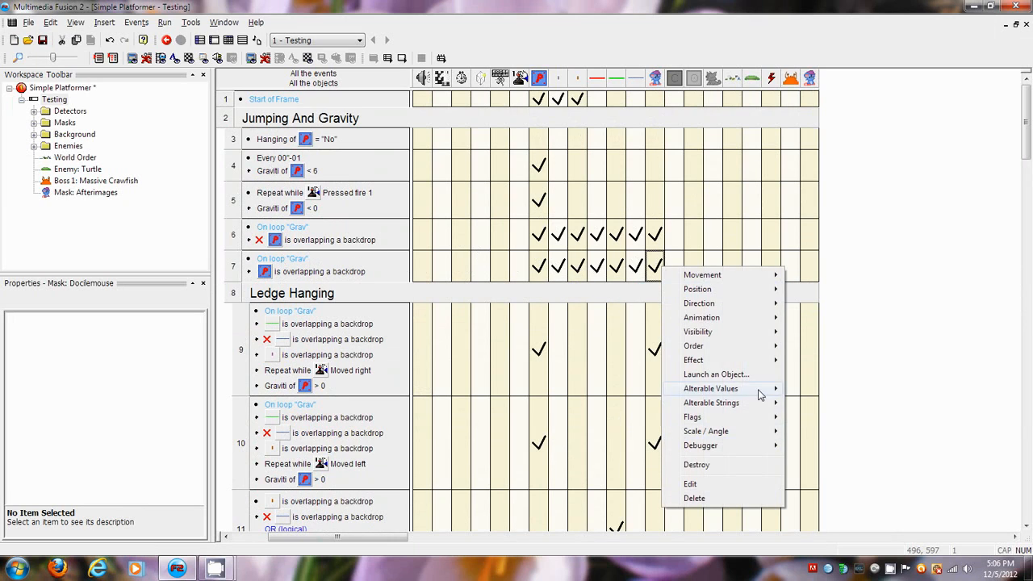
left_click(787, 389)
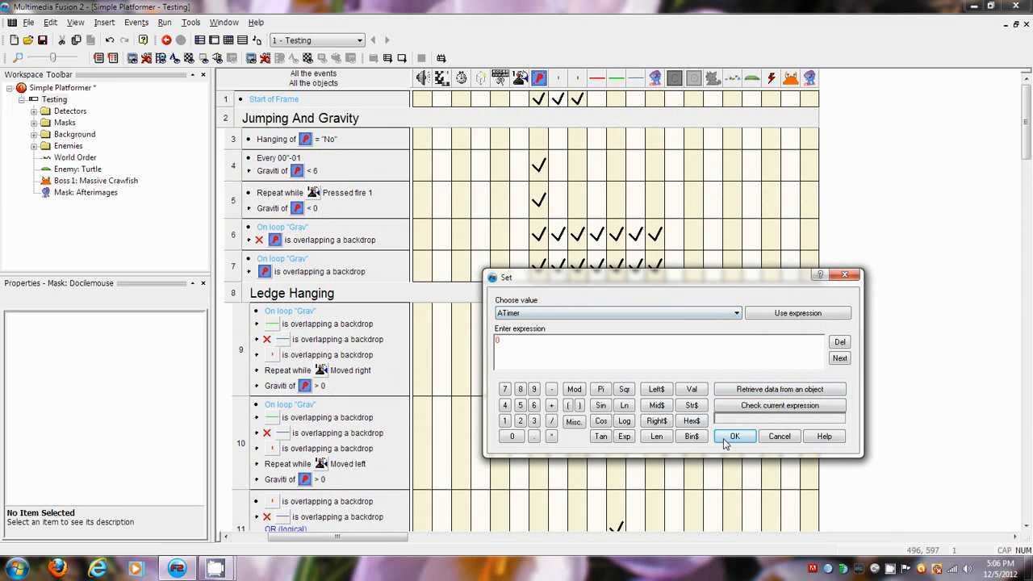
left_click(725, 441)
Run the current frame and jump the mouse between platforms in both directions to check whether the afterimages stop on landing.
left_click(164, 22)
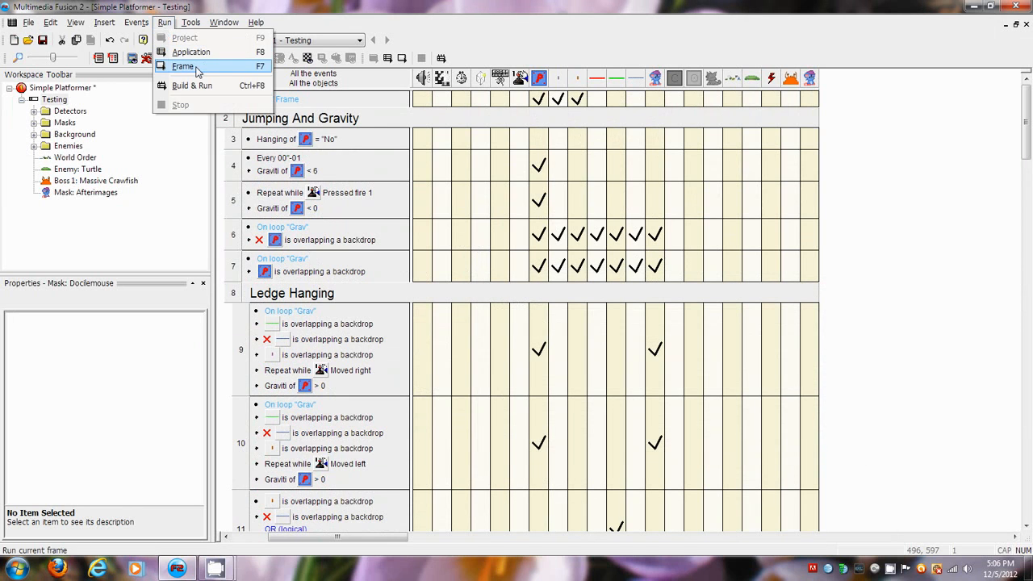
left_click(198, 68)
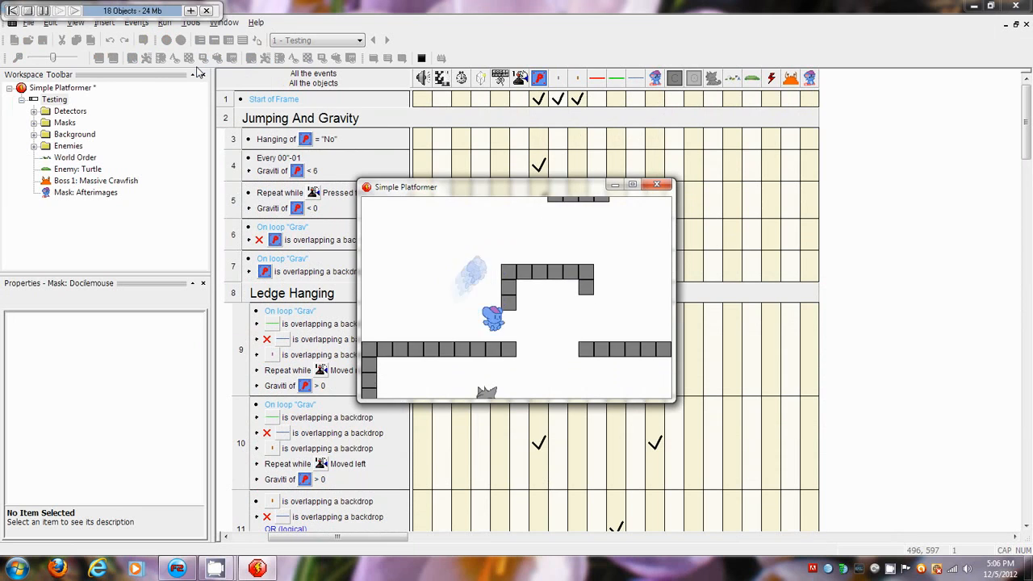
key("shift")
key("shift")
key("shift")
key("Right")
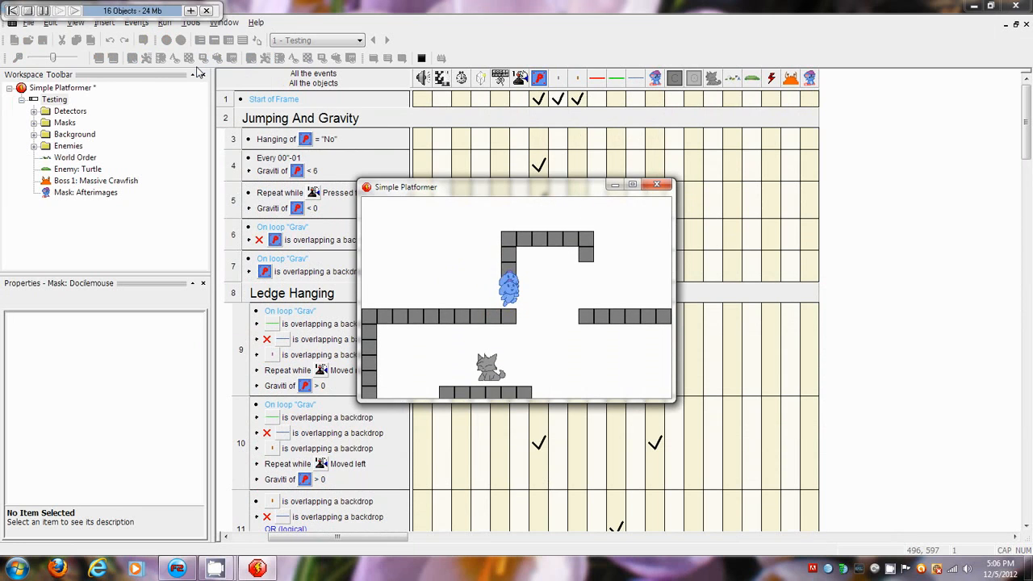
key("shift")
key("Left")
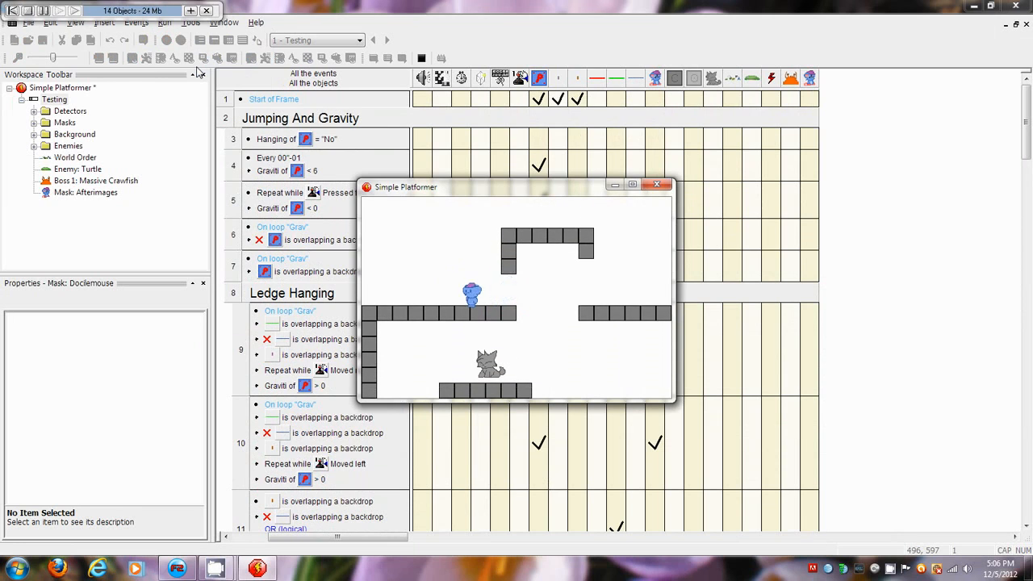
key("shift")
key("Right")
key("shift")
key("Right")
key("shift")
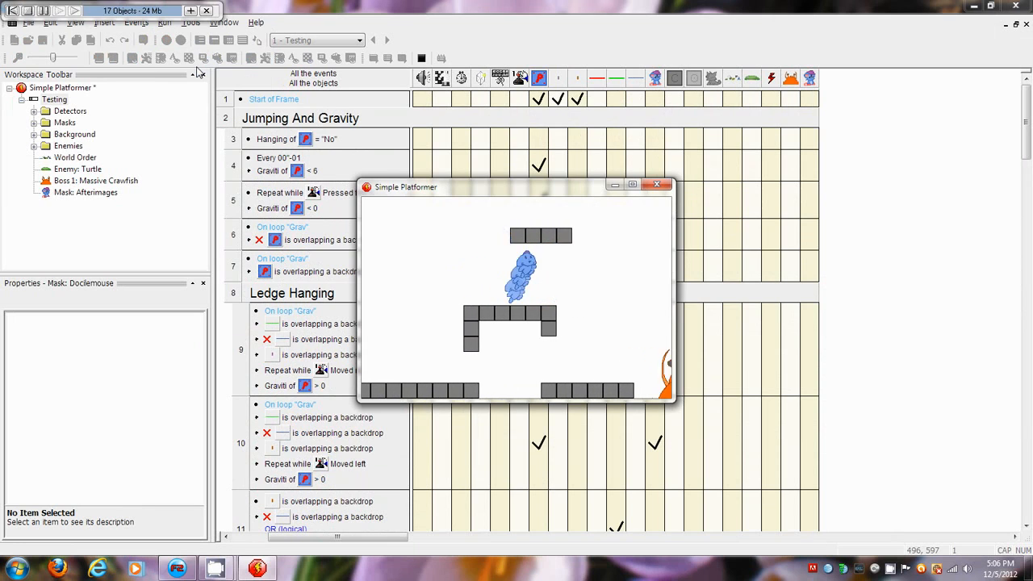
key("Left")
key("shift")
key("Right")
key("shift")
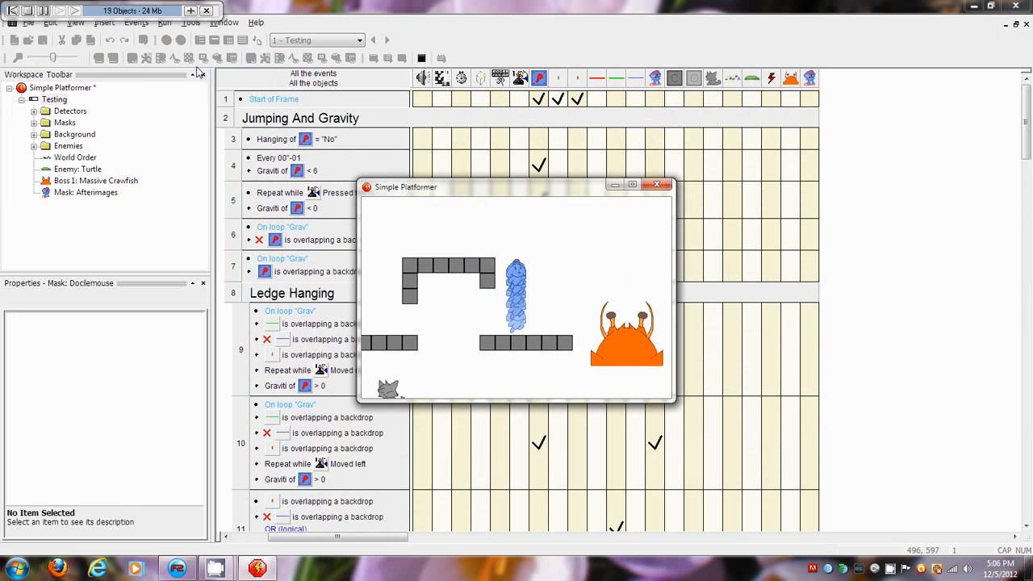
key("Left")
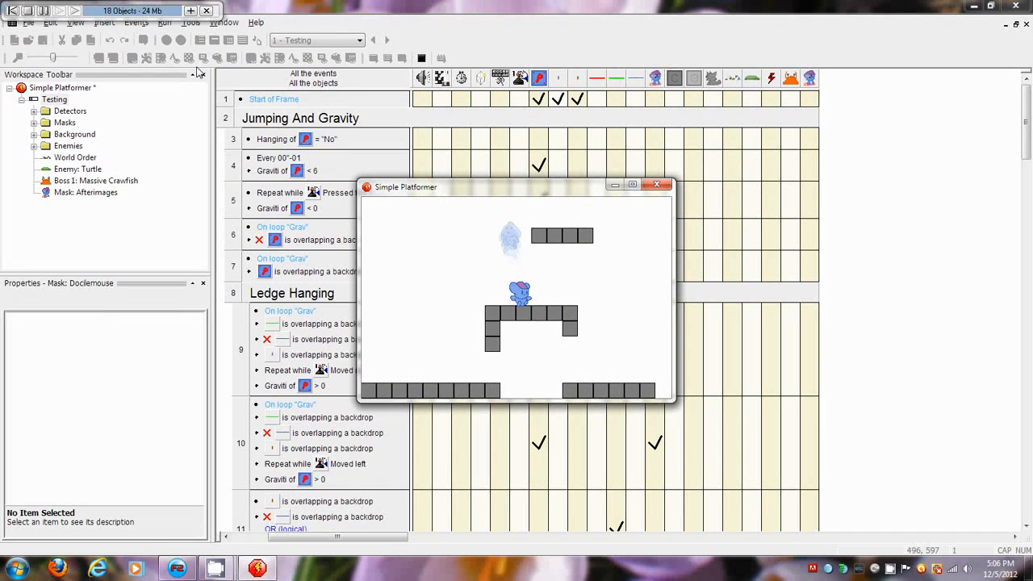
key("Right")
key("shift")
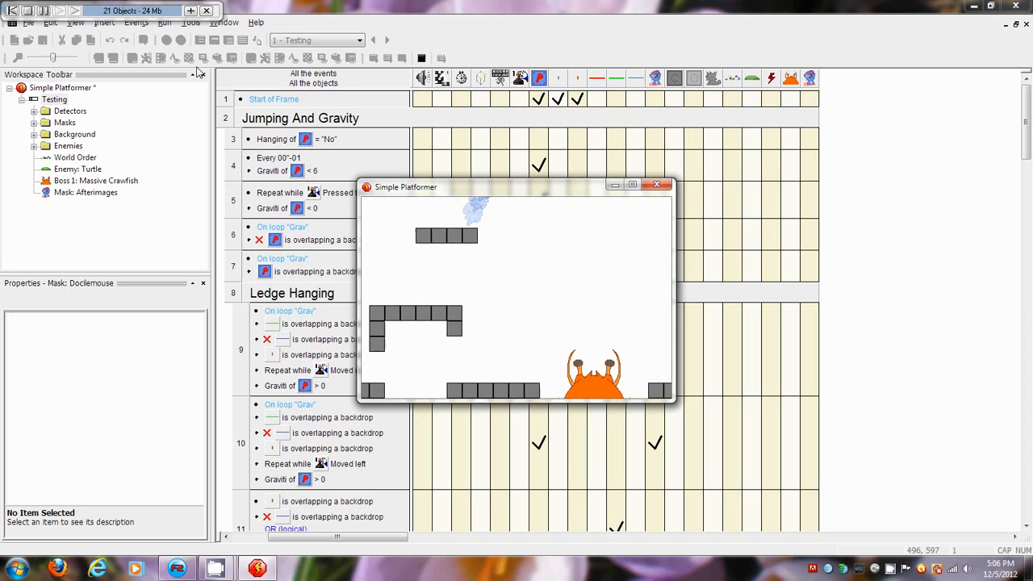
key("shift")
key("Left")
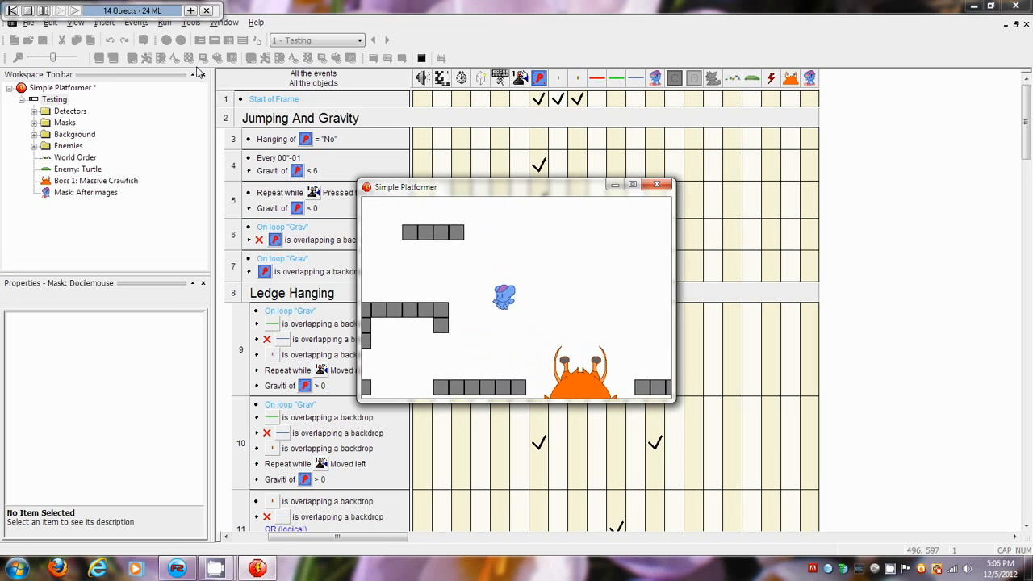
left_click(657, 186)
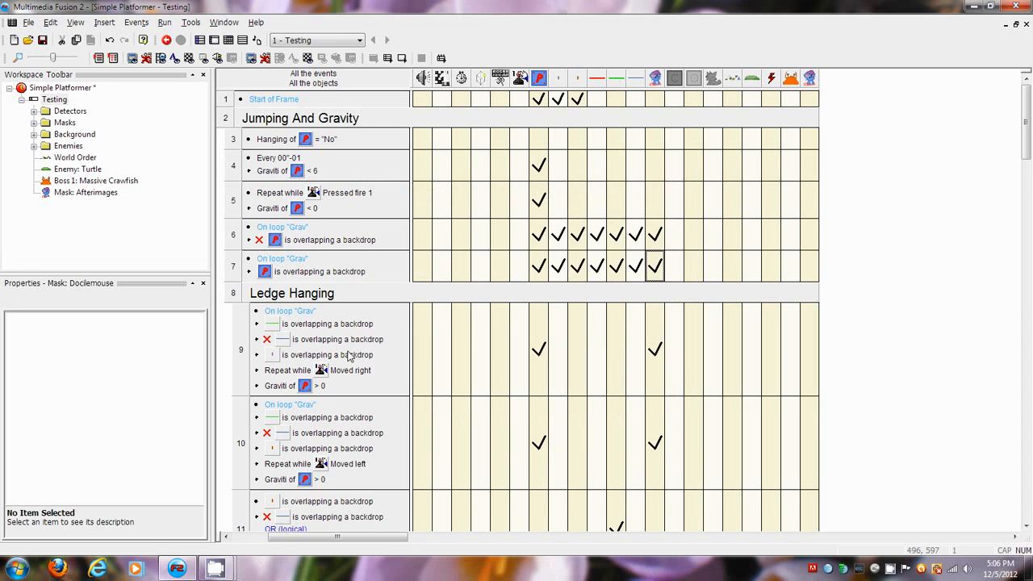
In event 42 of the Enemies!? group, add an action setting Mask: Docilemouse's ATimer to 1.
scroll(484, 355, "down", 15)
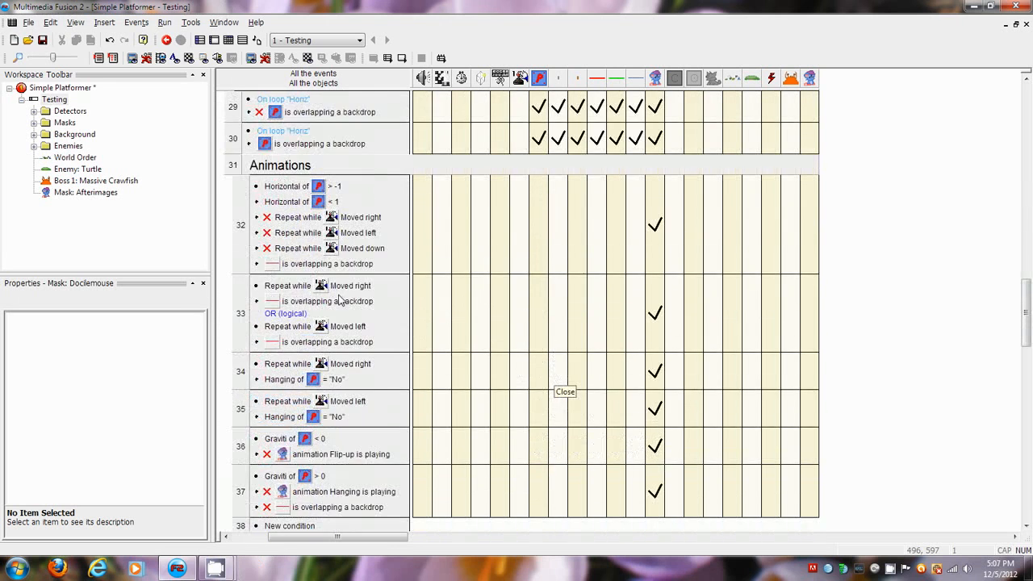
scroll(355, 307, "down", 5)
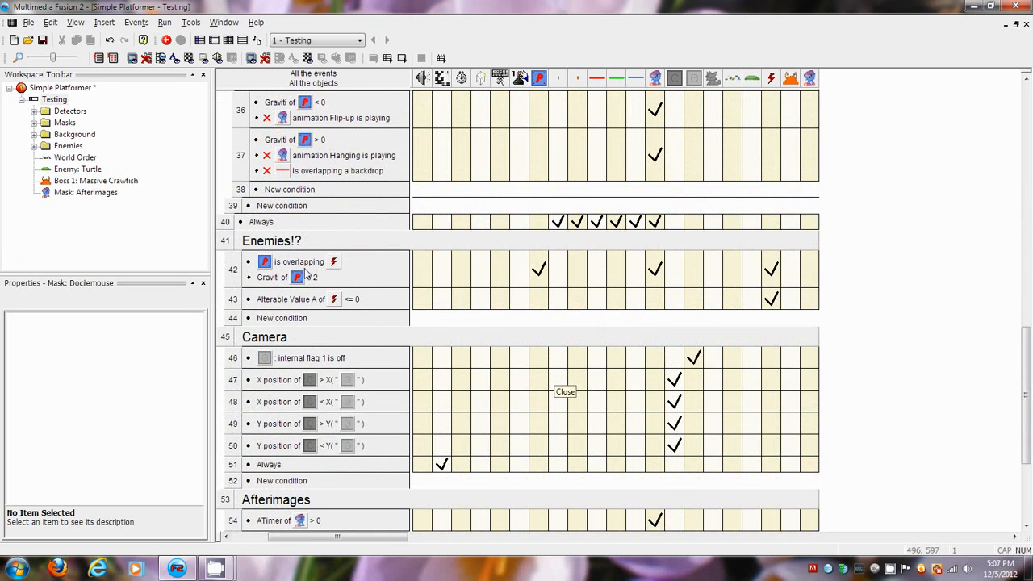
right_click(655, 271)
mouse_move(702, 395)
left_click(799, 393)
left_click(526, 313)
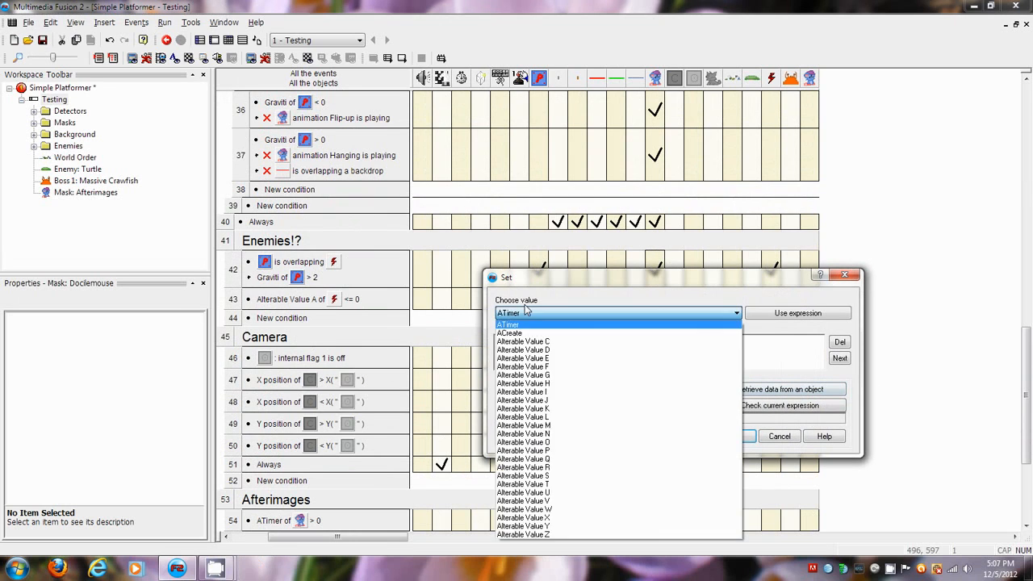
left_click(515, 324)
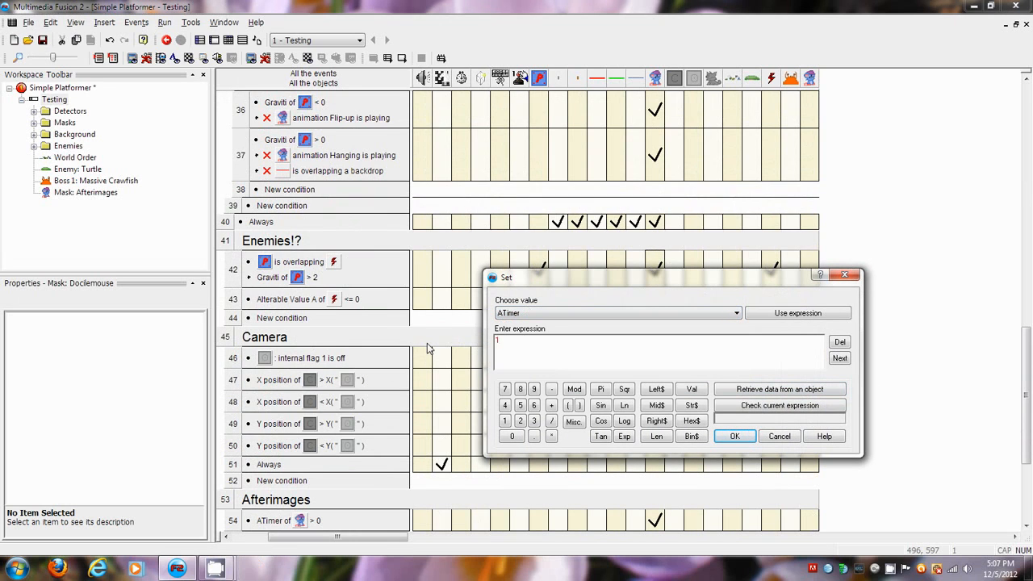
key("Return")
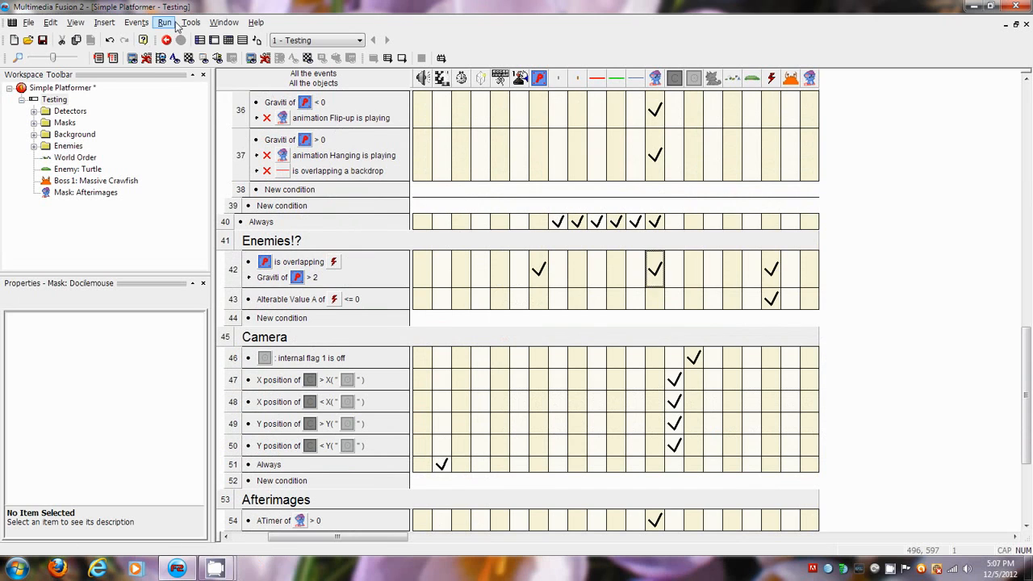
Run the current frame and bounce the mouse off the grey cats and the turtle to test the afterimages on enemy hits.
left_click(164, 22)
left_click(208, 37)
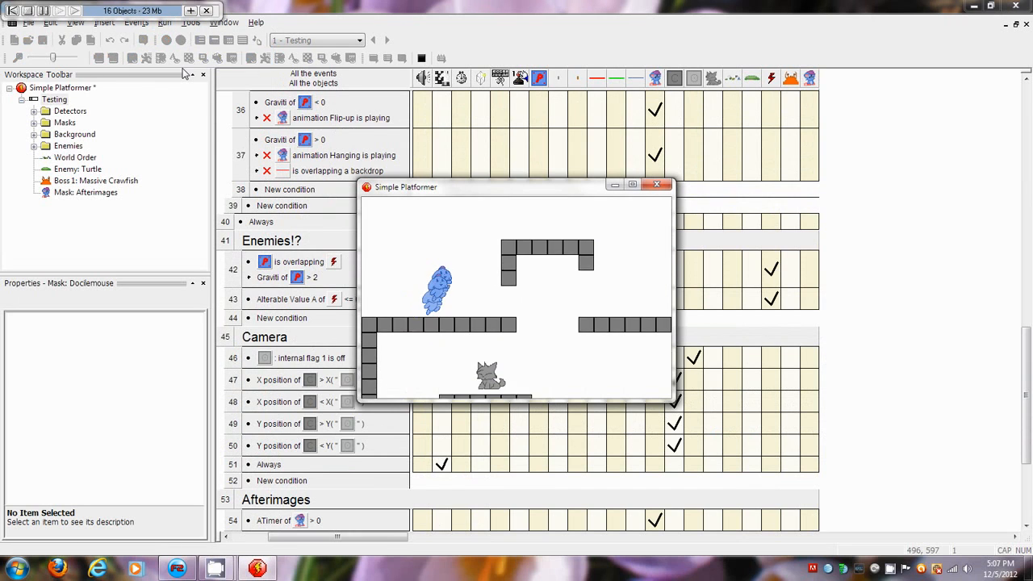
key("Right")
key("Left")
key("Up")
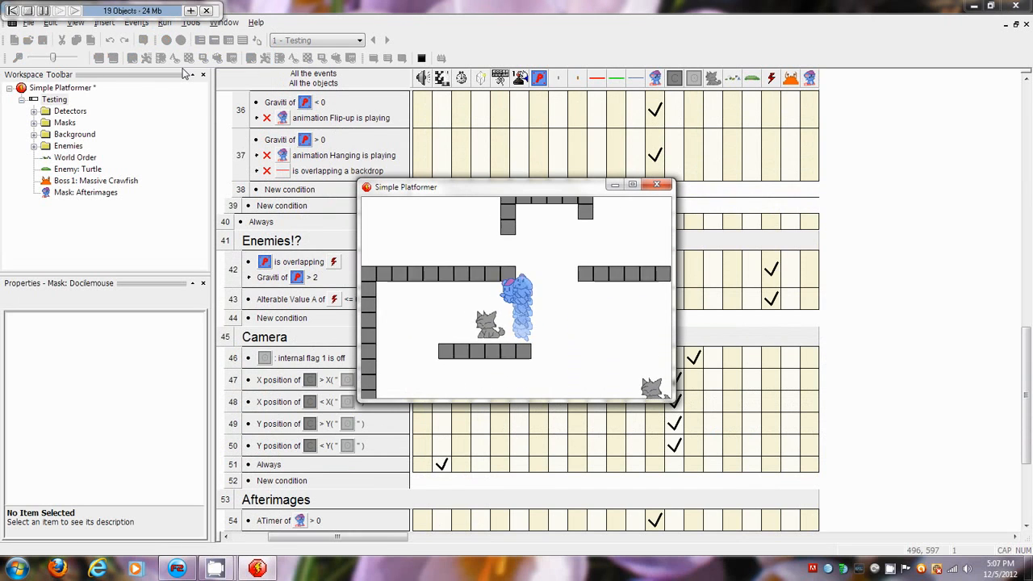
key("Right")
key("Up")
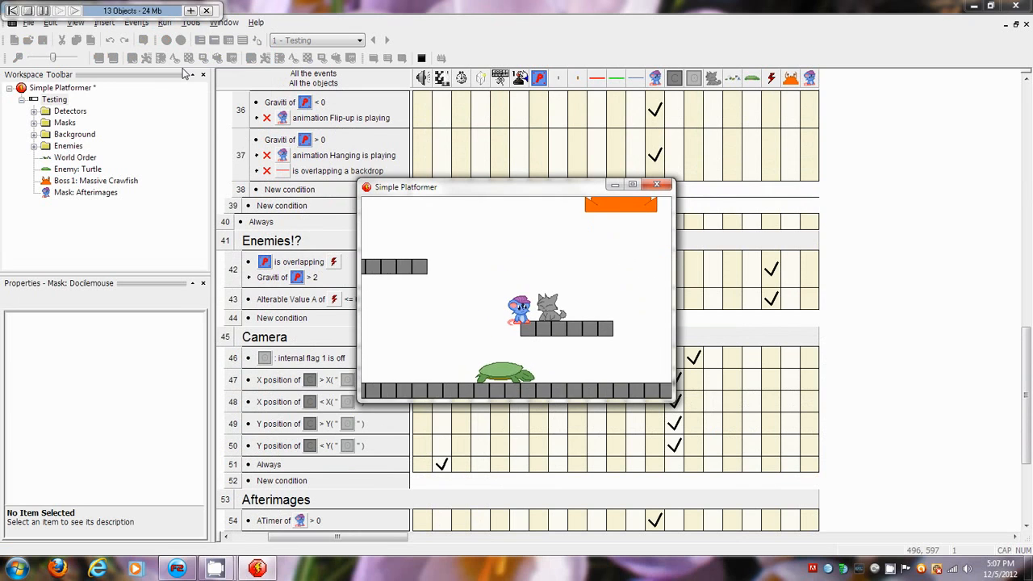
key("Up")
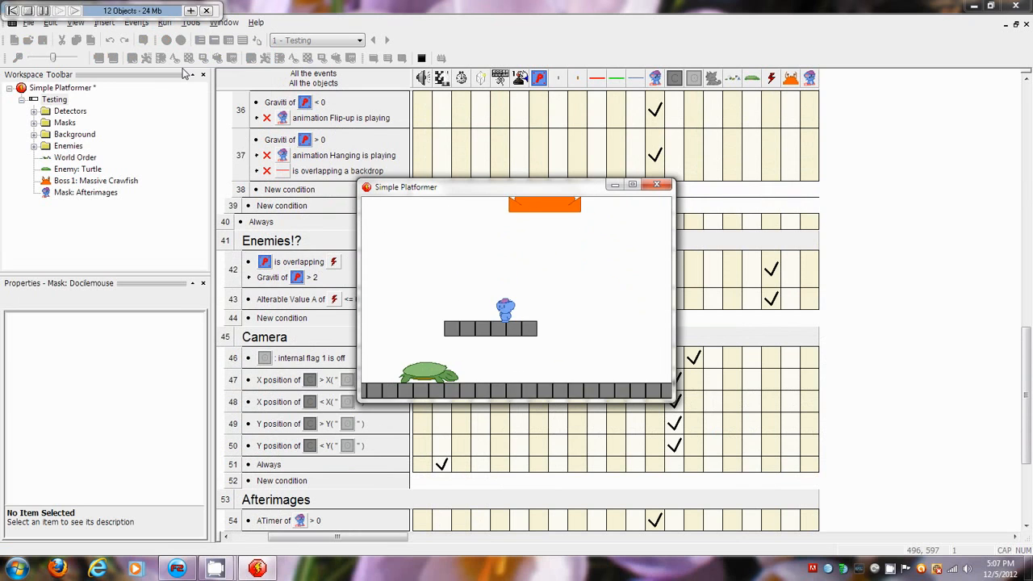
key("Up")
key("Left")
key("Left")
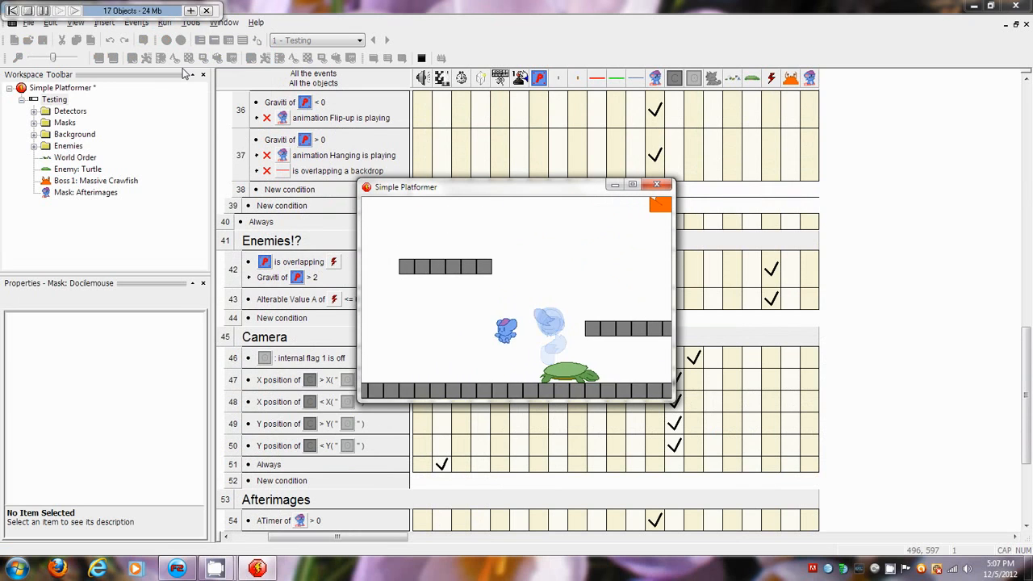
key("Right")
key("Right")
key("Up")
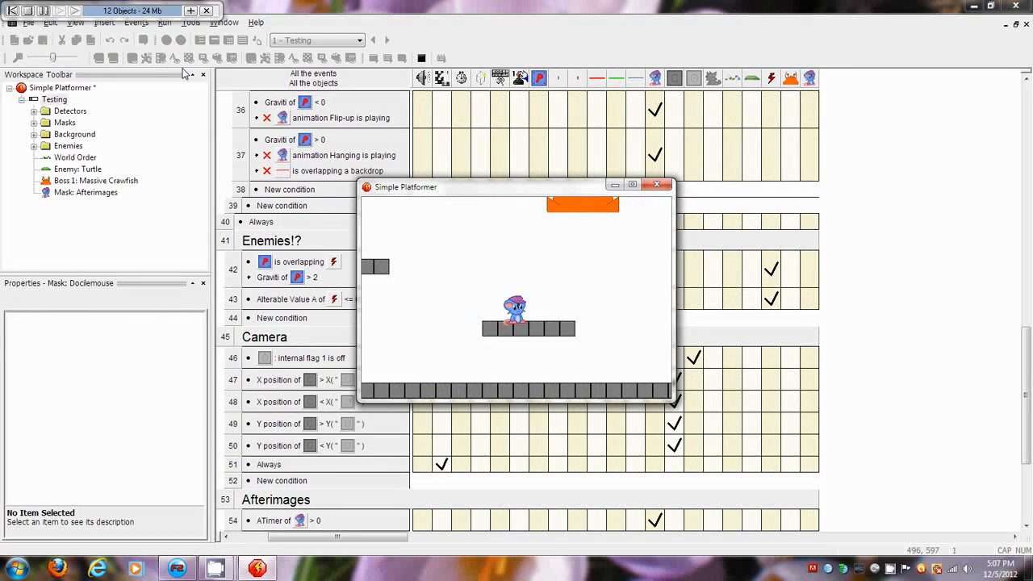
Jump the mouse back up the platforms, test the afterimages while bouncing on the massive crawfish, and close the test.
key("Up")
key("Left")
key("Right")
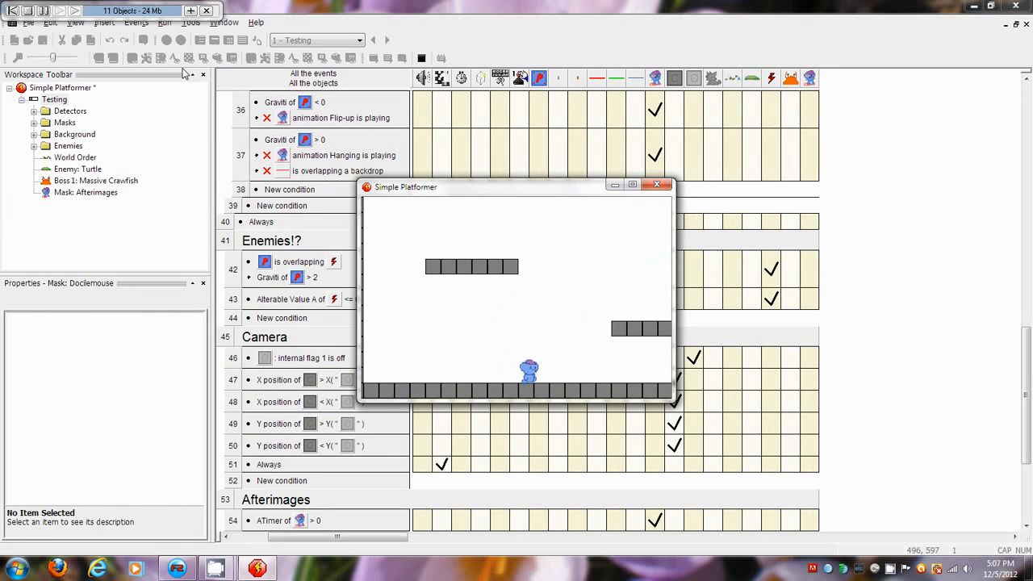
key("Up")
key("Up")
key("Left")
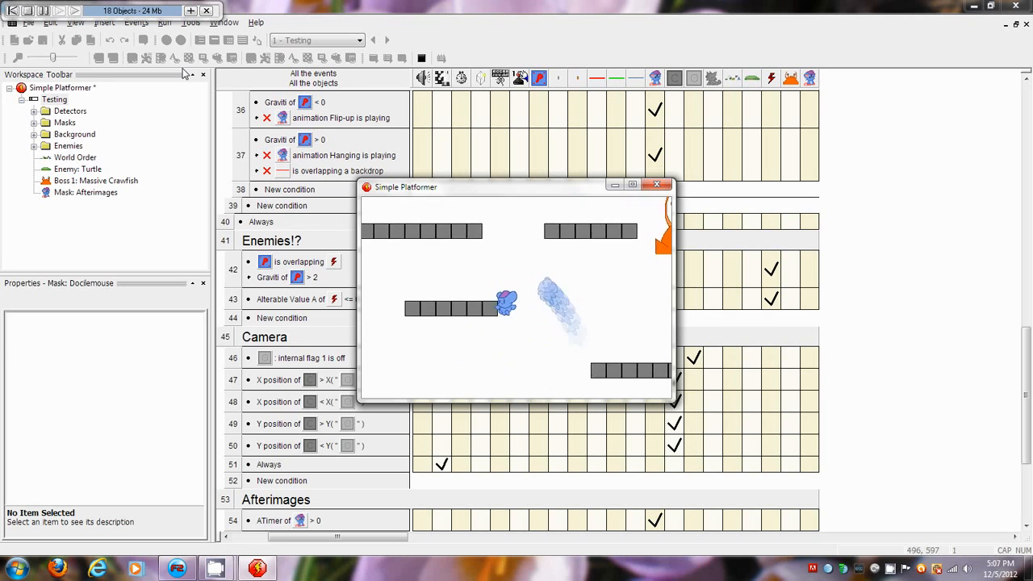
key("Up")
key("Right")
key("Up")
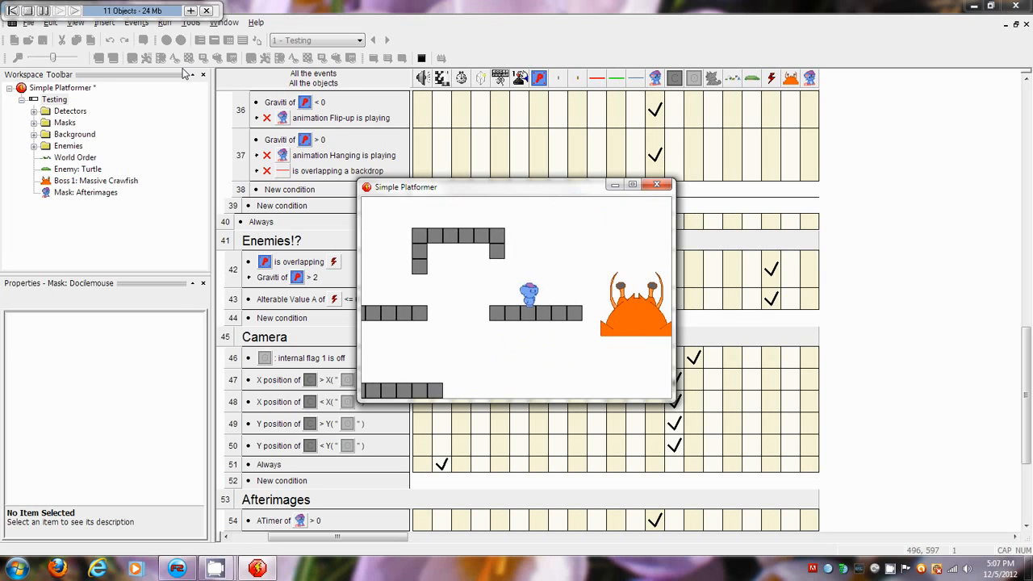
key("Up")
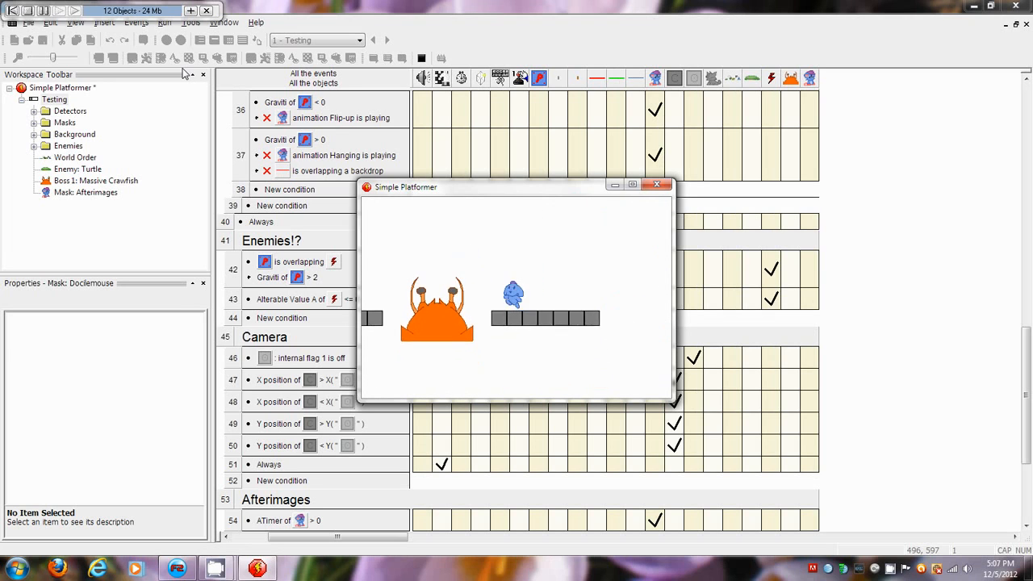
key("Right")
key("Up")
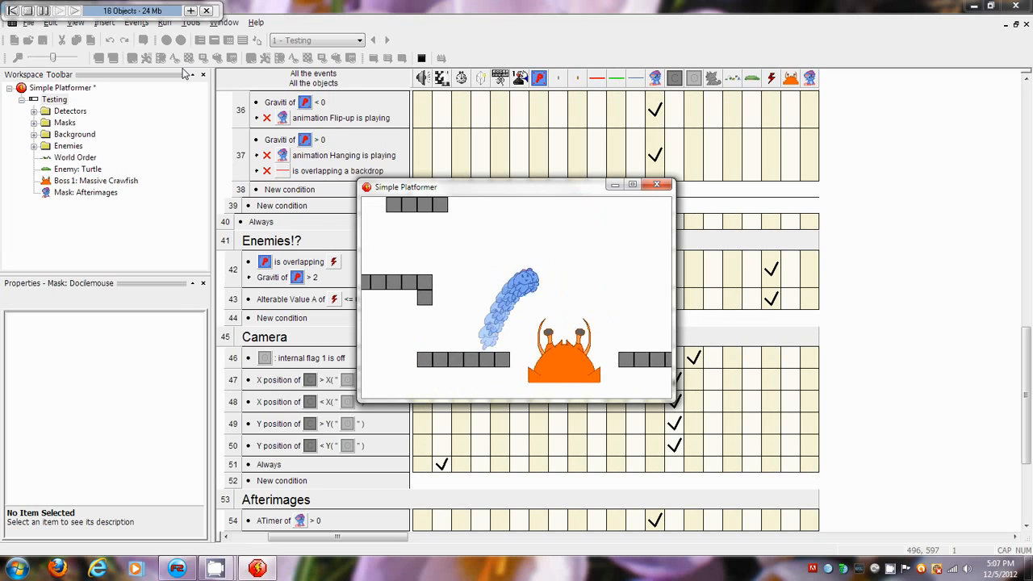
left_click(656, 185)
Edit Mask: Docilemouse's ATimer action in event 42 of the Enemies!? group.
right_click(652, 274)
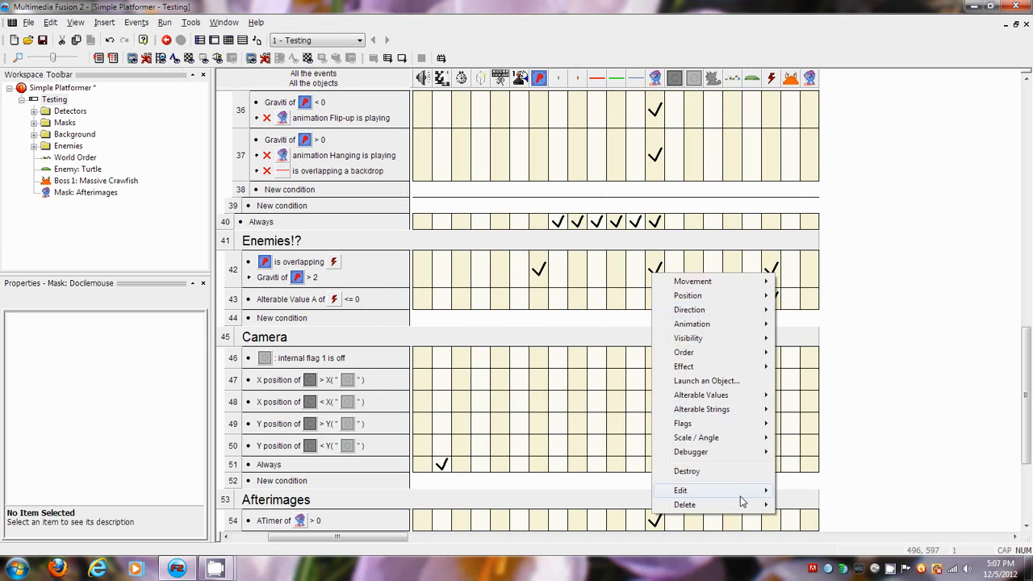
left_click(855, 504)
Run the current frame and bounce the mouse on the massive crawfish to test the afterimages.
left_click(166, 30)
left_click(191, 70)
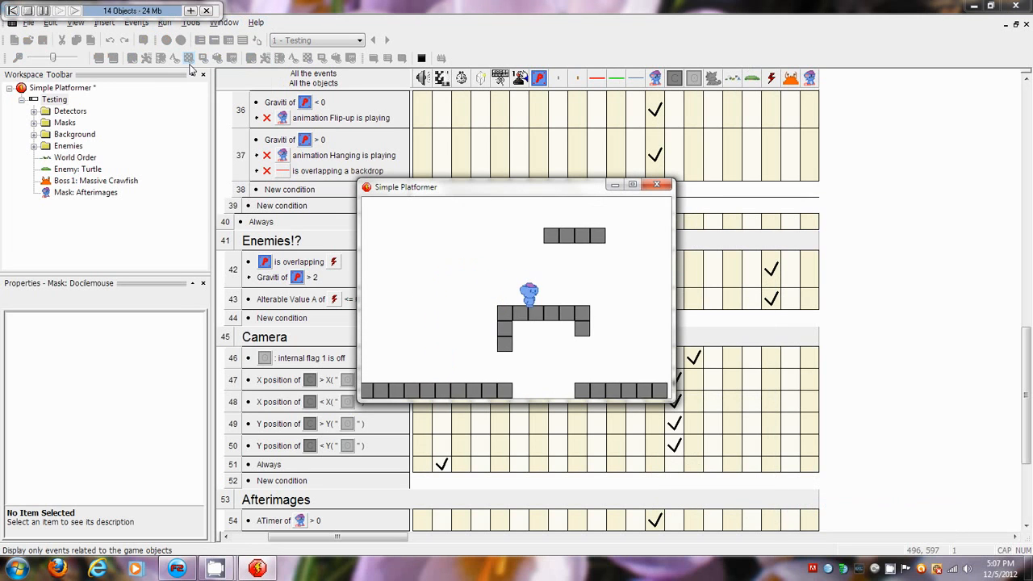
key("Right")
key("Up")
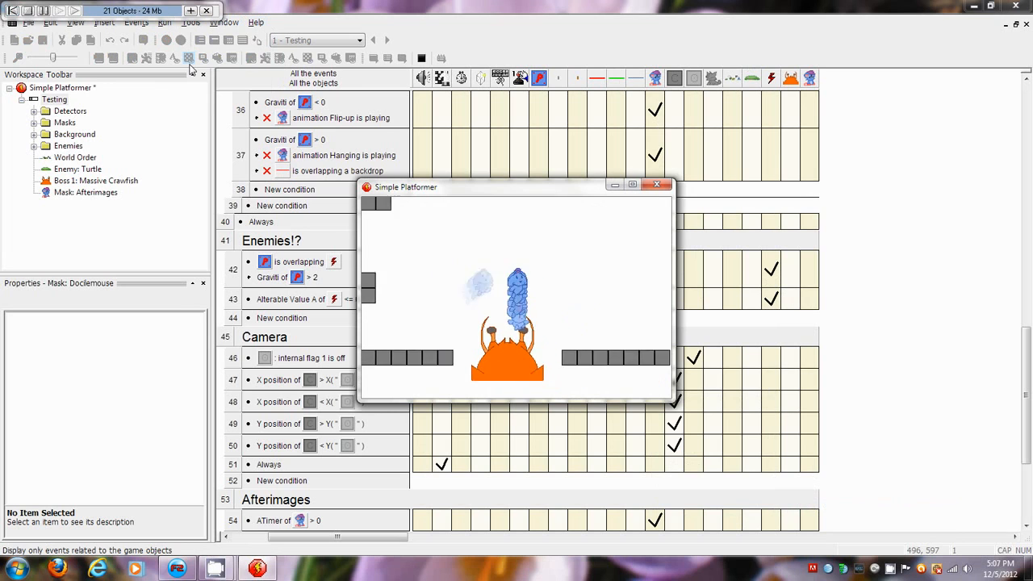
key("Right")
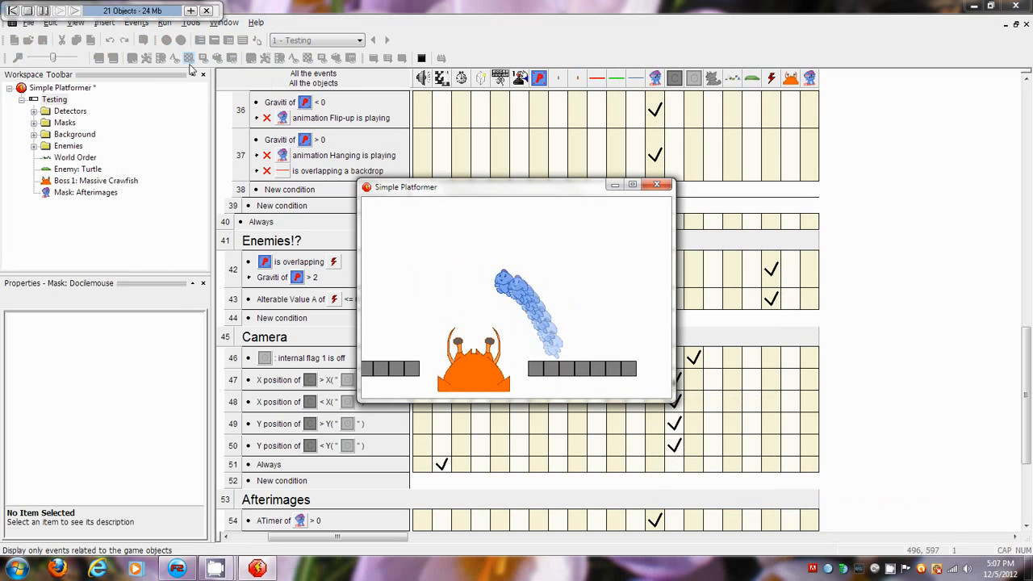
key("Left")
key("Right")
key("Up")
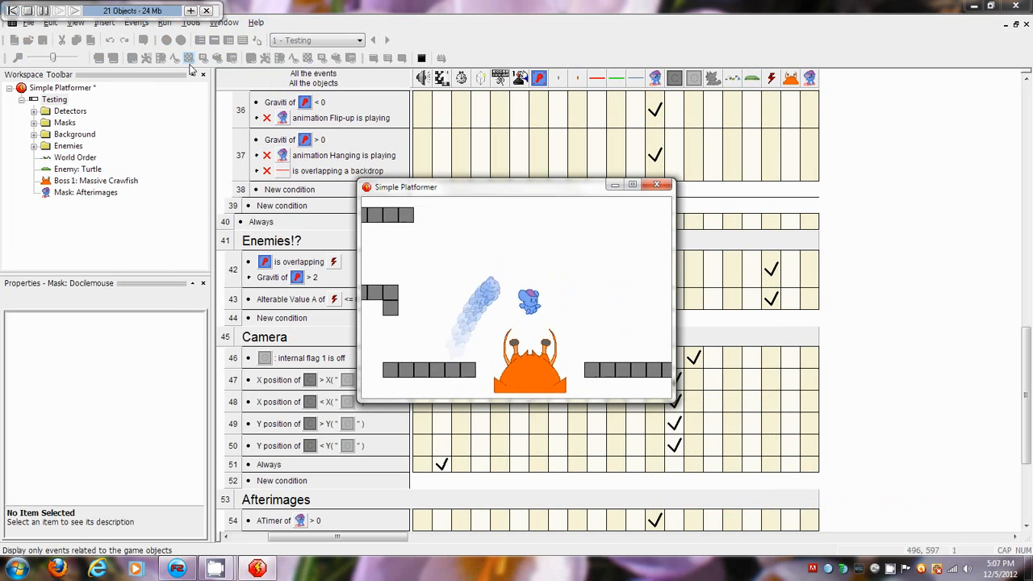
Keep bouncing the mouse back and forth over the crawfish, land it on the far platform, and close the test.
key("Right")
key("Left")
key("Up")
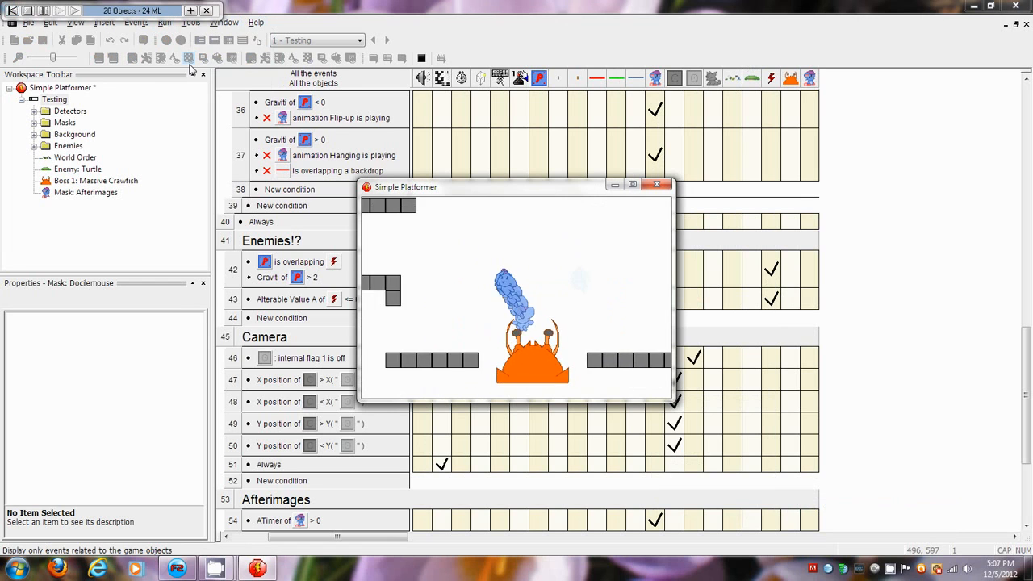
key("Right")
key("Up")
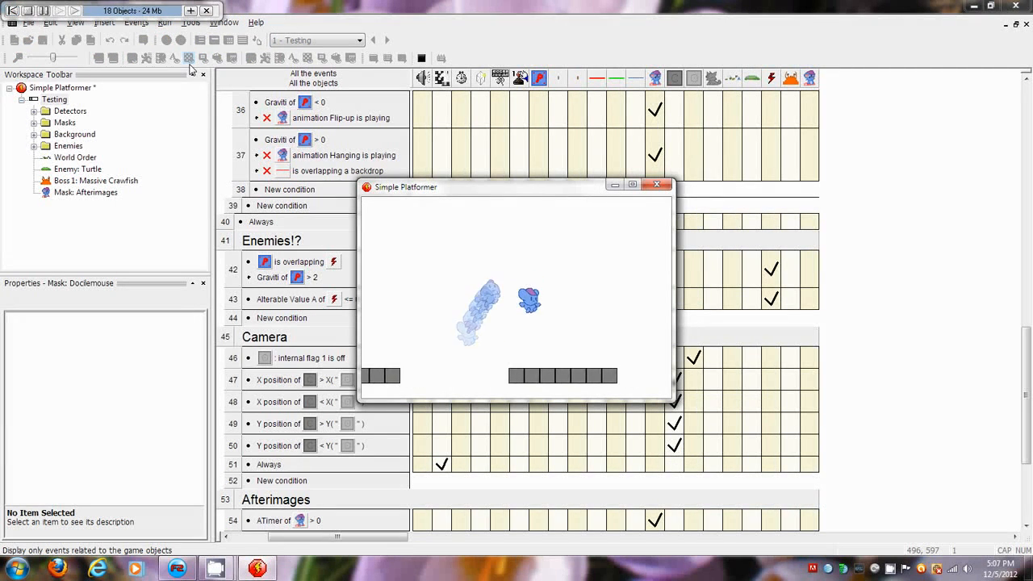
key("Right")
left_click(657, 190)
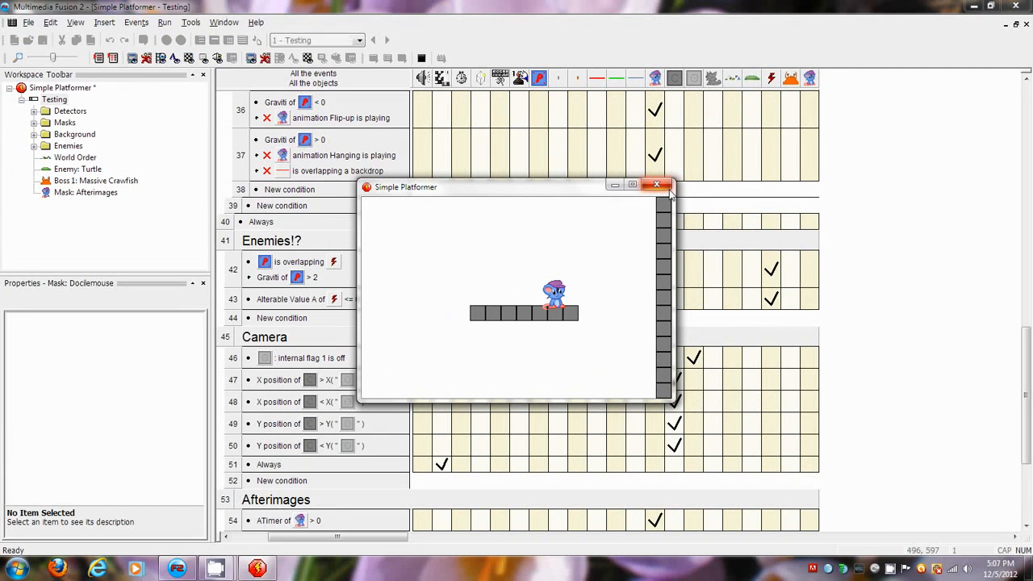
In event 55 of the Afterimages group, set Mask: Docilemouse's ACreate value to 45.
scroll(445, 374, "down", 5)
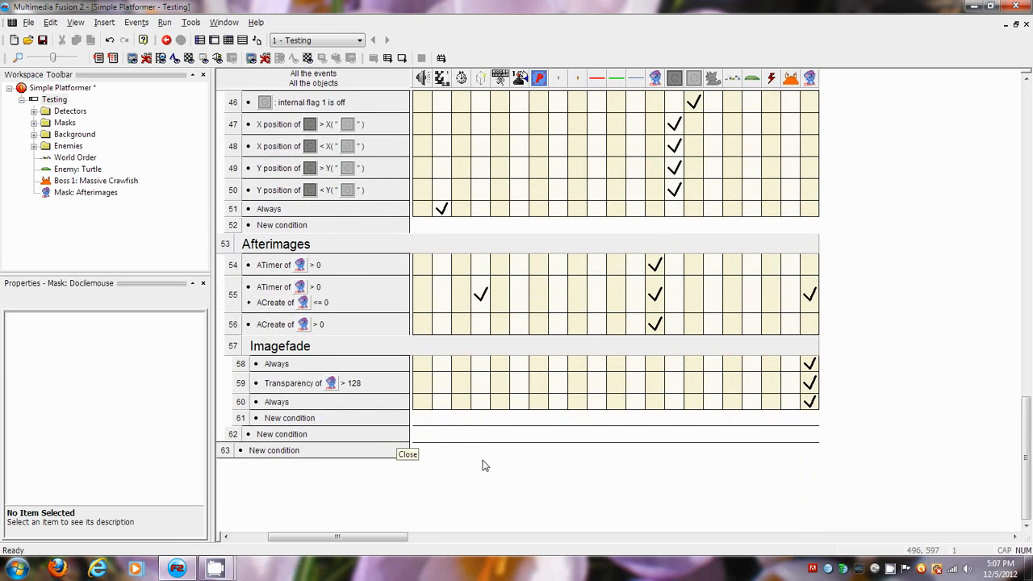
right_click(655, 298)
left_click(700, 514)
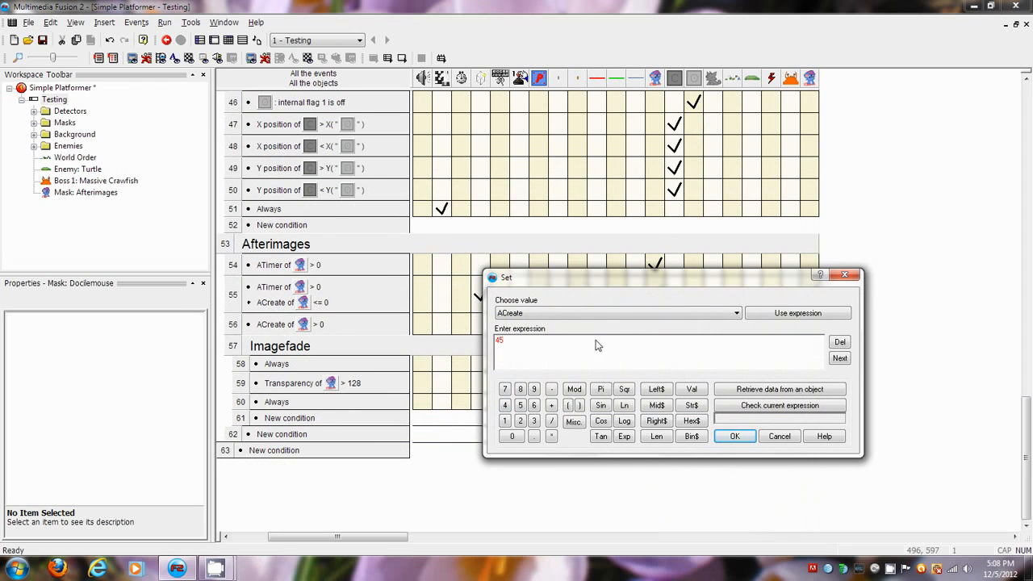
key("Return")
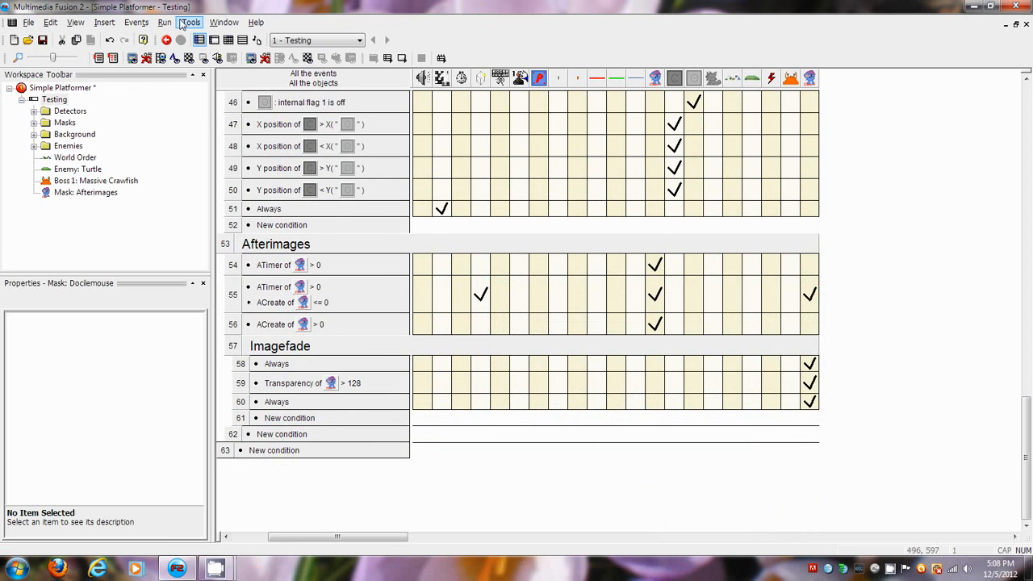
Run the current frame and jump the mouse back and forth over the starting ground to check the afterimage spacing.
left_click(164, 22)
left_click(183, 66)
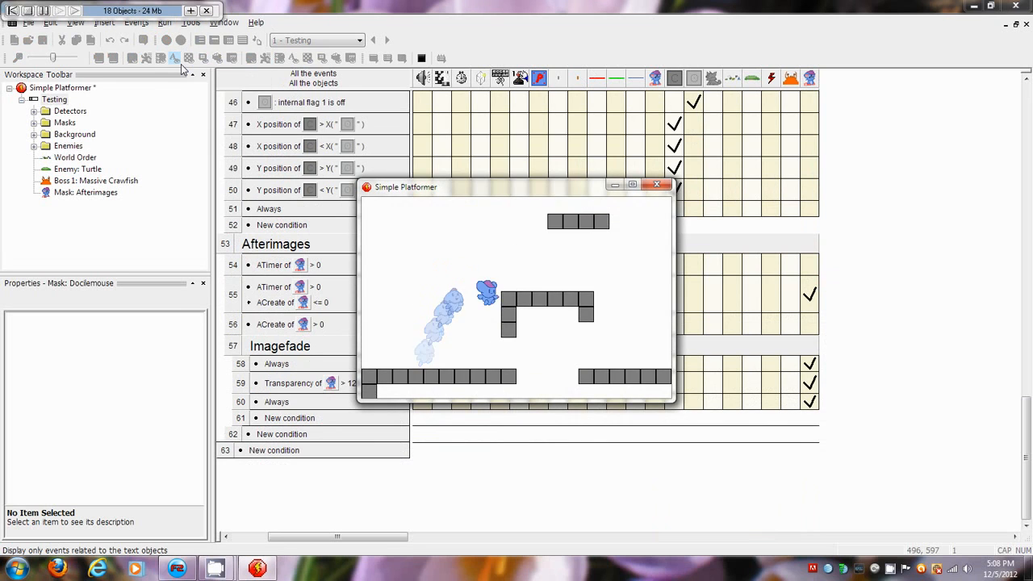
key("Left")
key("shift")
key("Right")
key("shift")
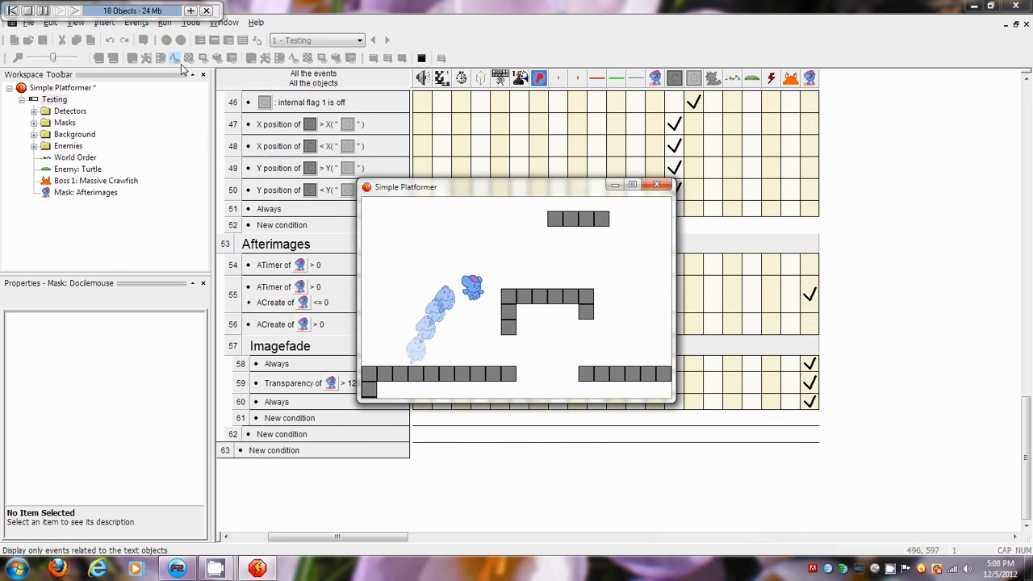
key("Left")
key("shift")
key("Right")
key("shift")
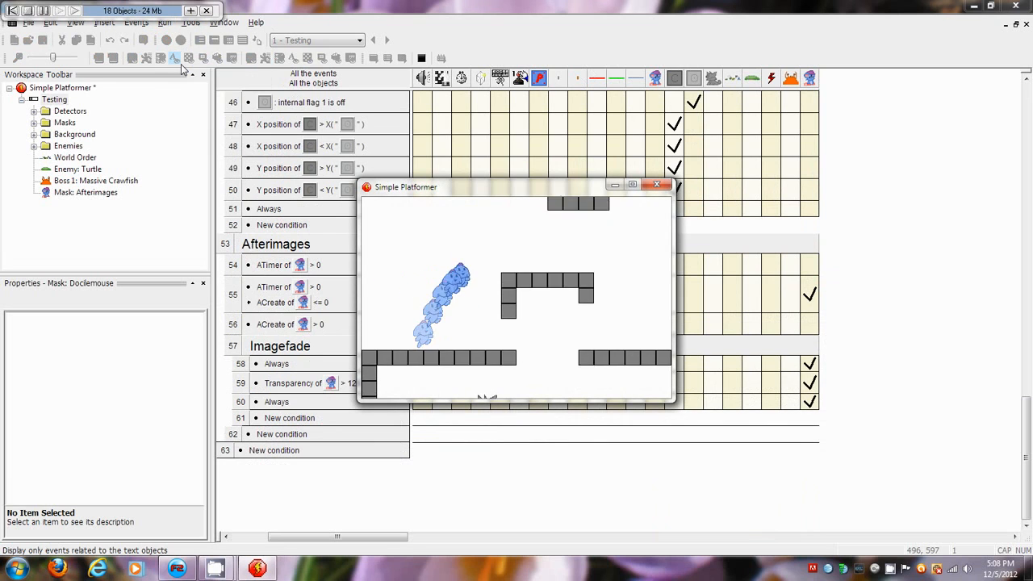
key("Left")
key("shift")
key("Right")
key("shift")
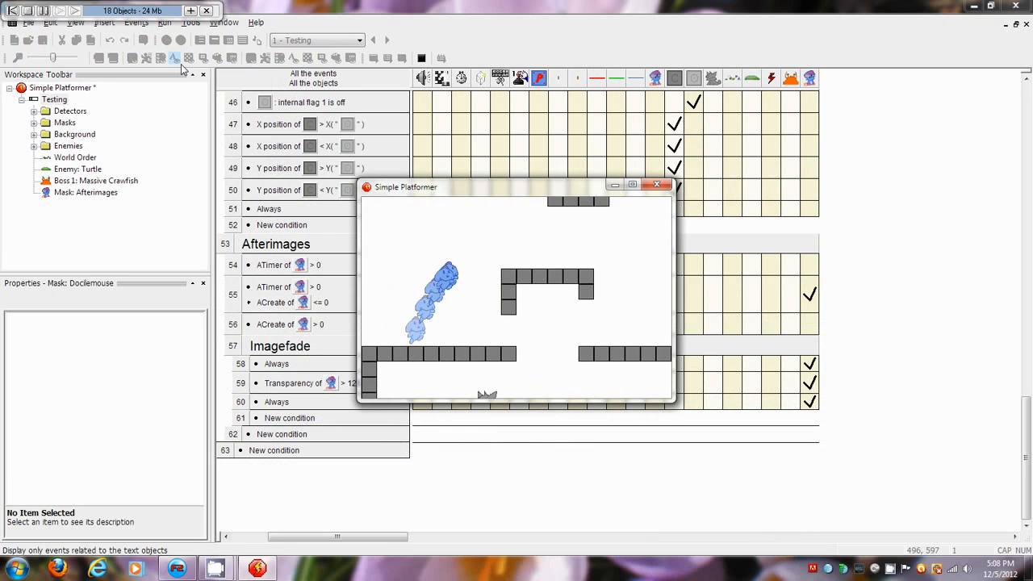
key("Left")
key("shift")
key("Right")
key("shift")
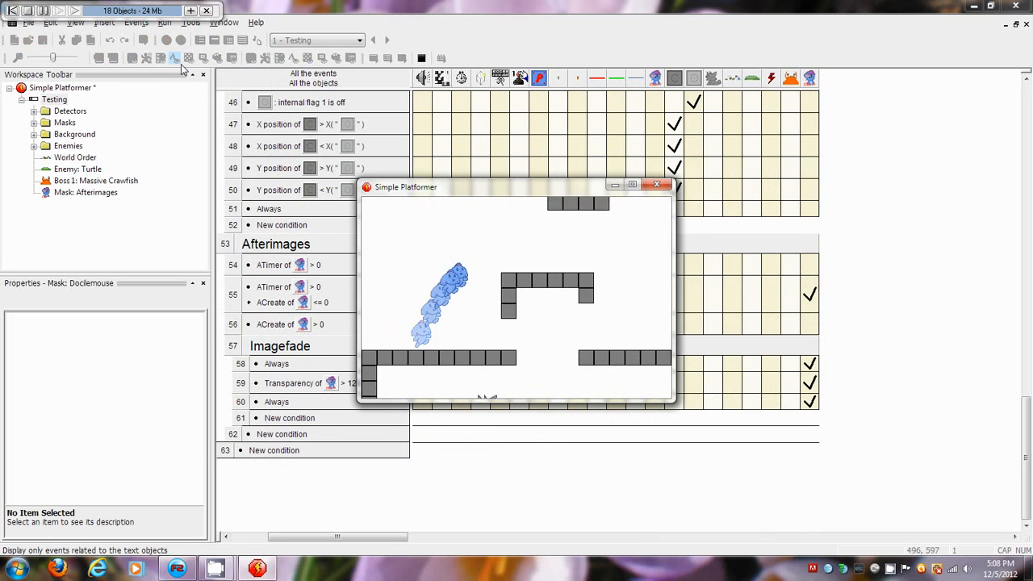
key("shift")
key("Right")
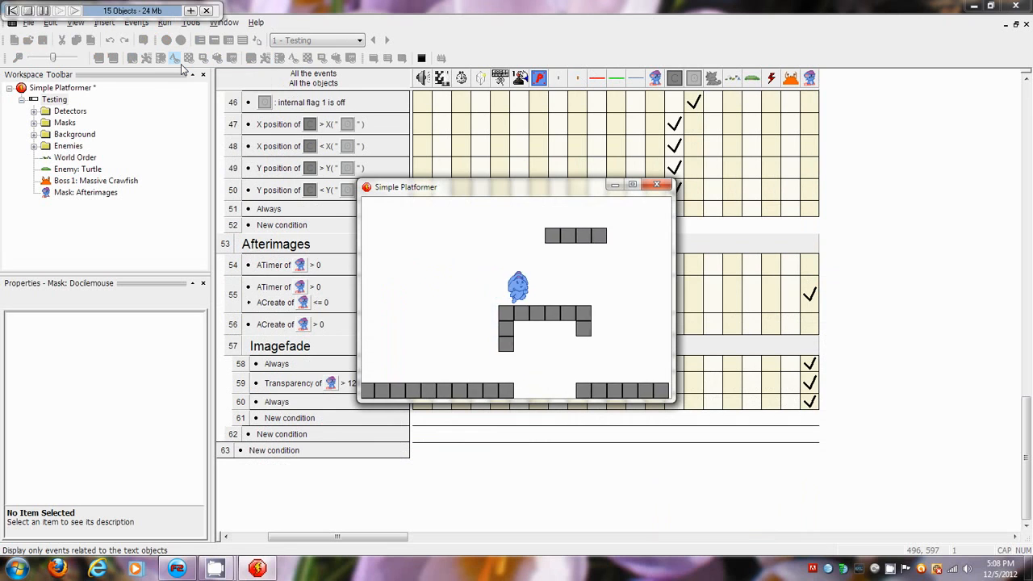
Jump the mouse over the upper platforms to the massive crawfish and test the afterimages while bouncing on it.
key("shift")
key("Right")
key("Right")
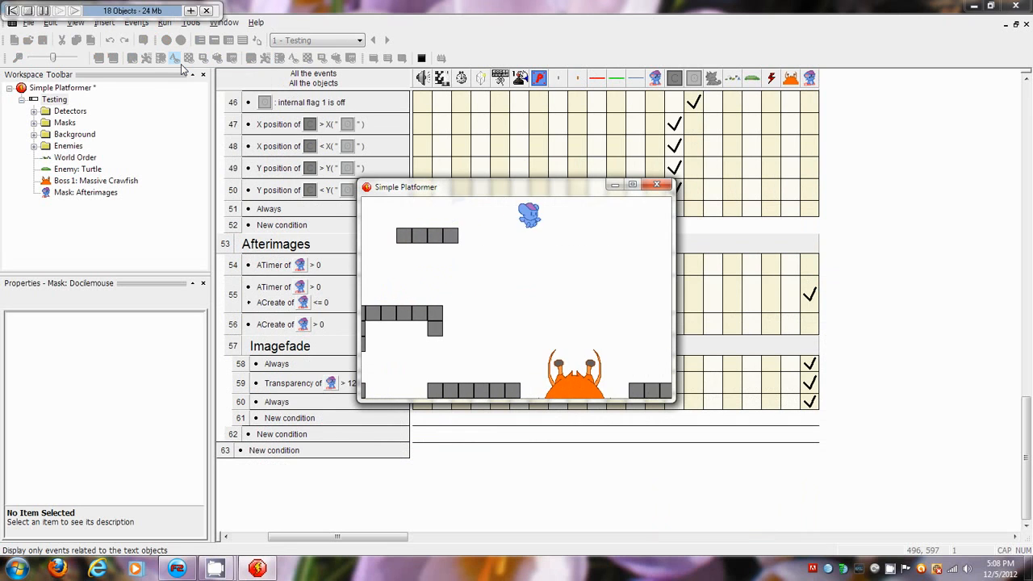
key("Left")
key("shift")
key("Right")
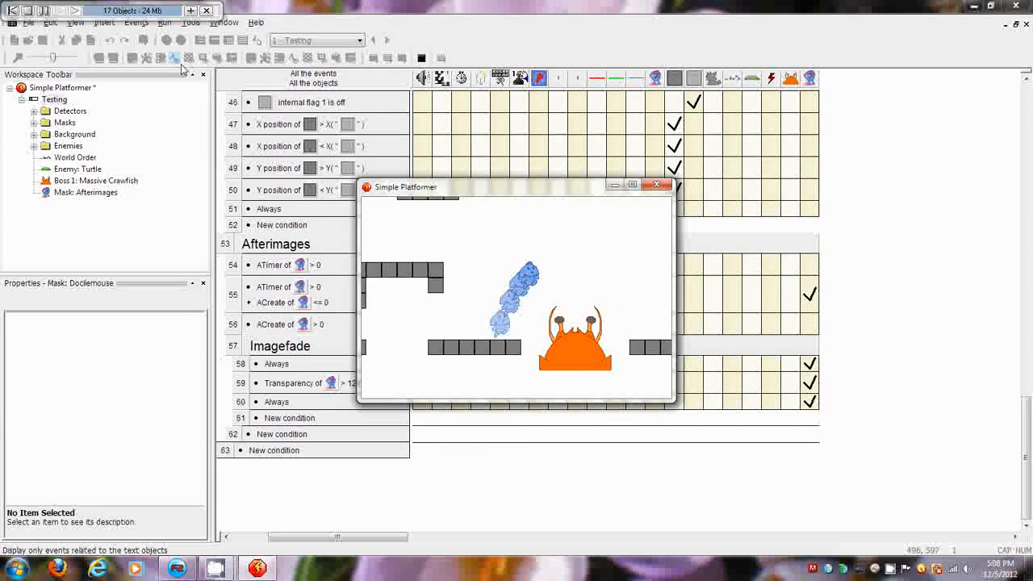
key("Left")
key("shift")
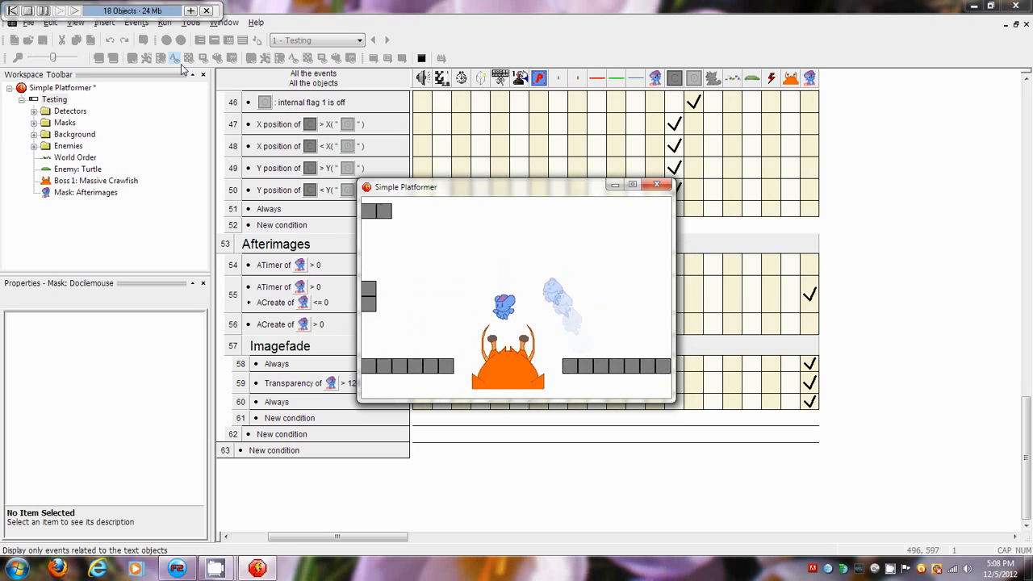
key("Right")
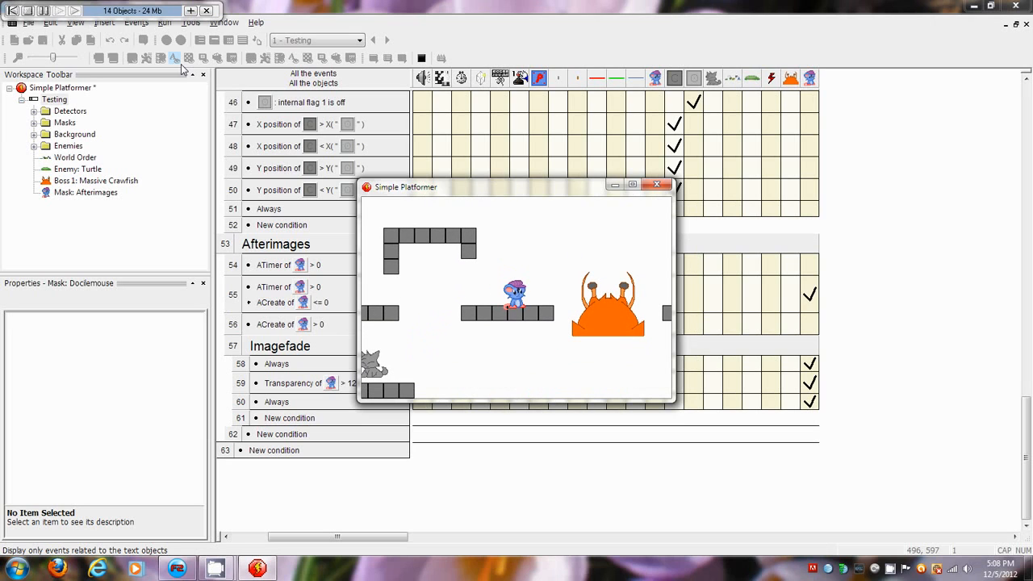
Take the mouse back across the upper platforms and down to the lower level with the cats and turtle.
key("Left")
key("Up")
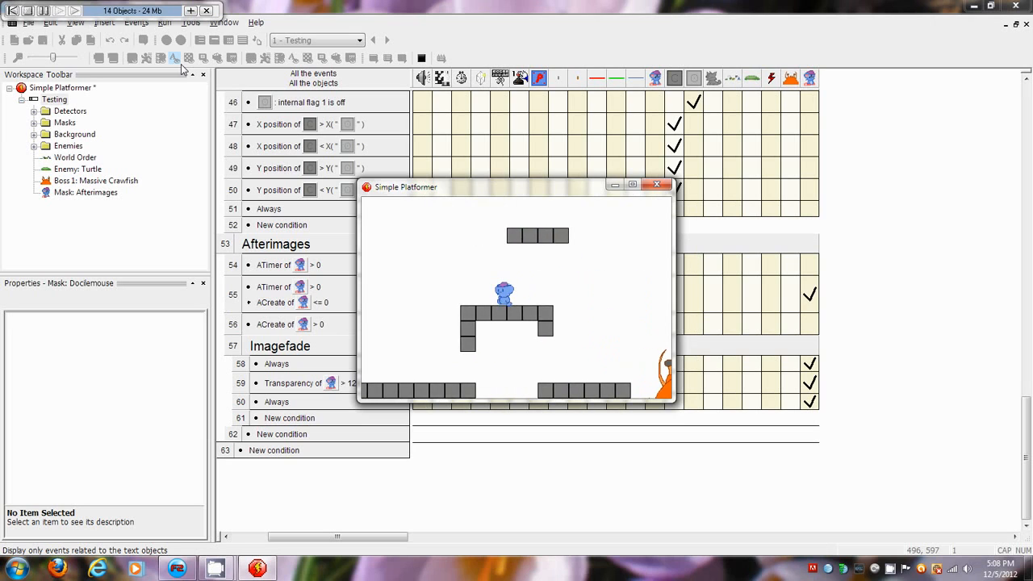
key("Left")
key("Up")
key("Right")
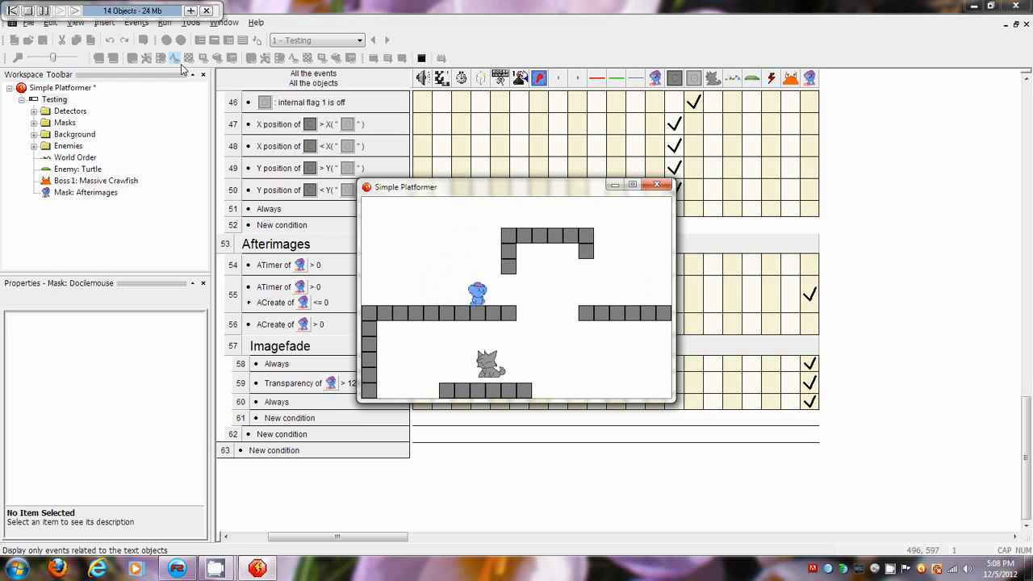
key("Right")
key("Up")
key("Up")
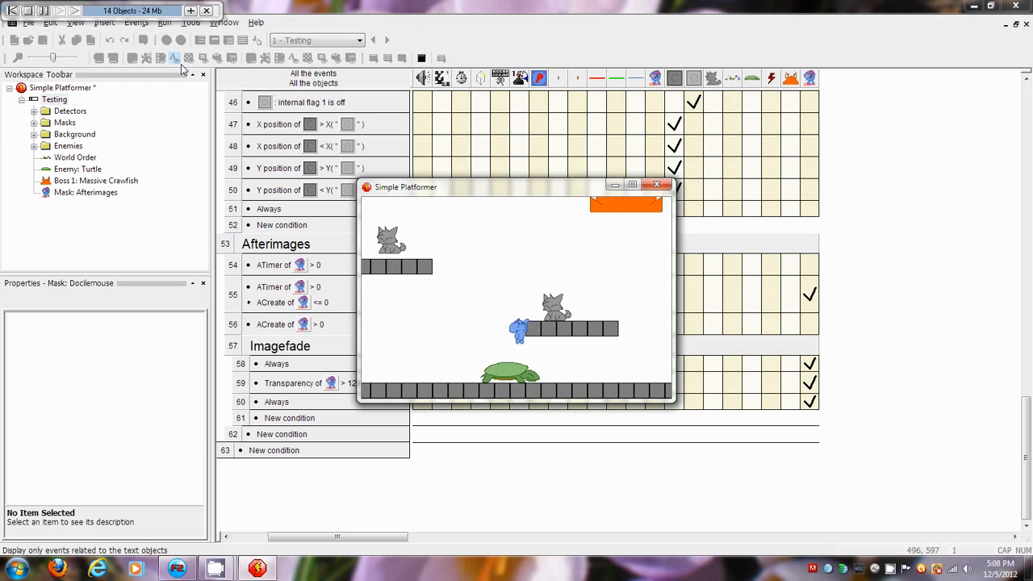
Bounce the mouse off the grey cat and the turtle to test the afterimages, and close the test.
key("Up")
key("Right")
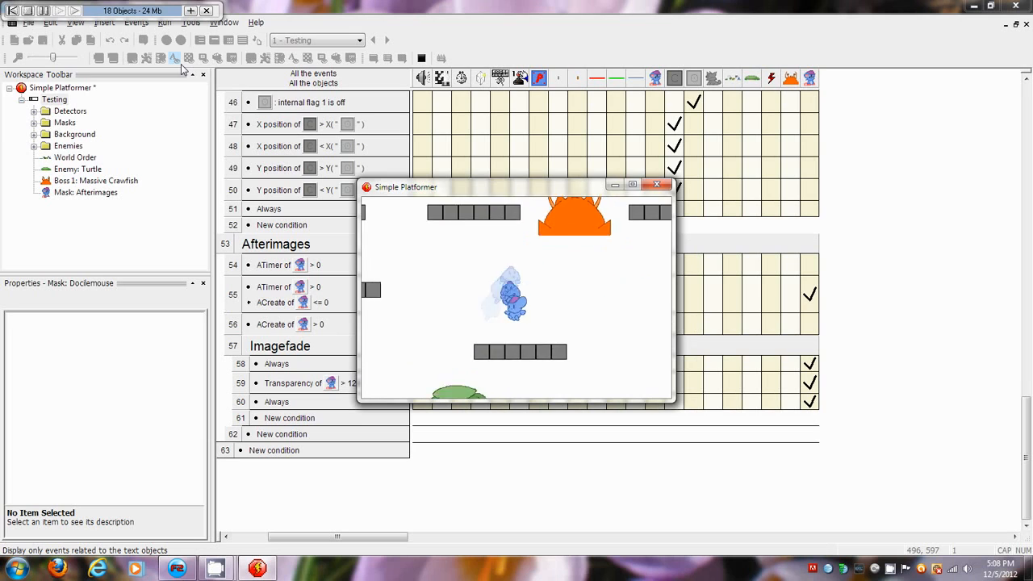
key("Up")
key("Left")
key("Right")
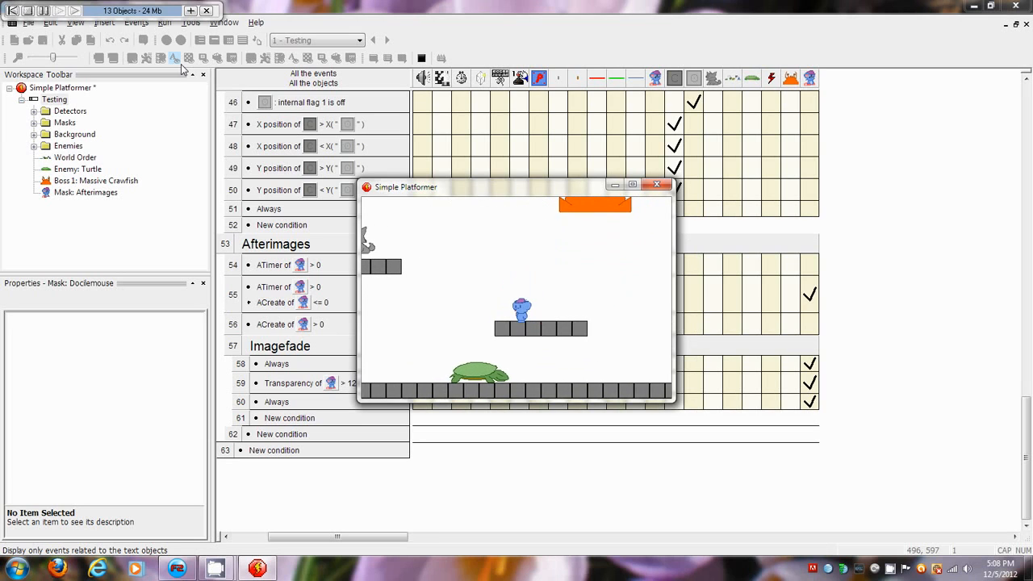
key("Left")
key("Up")
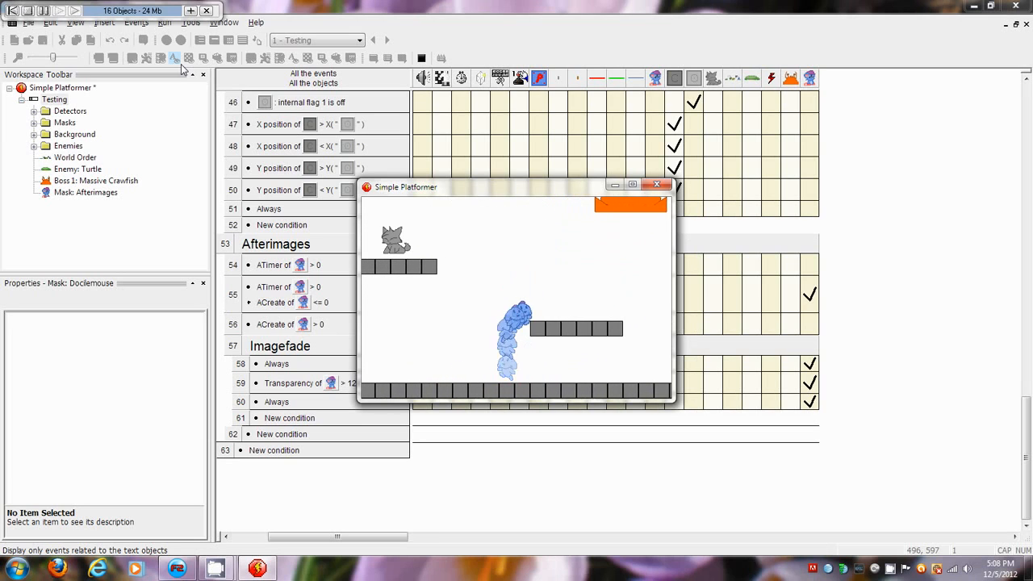
key("Up")
key("Right")
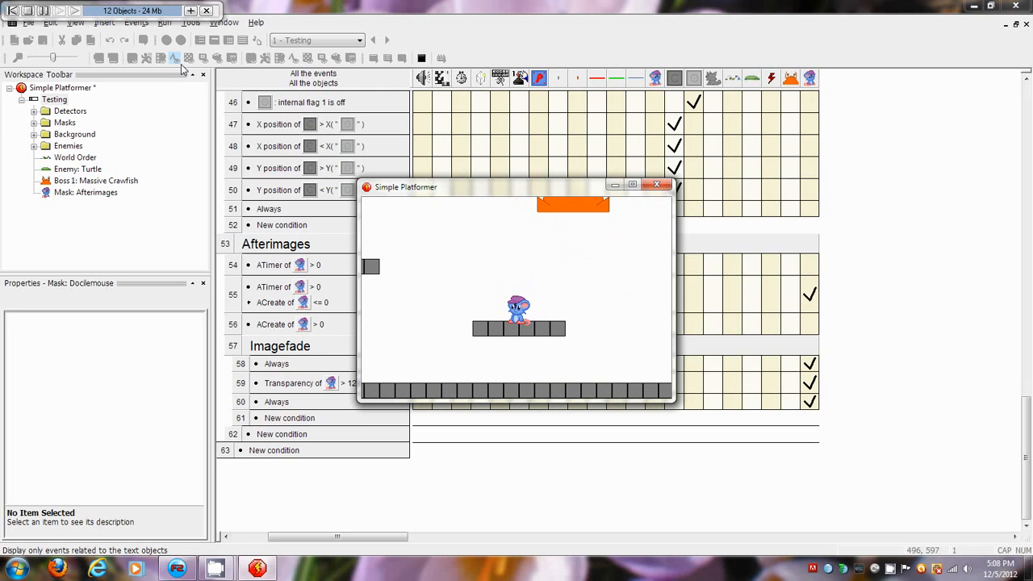
key("Right")
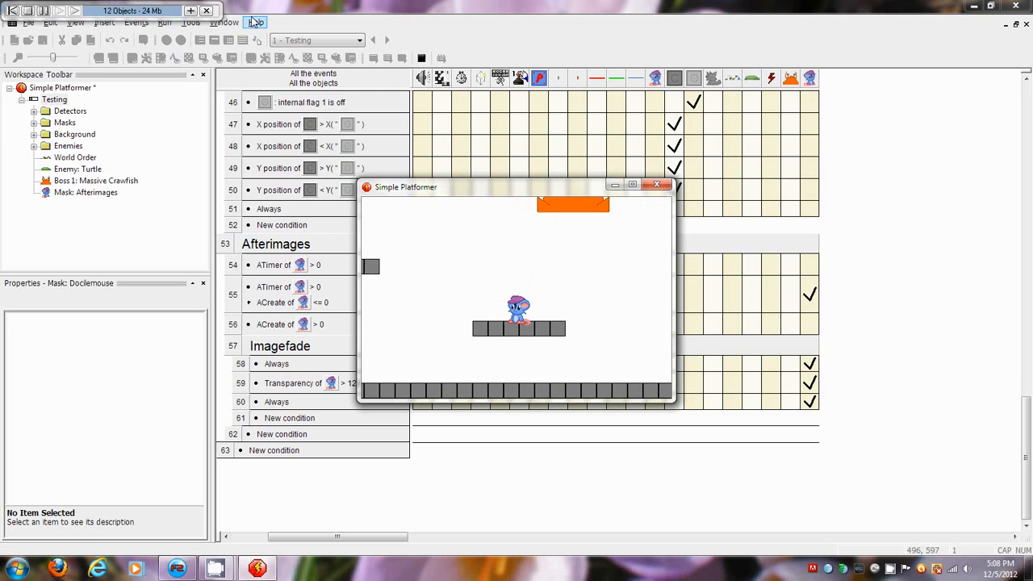
left_click(656, 185)
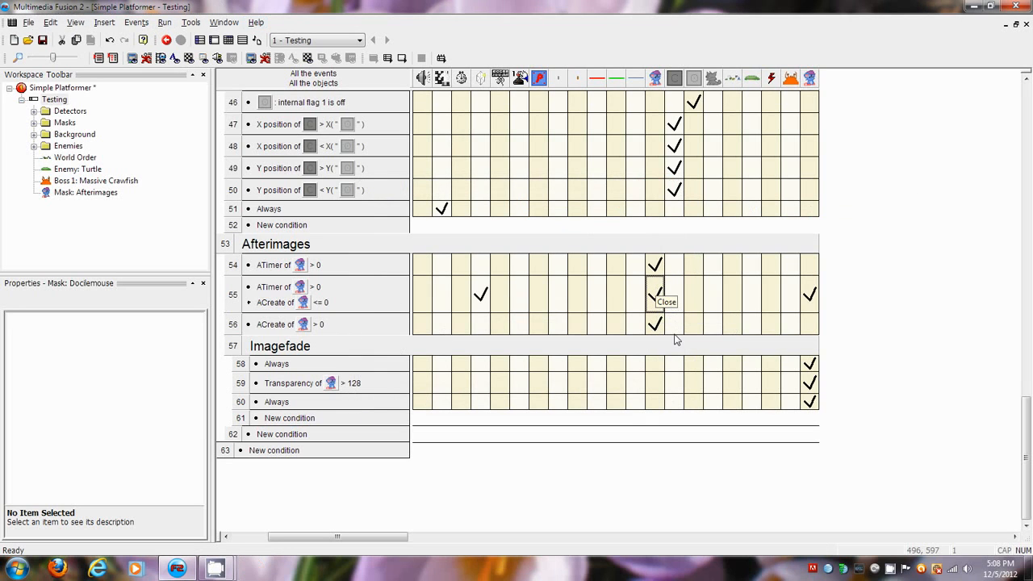
Open the Testing frame's layout and shift the Mask: Afterimages object outside the frame slightly closer to the frame edge.
scroll(681, 356, "down", 1)
scroll(682, 355, "up", 4)
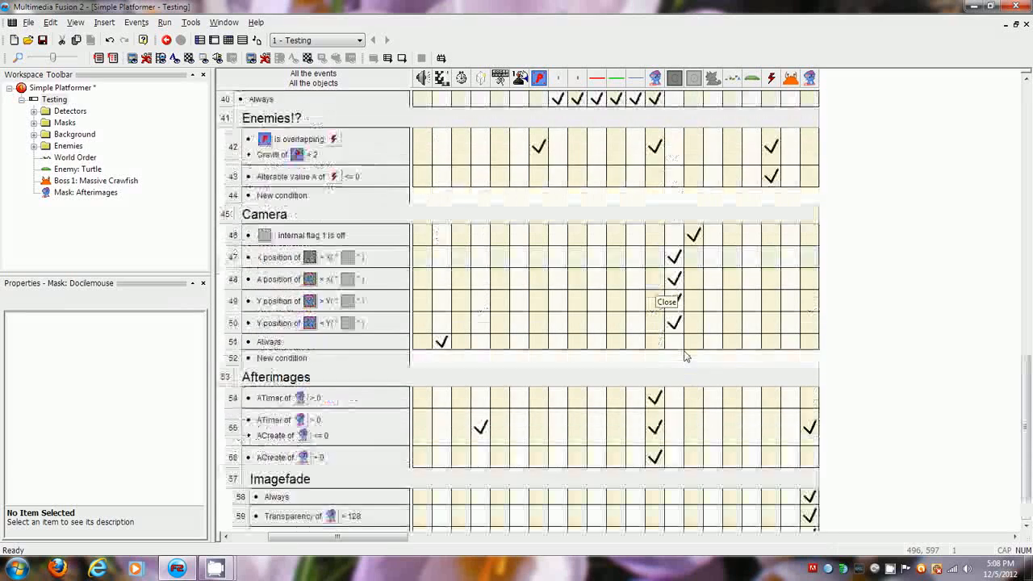
left_click(215, 41)
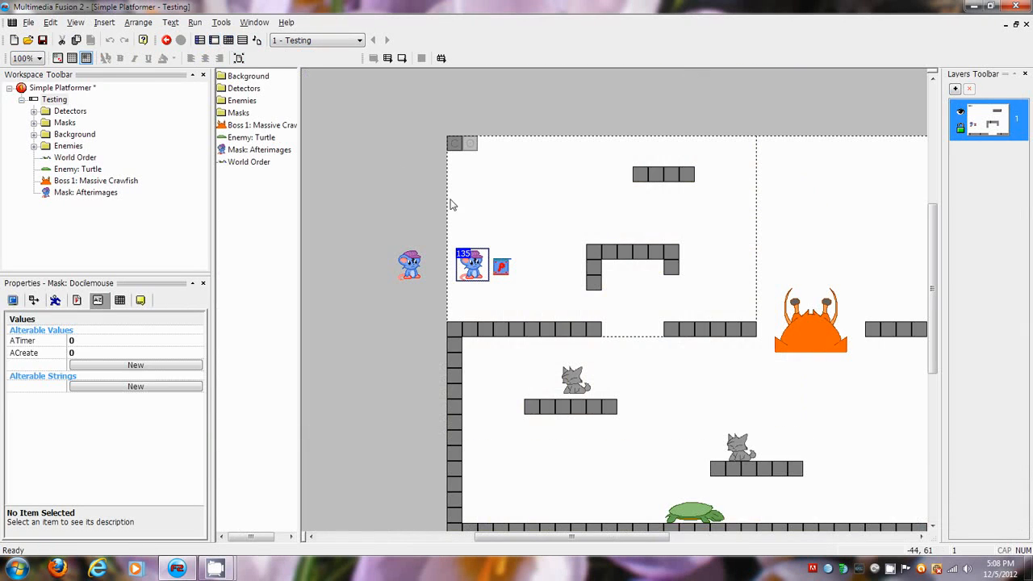
left_click(403, 218)
left_click(412, 263)
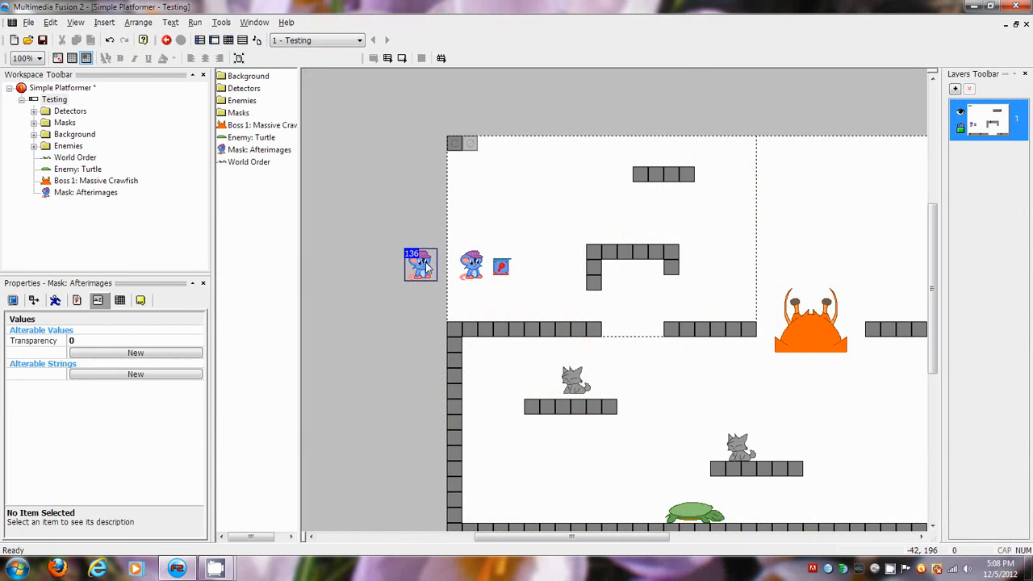
left_click(464, 246)
left_click(415, 269)
left_click(451, 247)
left_click(416, 272)
left_click(478, 266)
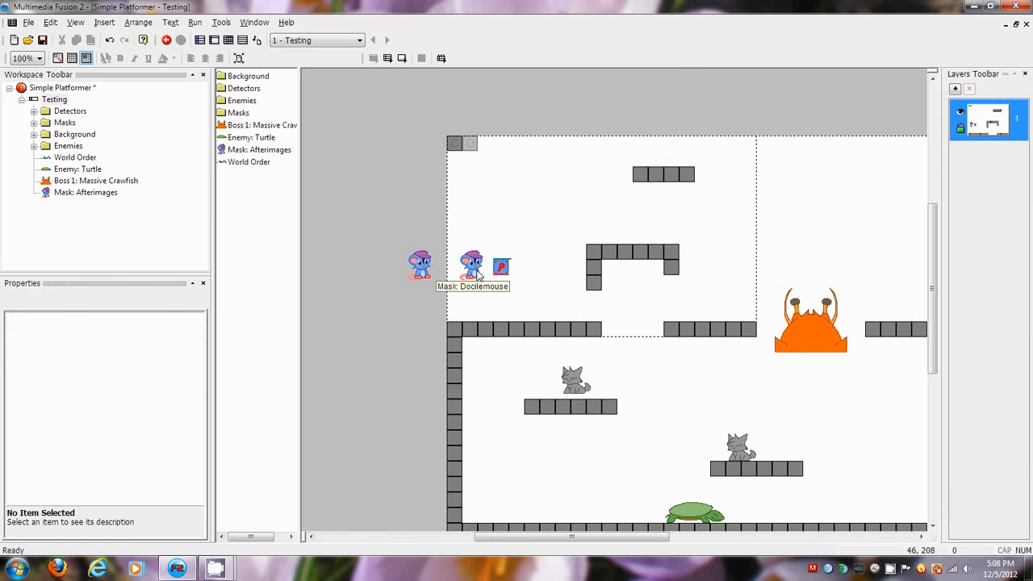
left_click(478, 273)
left_click(484, 296)
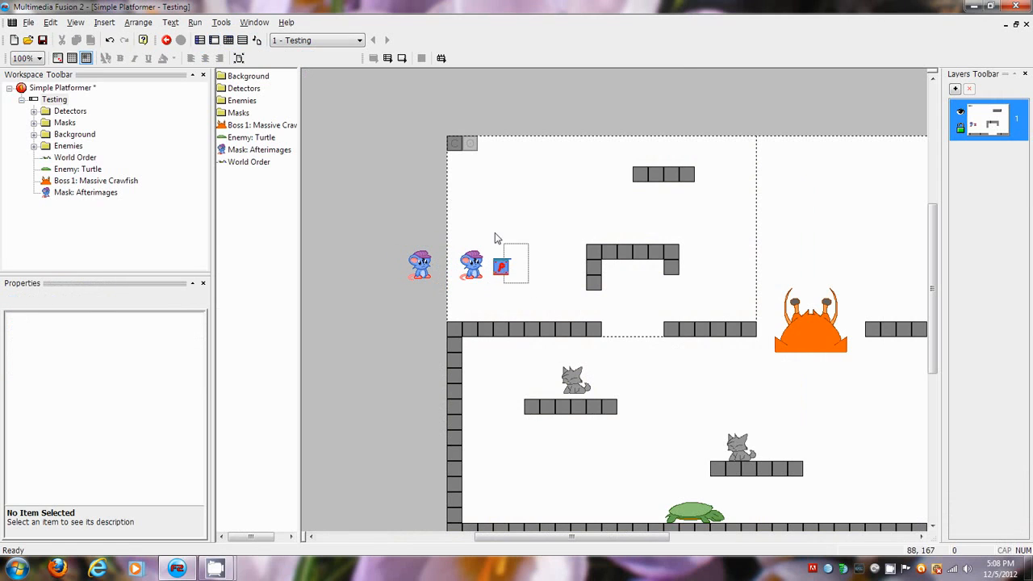
left_click(514, 244)
left_click(487, 230)
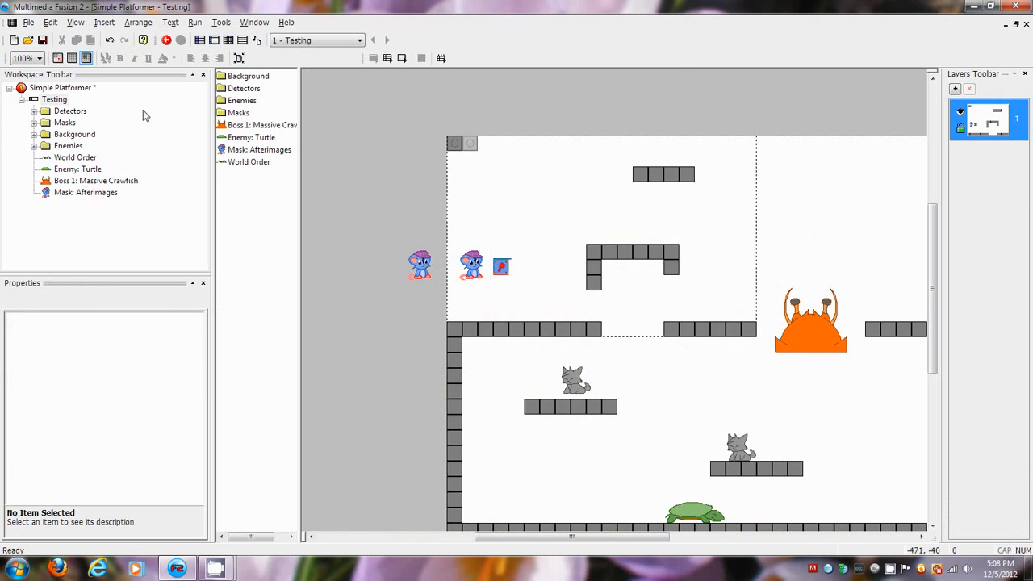
Save the Simple Platformer project.
left_click(42, 42)
left_click(218, 569)
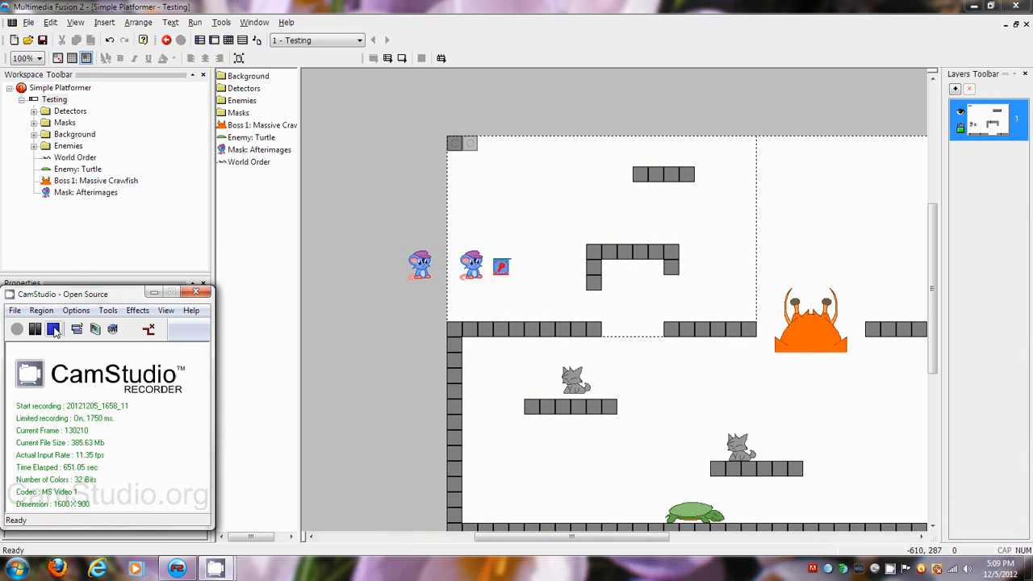